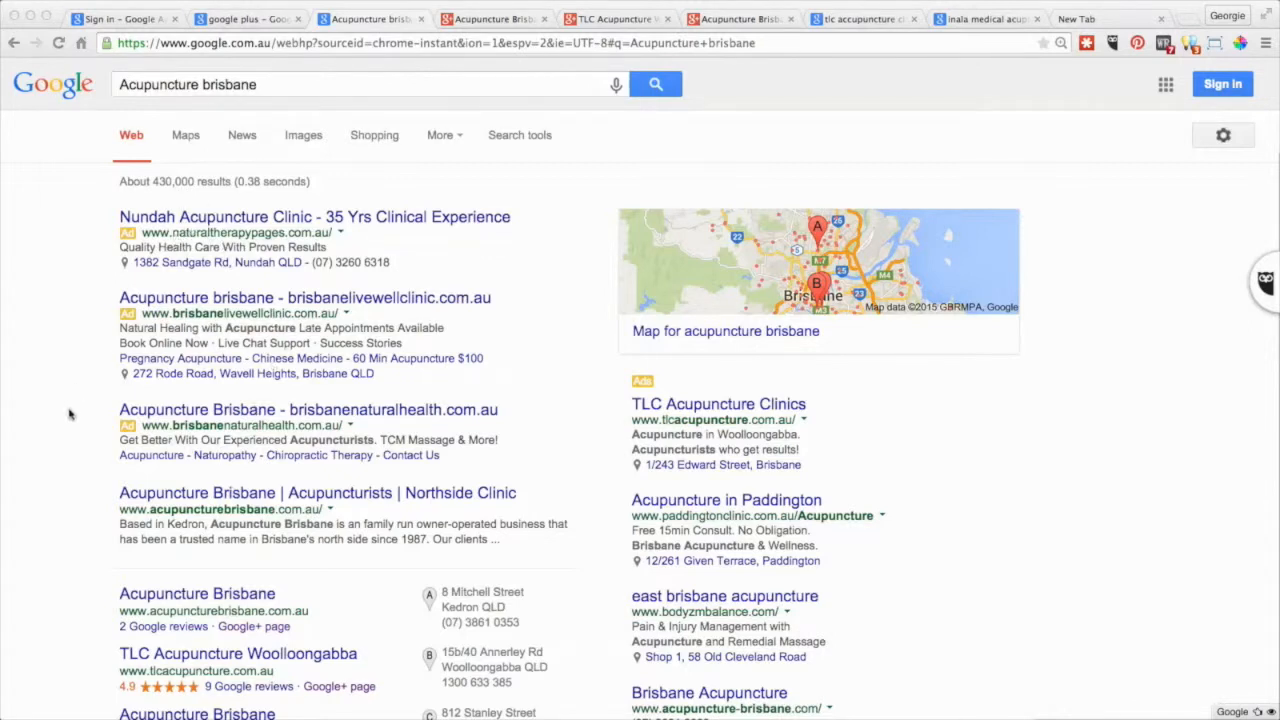
Scroll the 'Acupuncture brisbane' results down to the local listings with Google+ links.
{"action": "scroll", "coordinate": [70, 414], "scroll_direction": "down", "scroll_amount": 1}
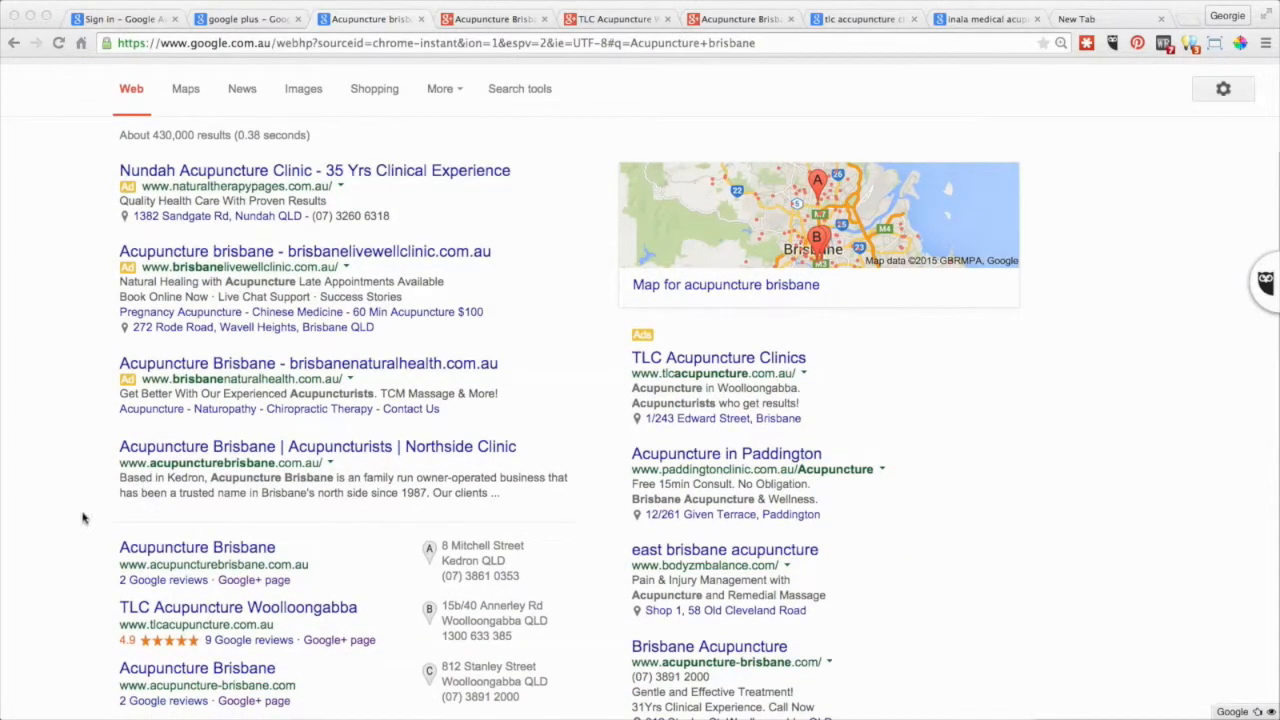
{"action": "scroll", "coordinate": [82, 518], "scroll_direction": "up", "scroll_amount": 1}
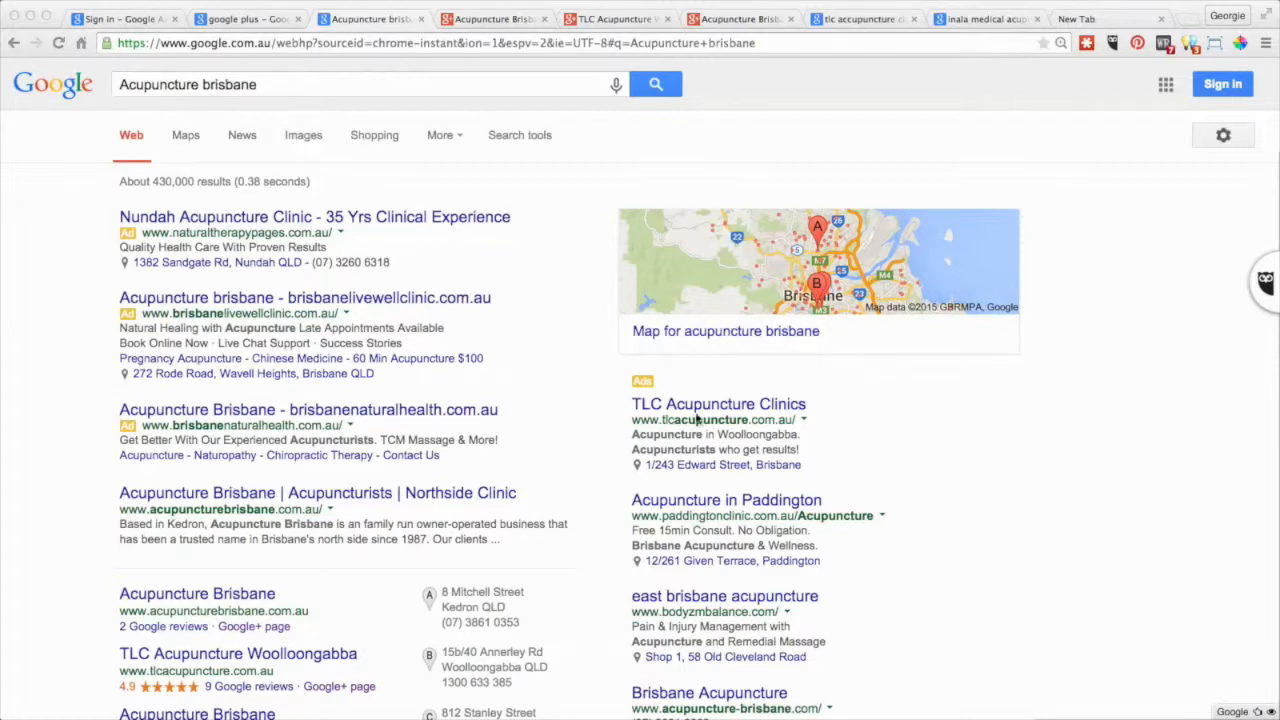
{"action": "scroll", "coordinate": [63, 556], "scroll_direction": "down", "scroll_amount": 3}
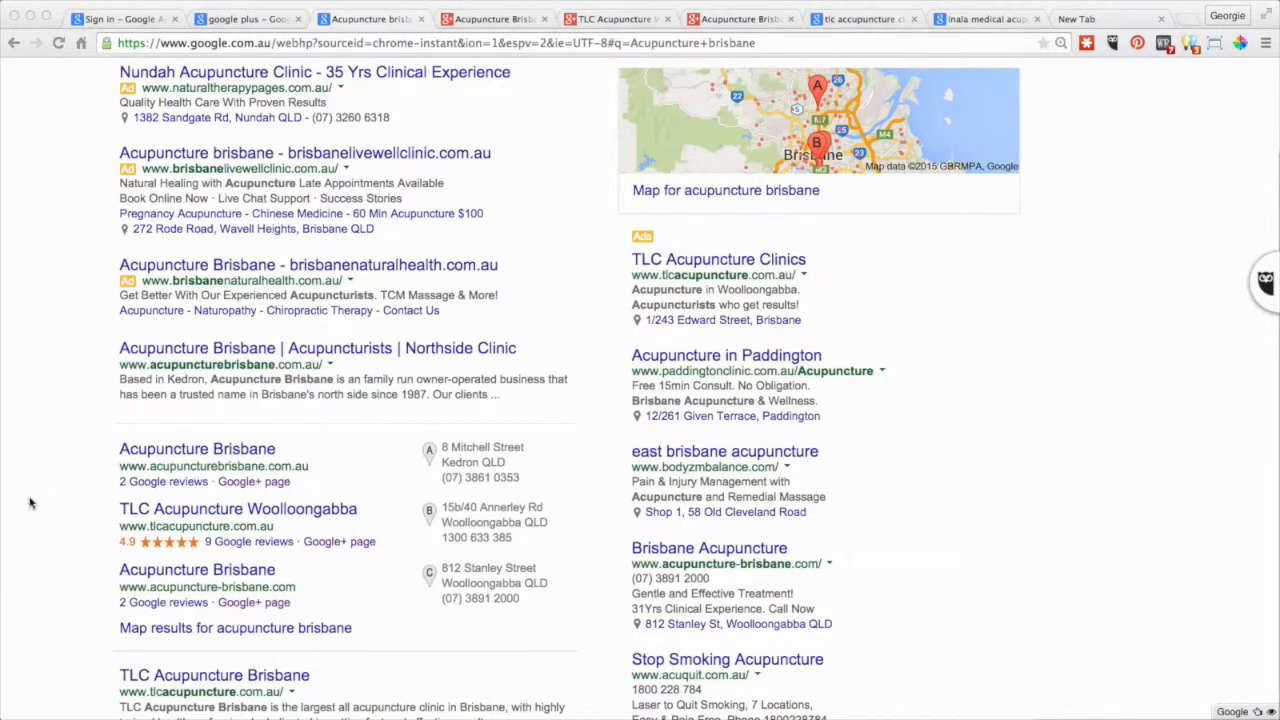
{"action": "left_click", "coordinate": [251, 485]}
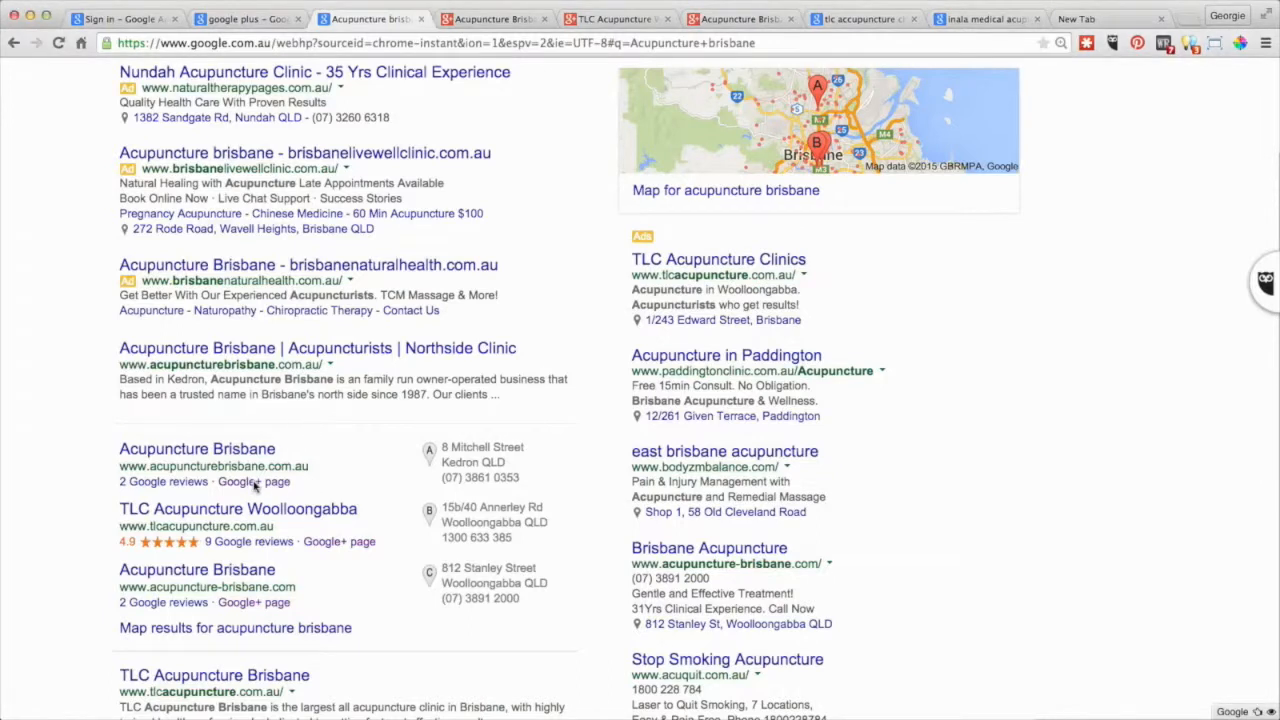
Preview each local acupuncture listing's details, then open the Acupuncture Brisbane Google+ page.
{"action": "mouse_move", "coordinate": [251, 485]}
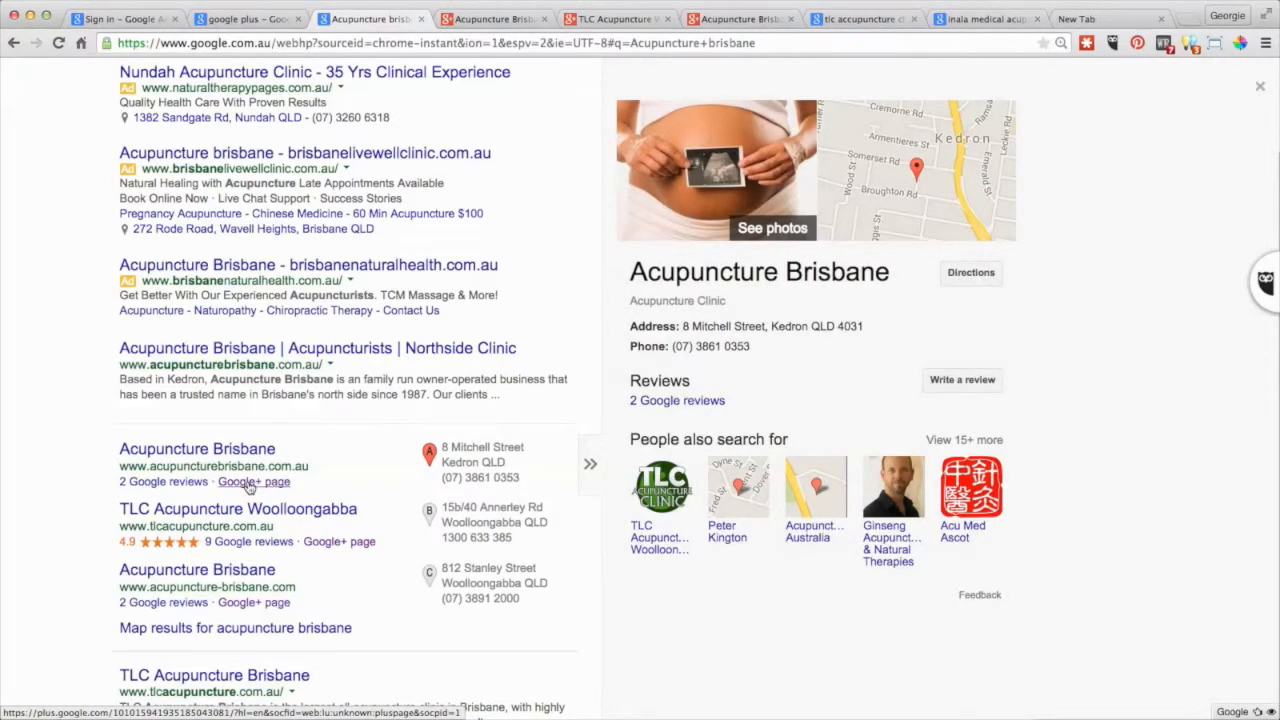
{"action": "mouse_move", "coordinate": [315, 537]}
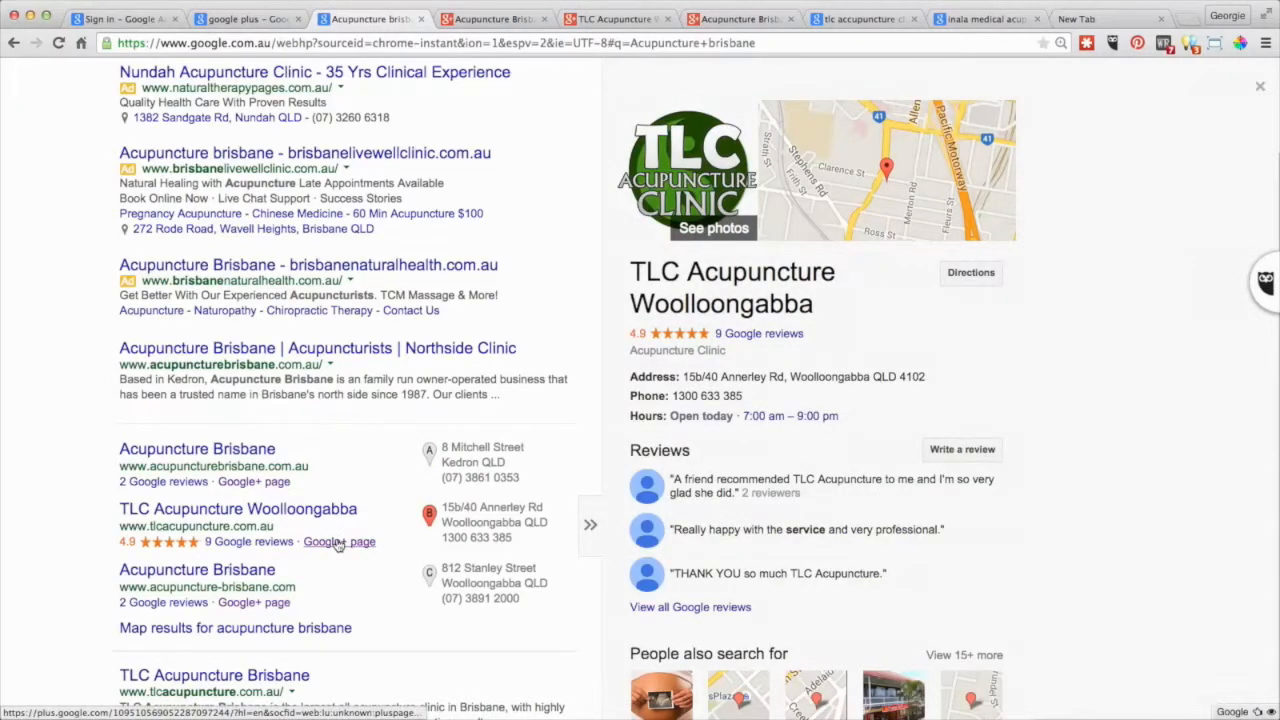
{"action": "mouse_move", "coordinate": [256, 607]}
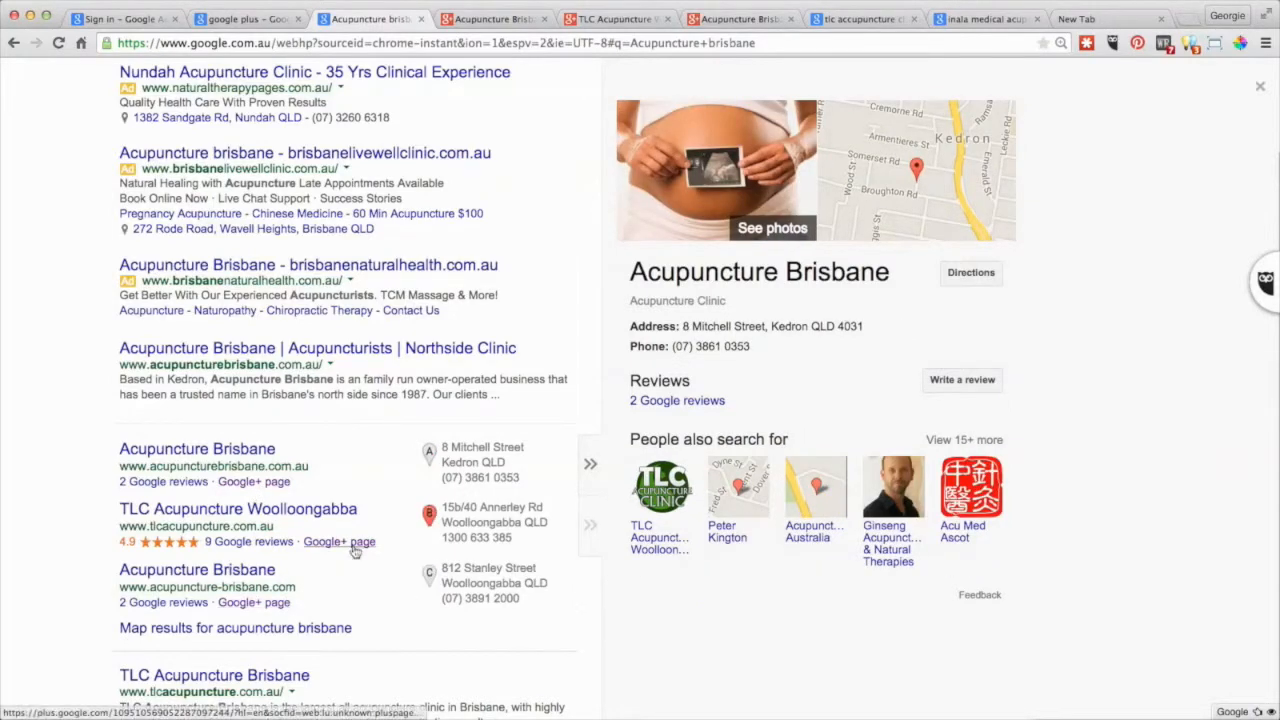
{"action": "left_click", "coordinate": [491, 20]}
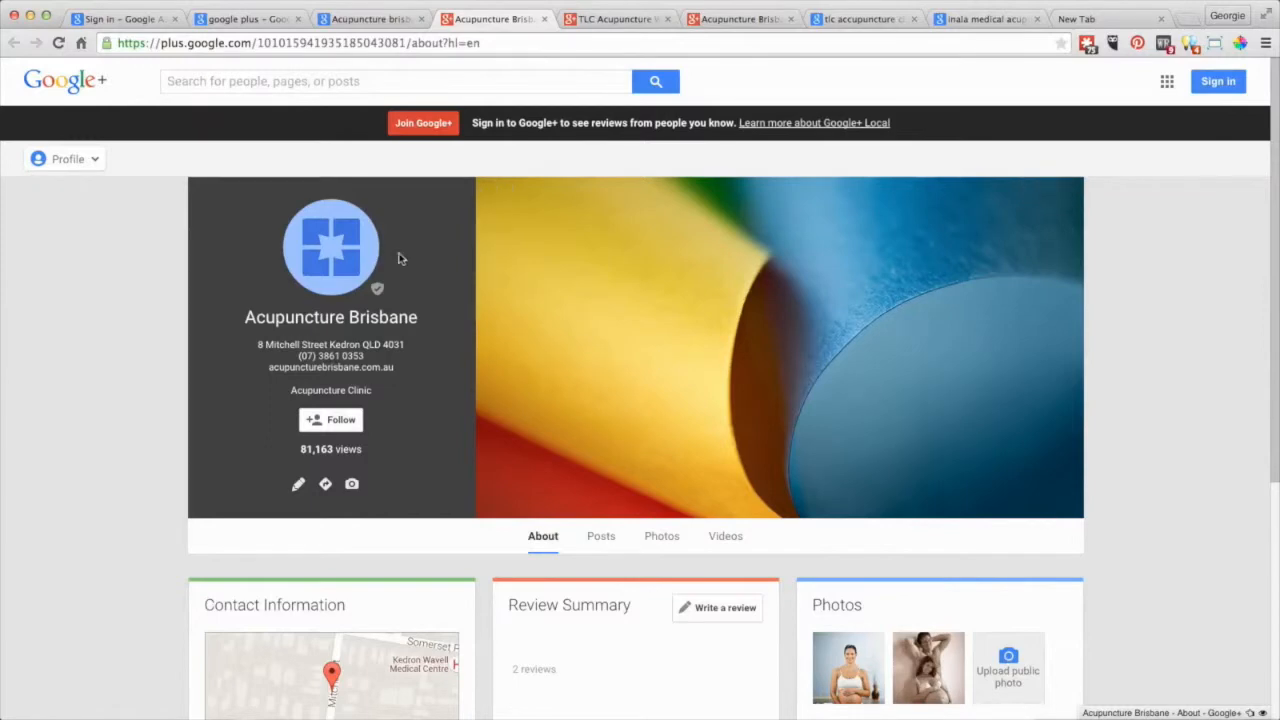
Browse the Acupuncture Brisbane and TLC Acupuncture Woolloongabba Google+ pages, then return to the search results.
{"action": "scroll", "coordinate": [712, 348], "scroll_direction": "down", "scroll_amount": 3}
{"action": "scroll", "coordinate": [712, 348], "scroll_direction": "up", "scroll_amount": 3}
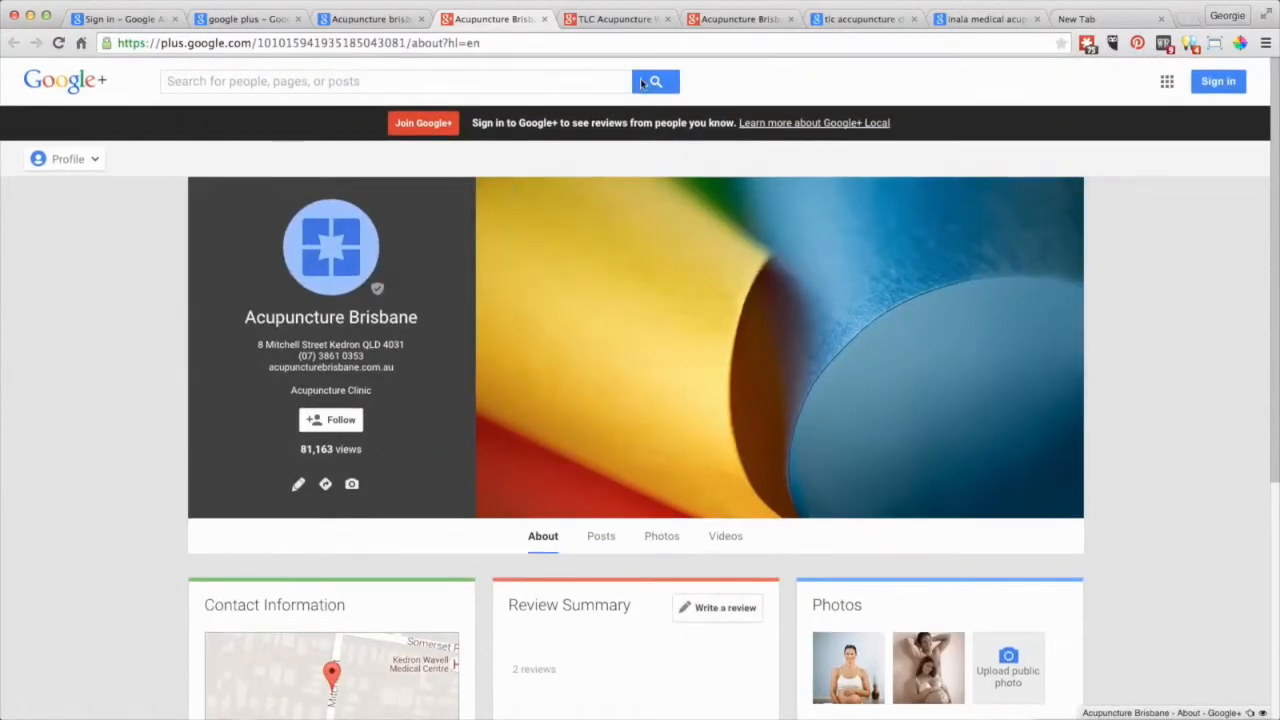
{"action": "left_click", "coordinate": [617, 20]}
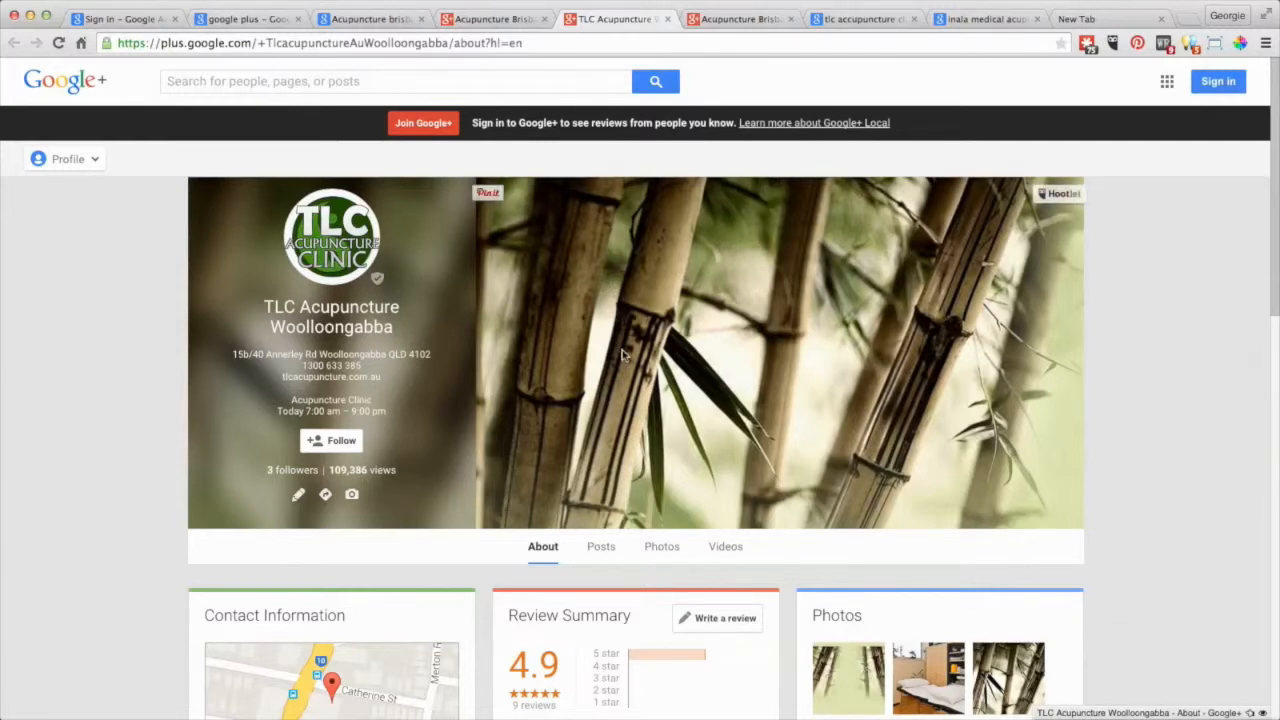
{"action": "scroll", "coordinate": [622, 353], "scroll_direction": "down", "scroll_amount": 3}
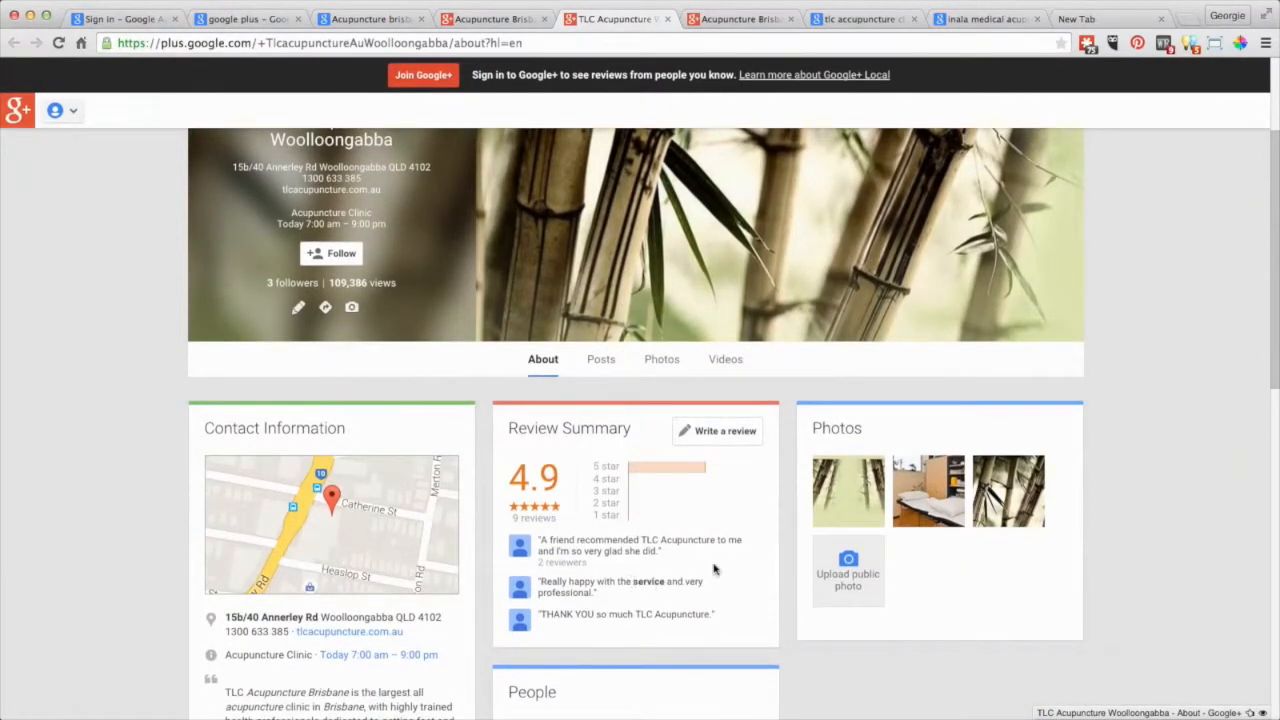
{"action": "scroll", "coordinate": [736, 538], "scroll_direction": "up", "scroll_amount": 3}
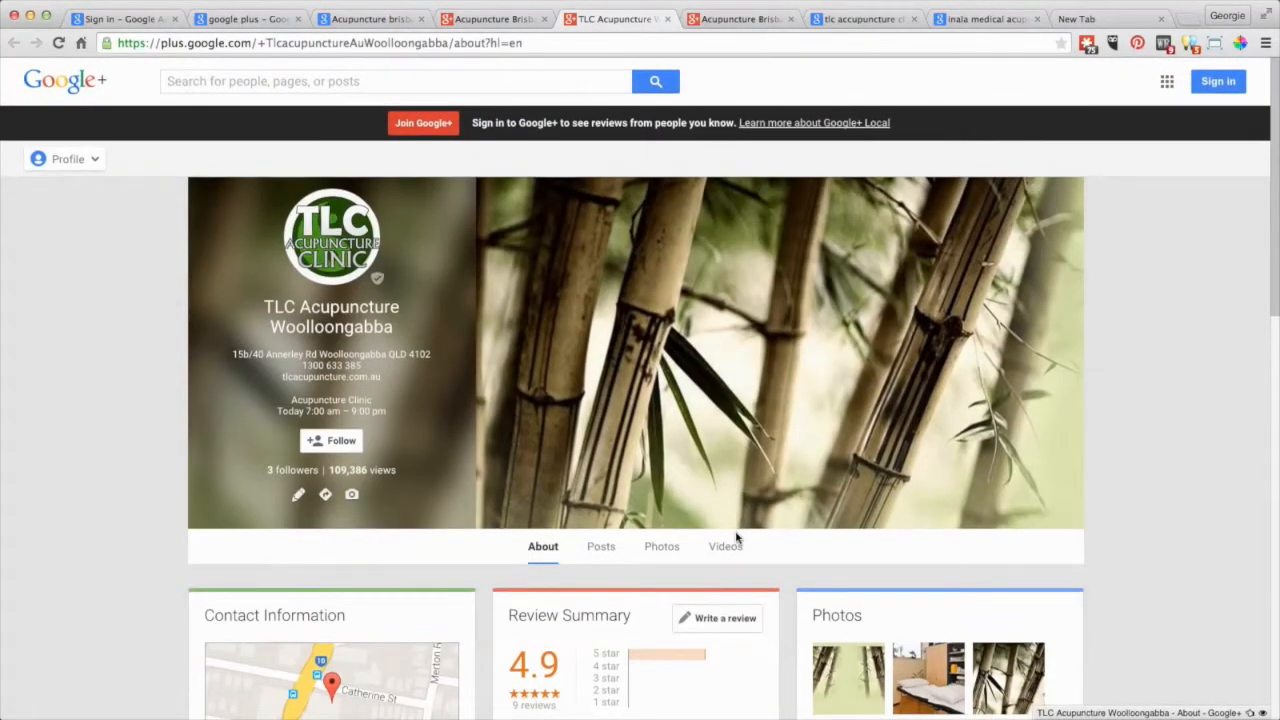
{"action": "left_click", "coordinate": [741, 21]}
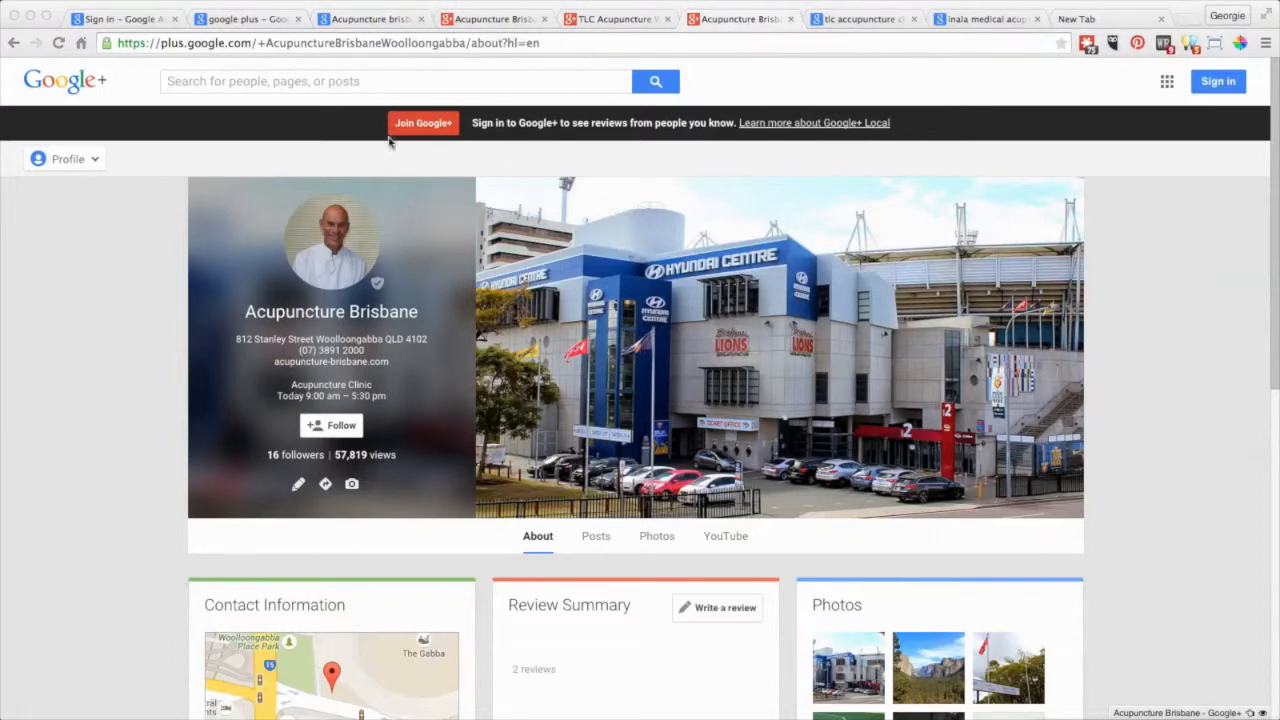
{"action": "left_click", "coordinate": [362, 19]}
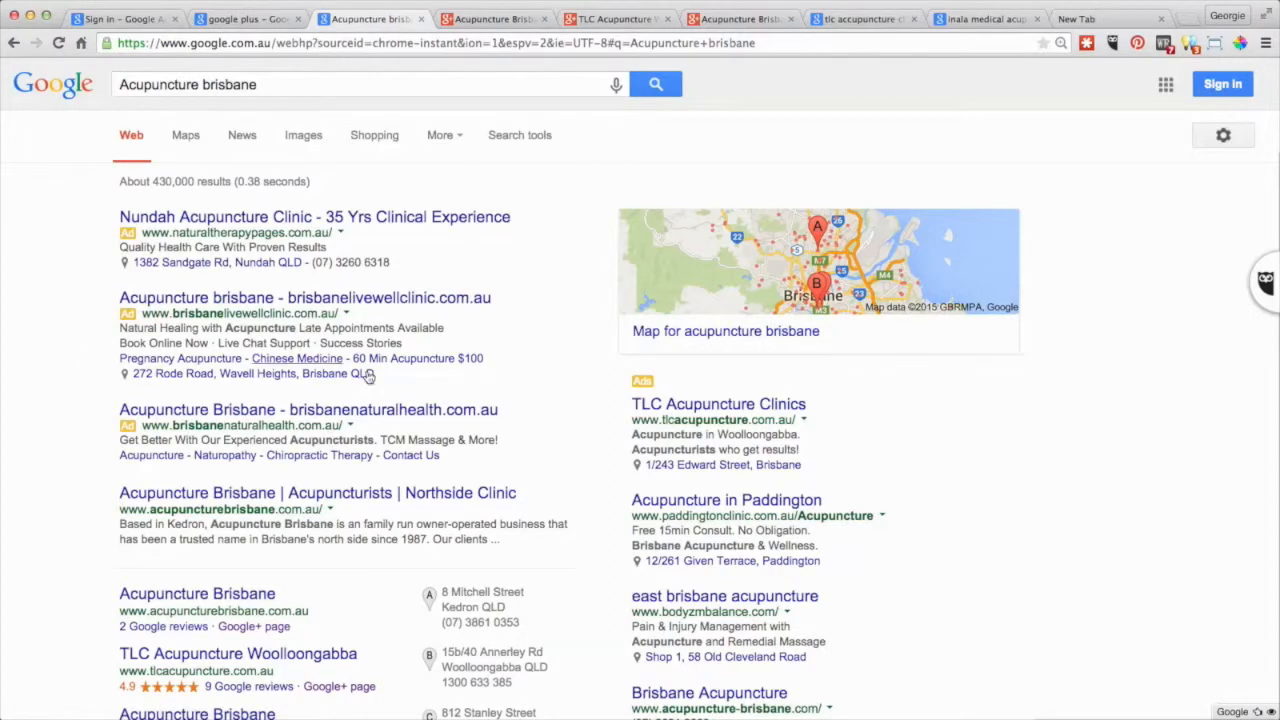
Show the 'acupuncture brisbane' results in Google Maps and scroll through the listed clinics.
{"action": "left_click", "coordinate": [187, 139]}
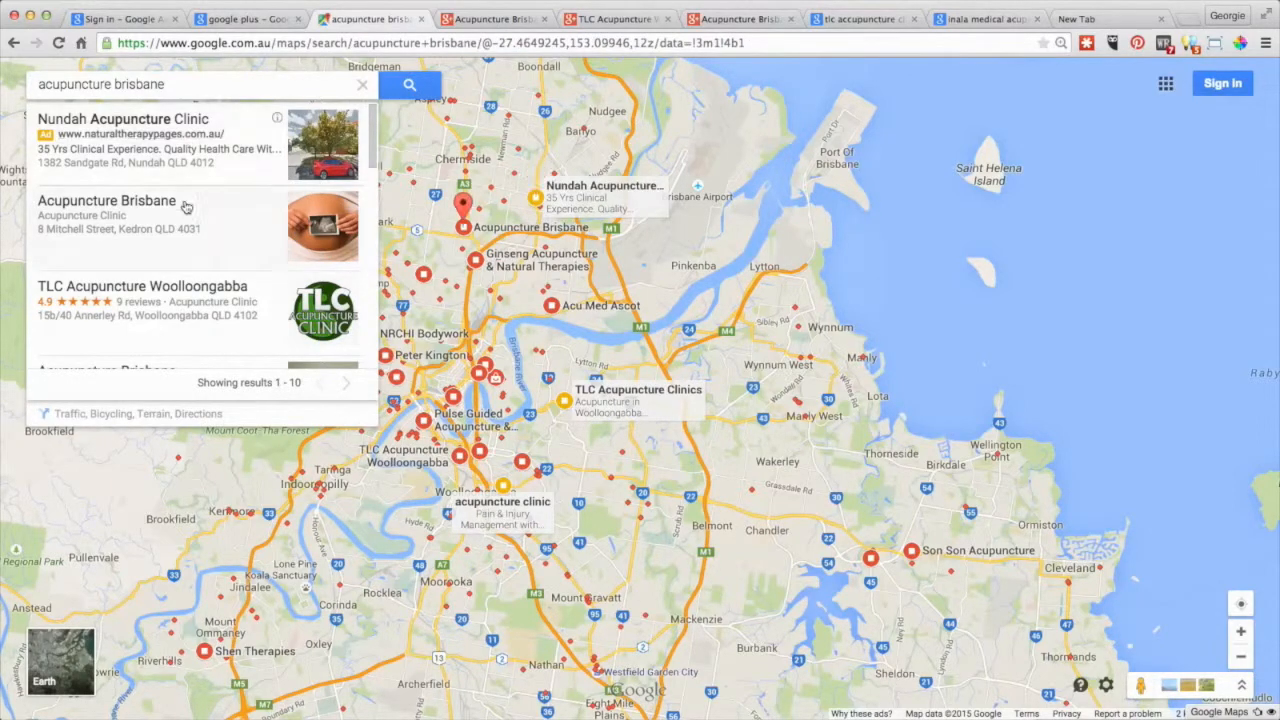
{"action": "scroll", "coordinate": [191, 219], "scroll_direction": "down", "scroll_amount": 6}
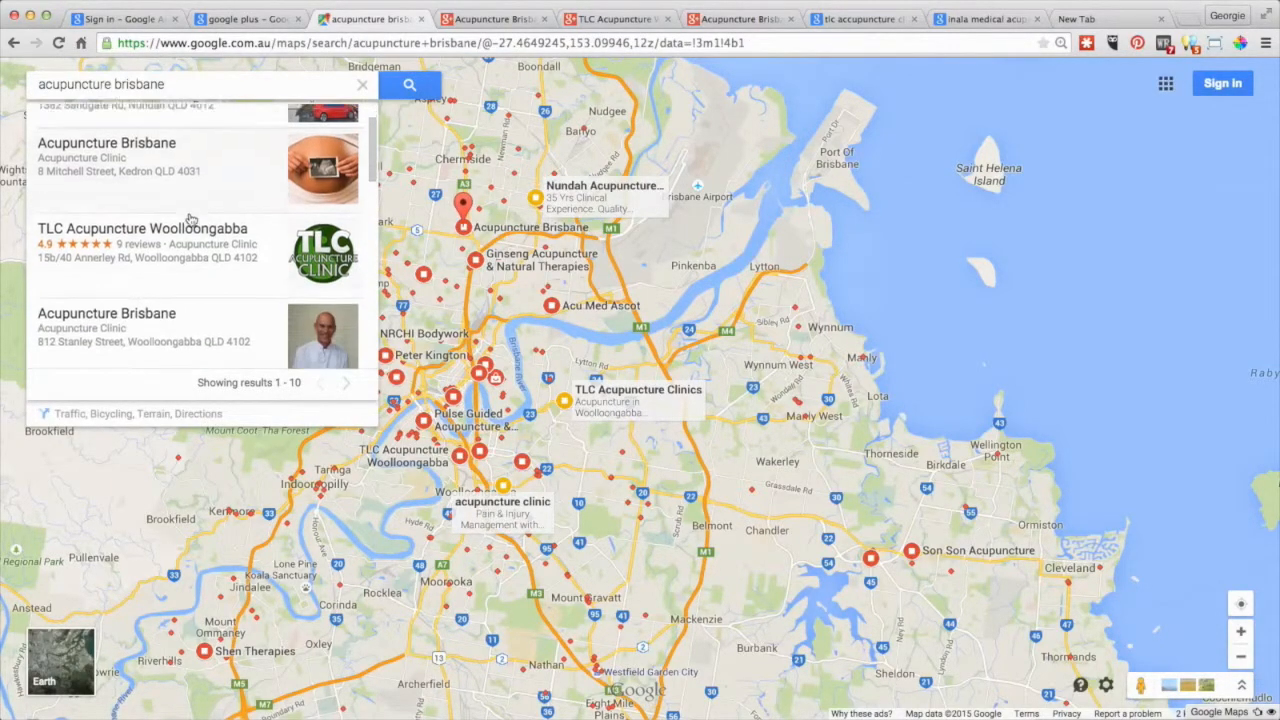
{"action": "scroll", "coordinate": [191, 219], "scroll_direction": "up", "scroll_amount": 6}
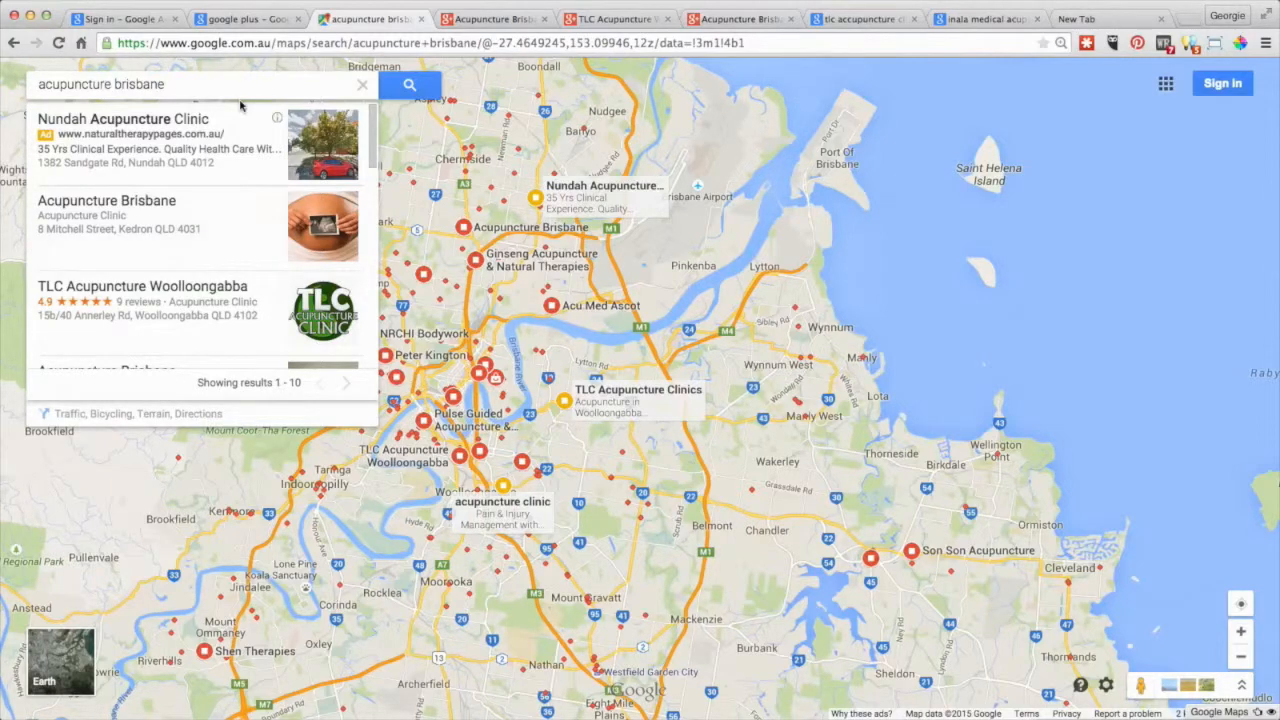
From the 'google plus' search results, open the Google+ site to reach its sign-in page.
{"action": "left_click", "coordinate": [241, 20]}
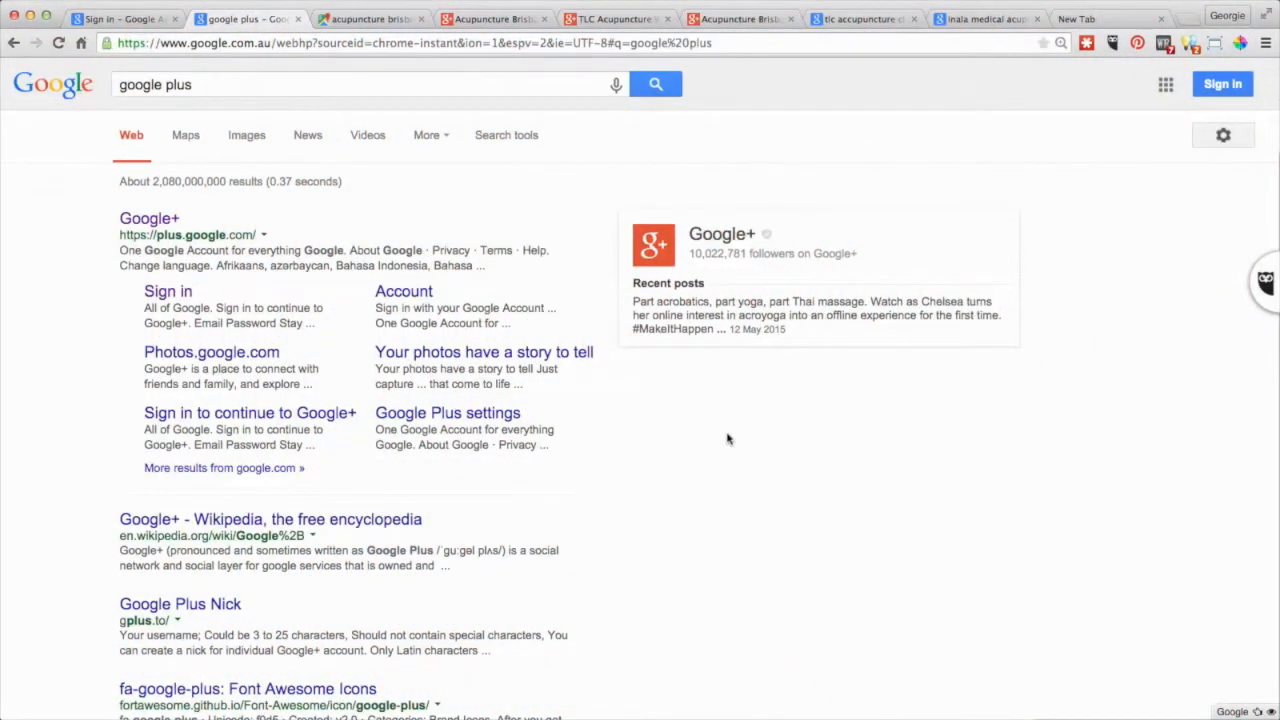
{"action": "left_click", "coordinate": [147, 221]}
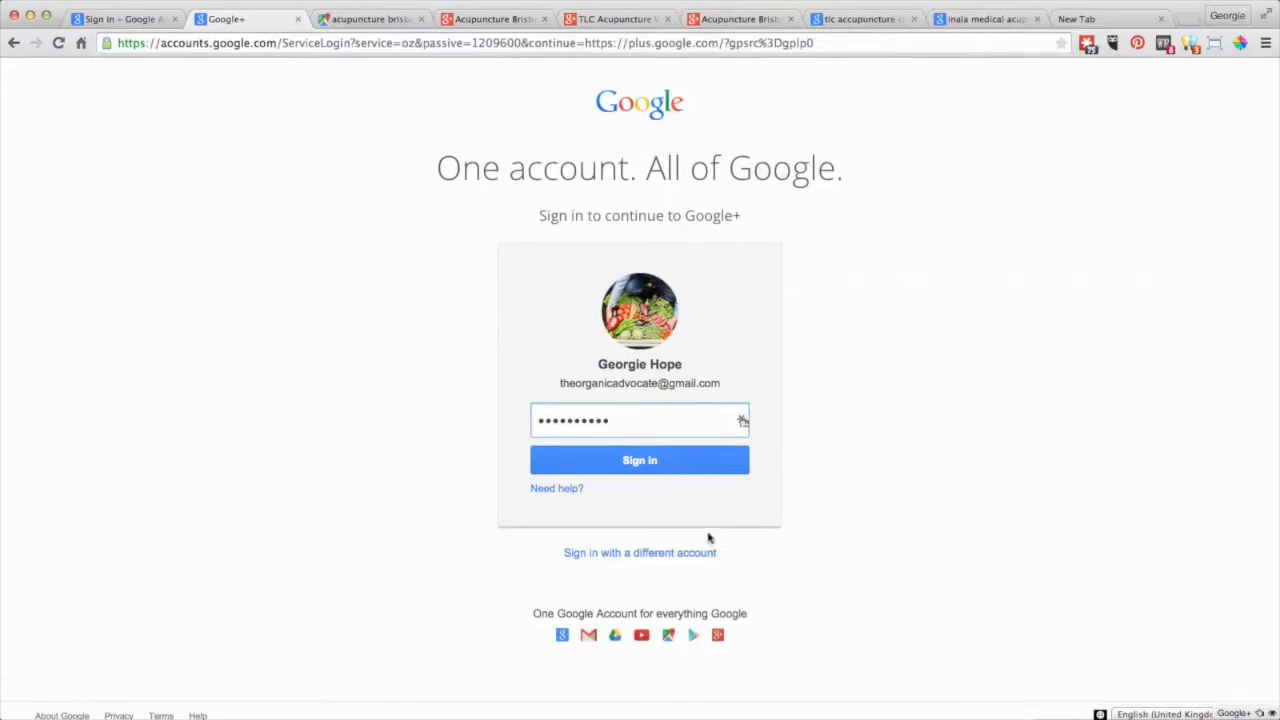
Sign in to the Google account and skip mobile number verification.
{"action": "left_click", "coordinate": [636, 462]}
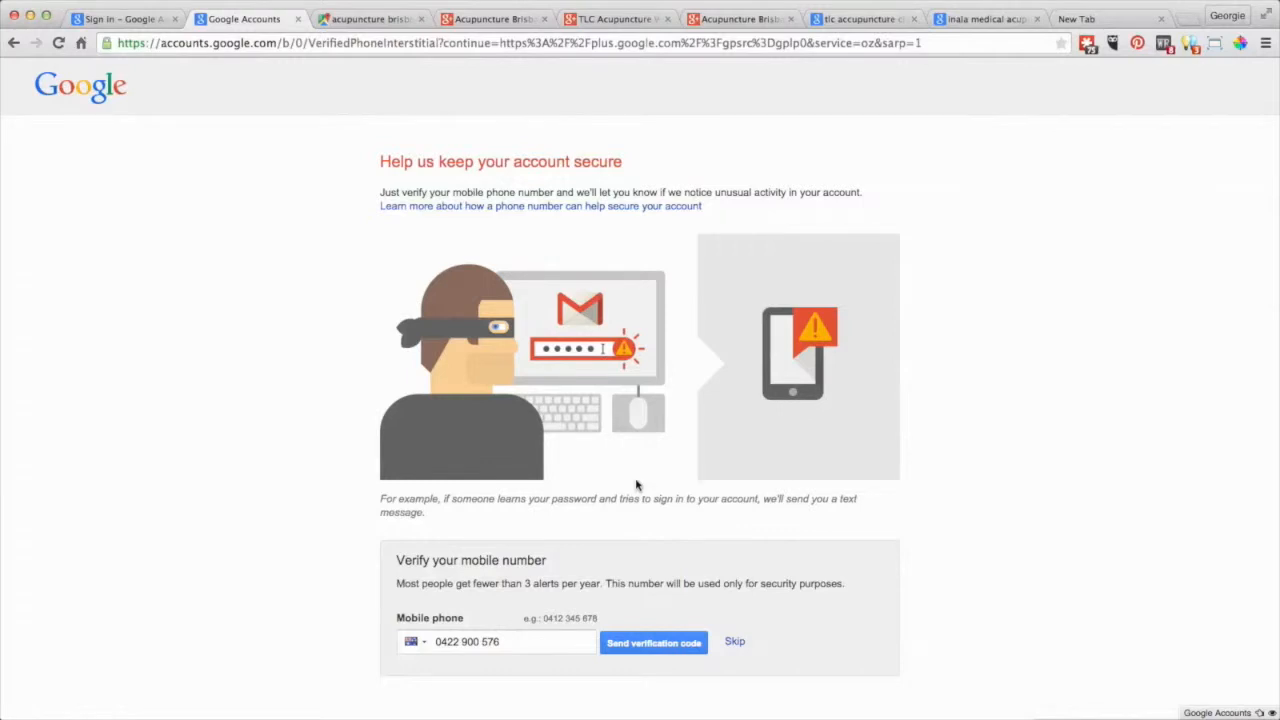
{"action": "left_click", "coordinate": [734, 643]}
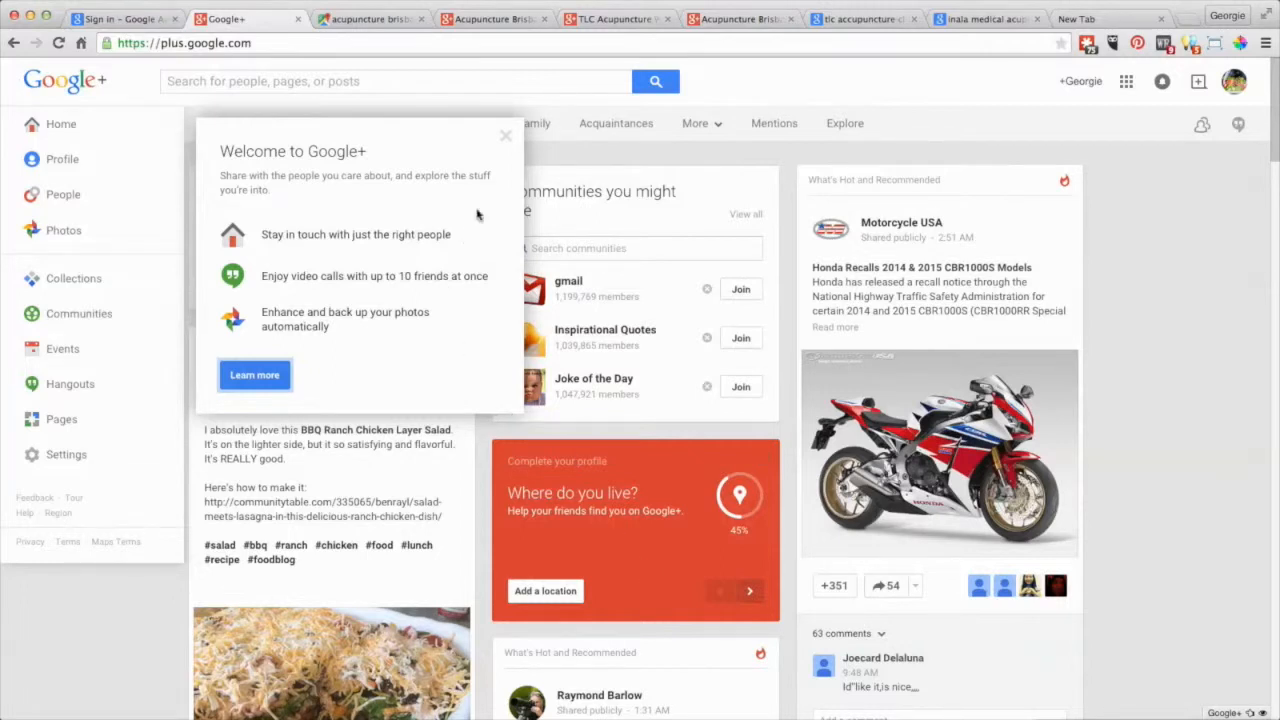
Dismiss the Welcome to Google+ message and open Pages from the Home menu.
{"action": "left_click", "coordinate": [505, 138]}
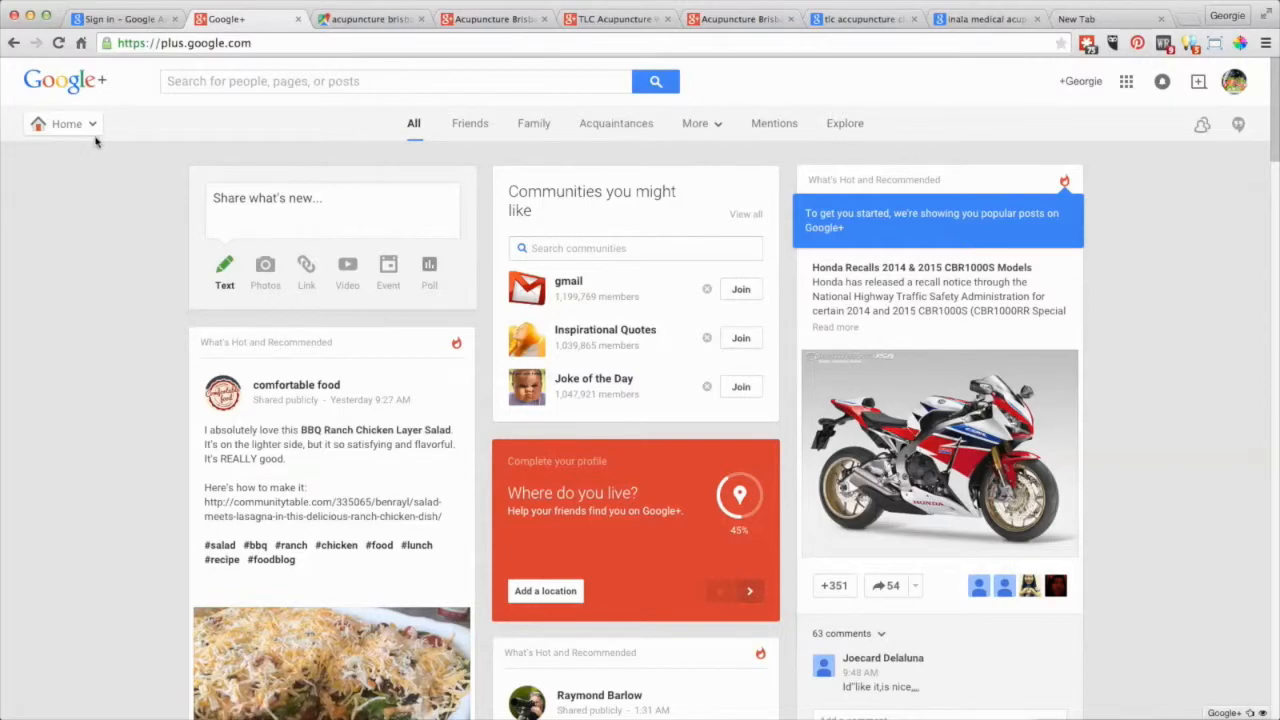
{"action": "mouse_move", "coordinate": [93, 126]}
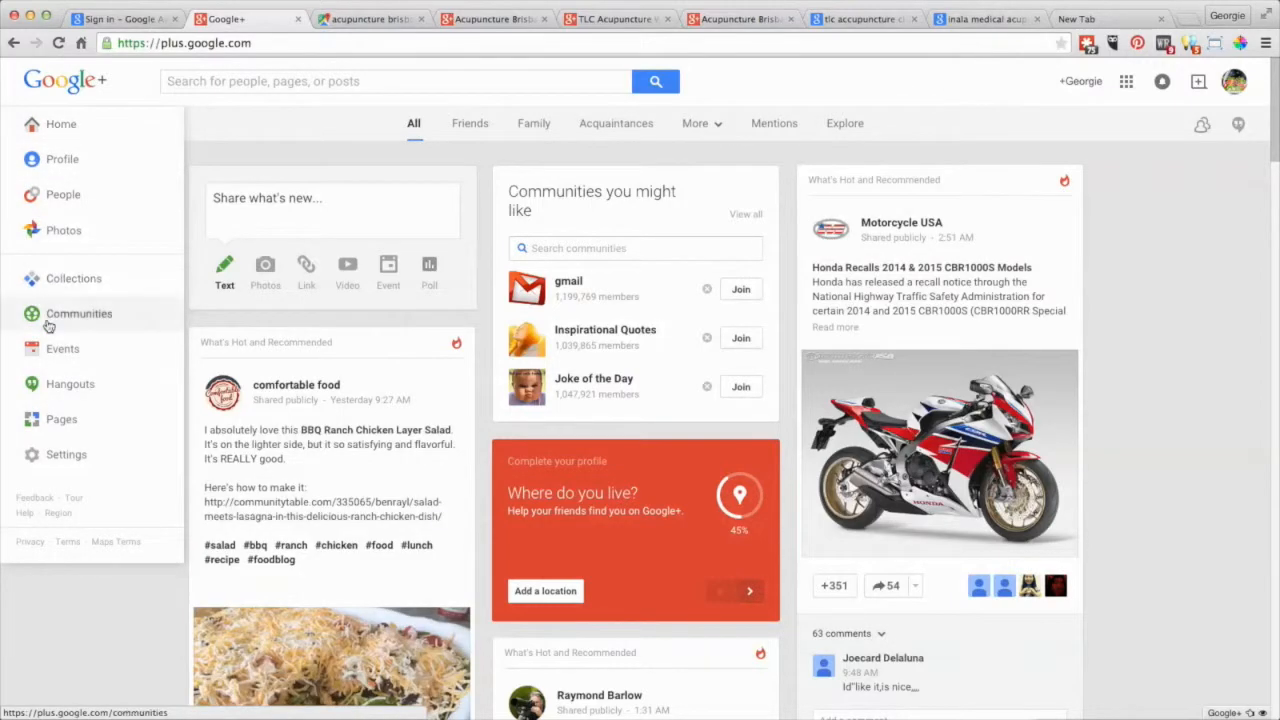
{"action": "left_click", "coordinate": [62, 421]}
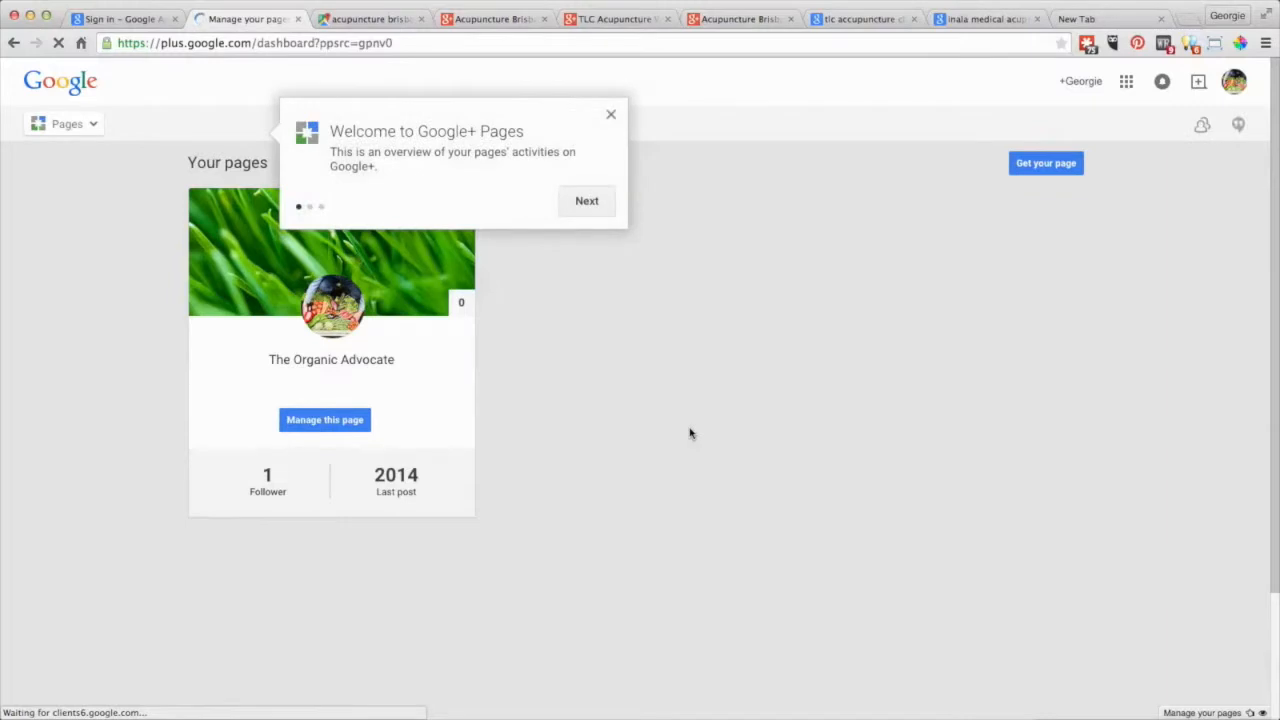
Close the Pages tour, start a new business page and pick its business type.
{"action": "left_click", "coordinate": [611, 112]}
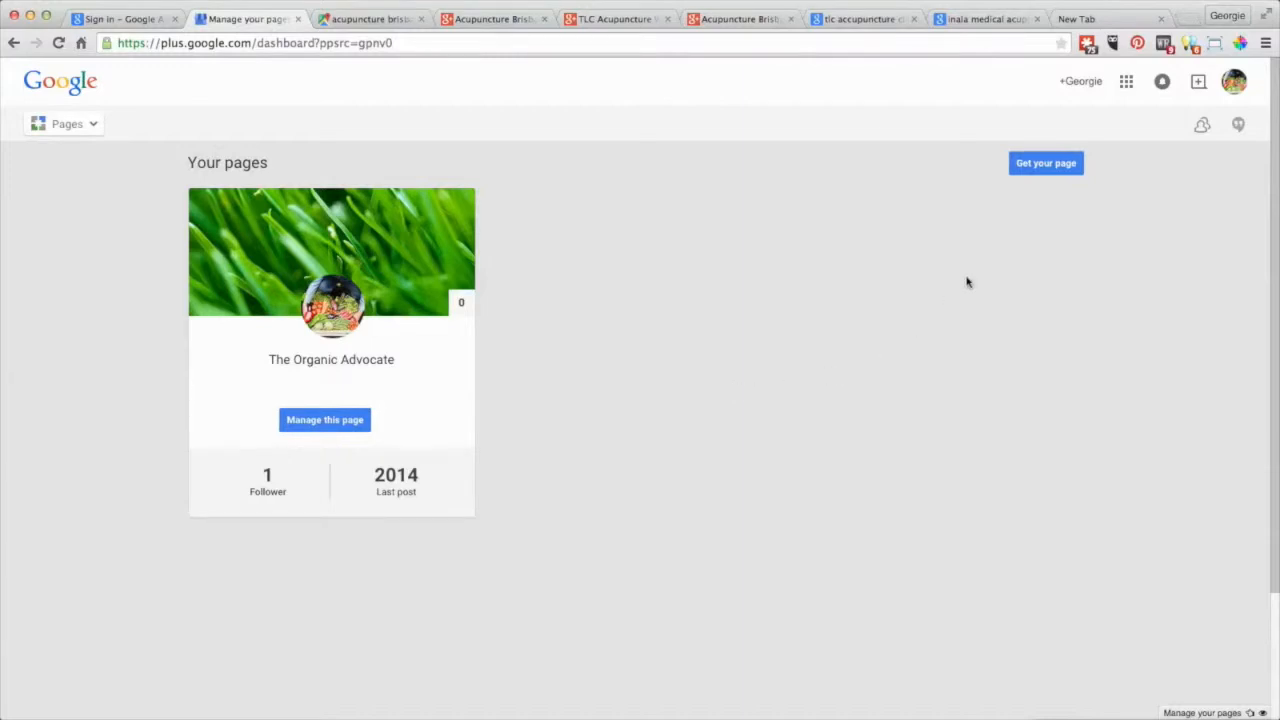
{"action": "left_click", "coordinate": [1036, 172]}
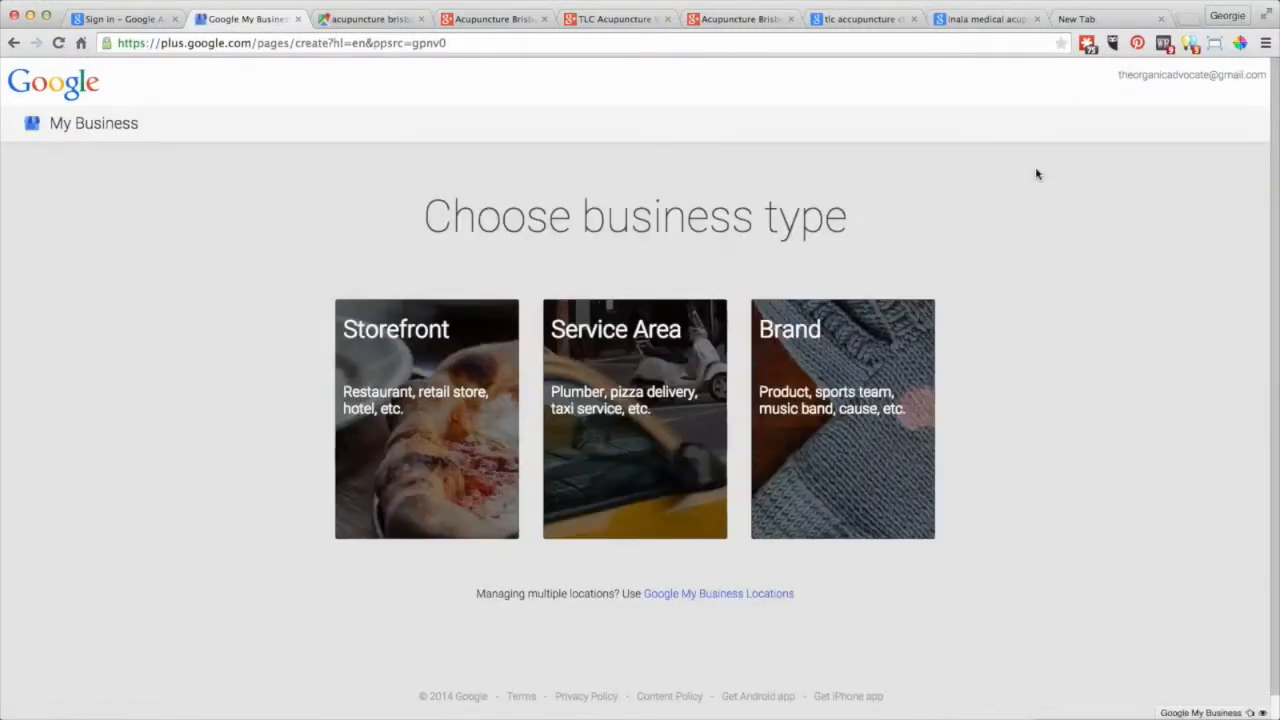
{"action": "left_click", "coordinate": [14, 45]}
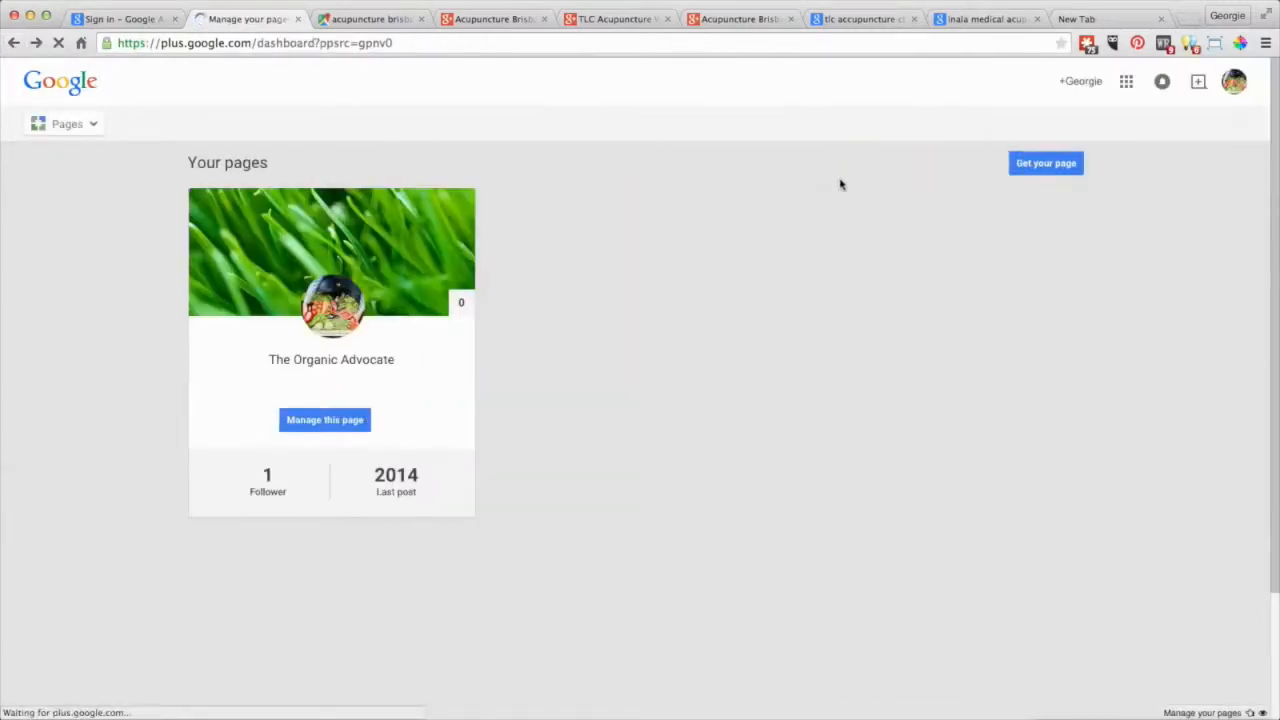
{"action": "left_click", "coordinate": [1046, 164]}
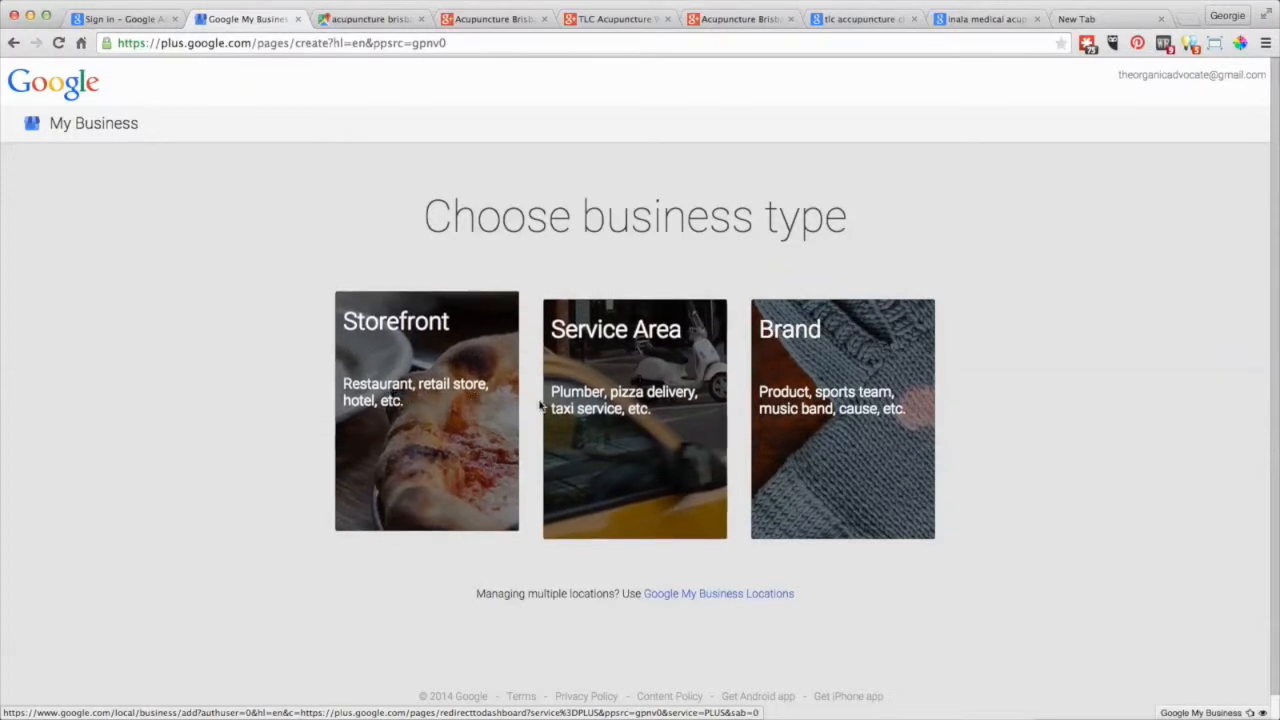
{"action": "left_click", "coordinate": [594, 400]}
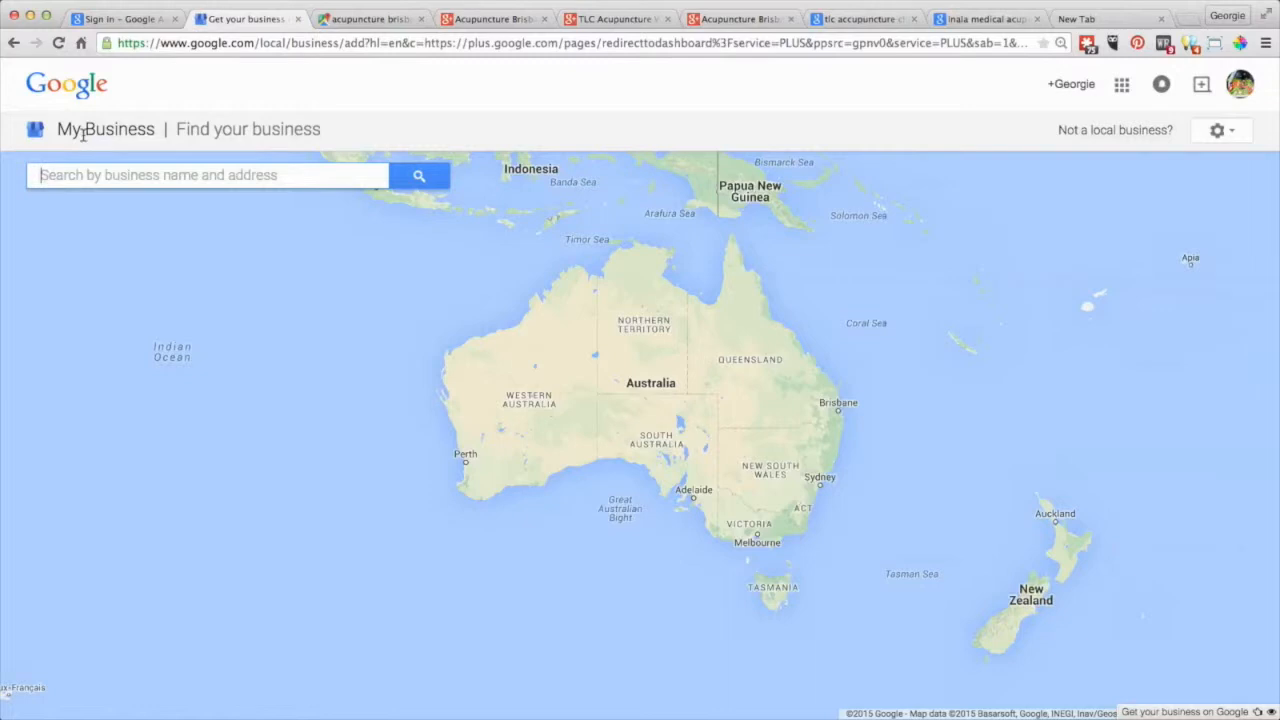
Search the business listings for 'Green thumb organics'.
{"action": "left_click", "coordinate": [98, 177]}
{"action": "type", "text": "Gre"}
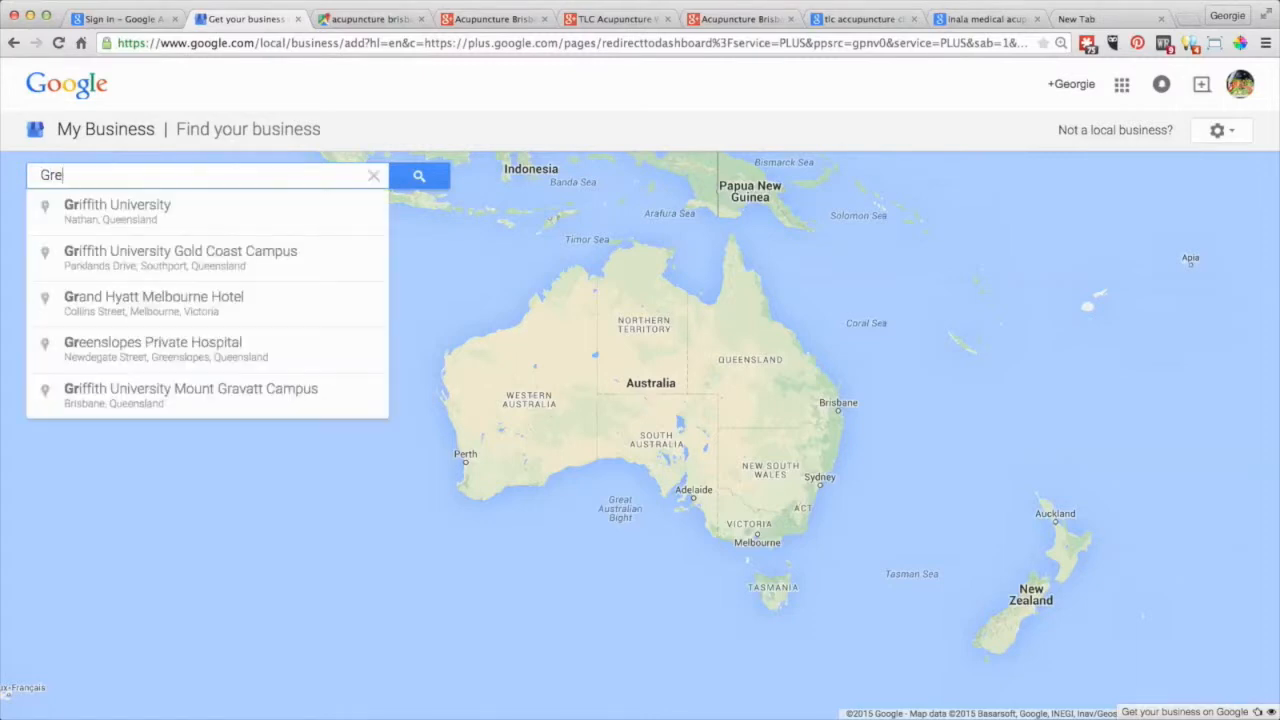
{"action": "type", "text": "en thumb"}
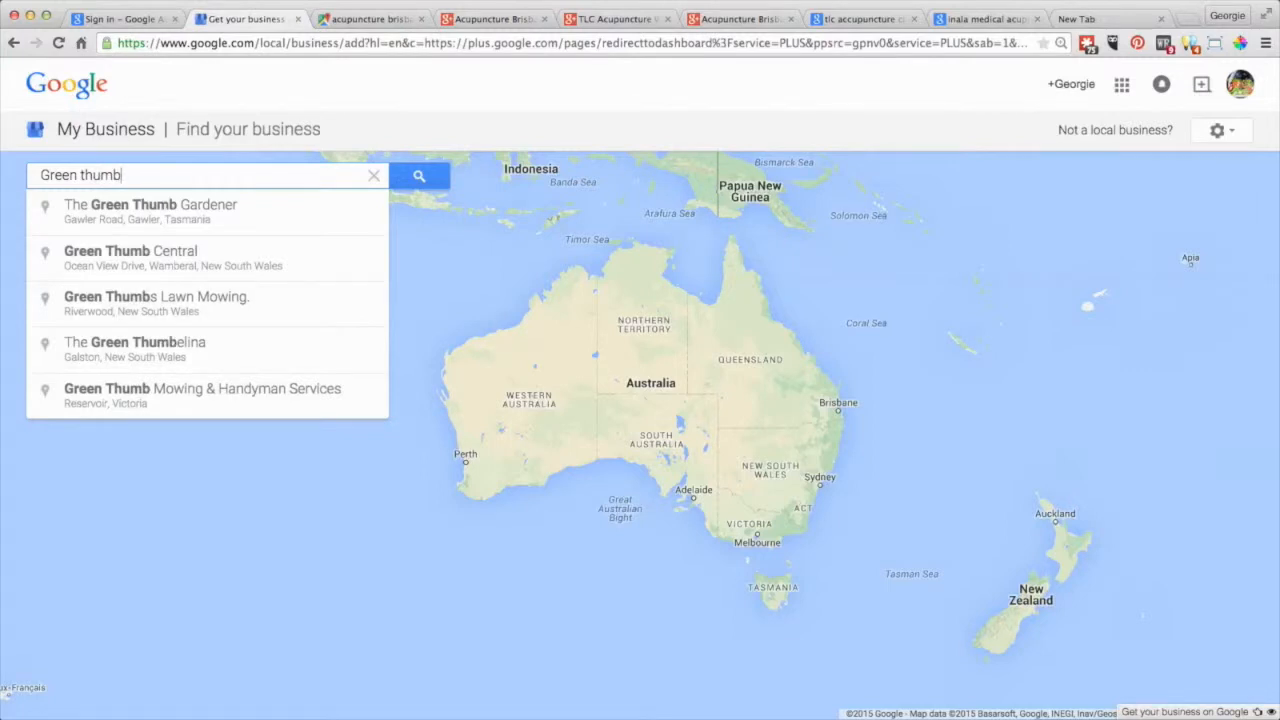
{"action": "type", "text": " organics"}
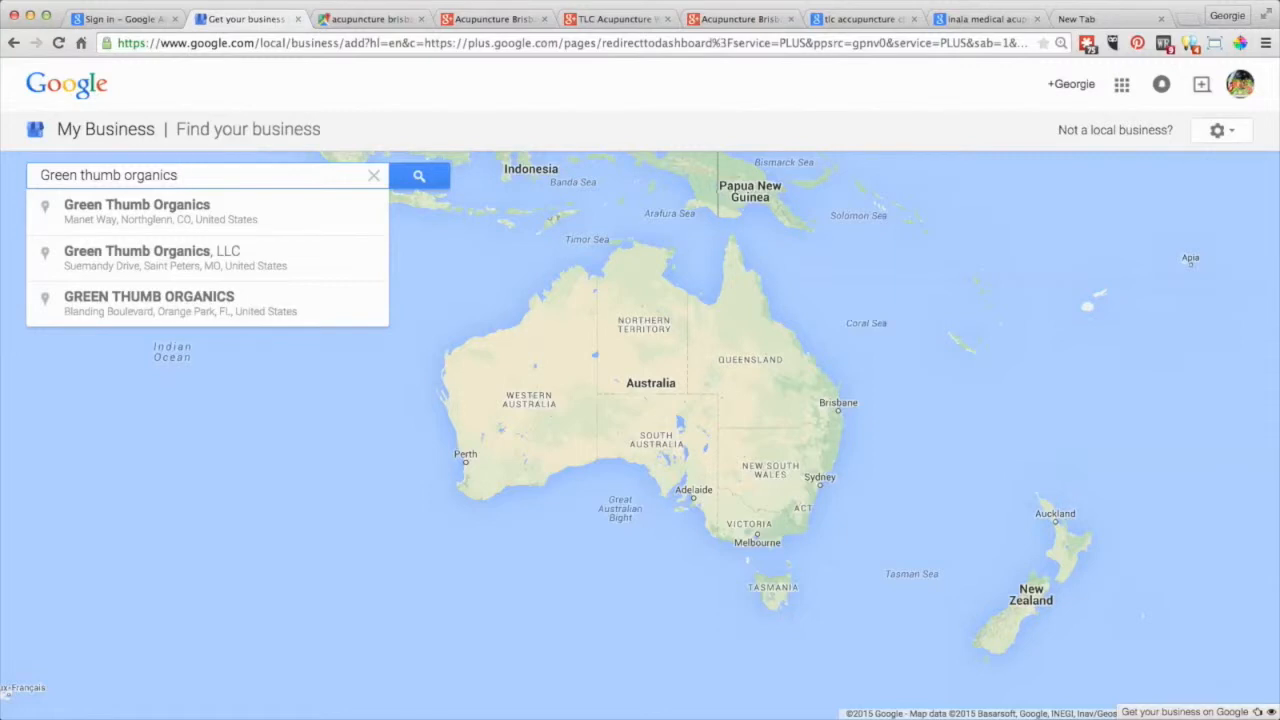
{"action": "left_click", "coordinate": [418, 178]}
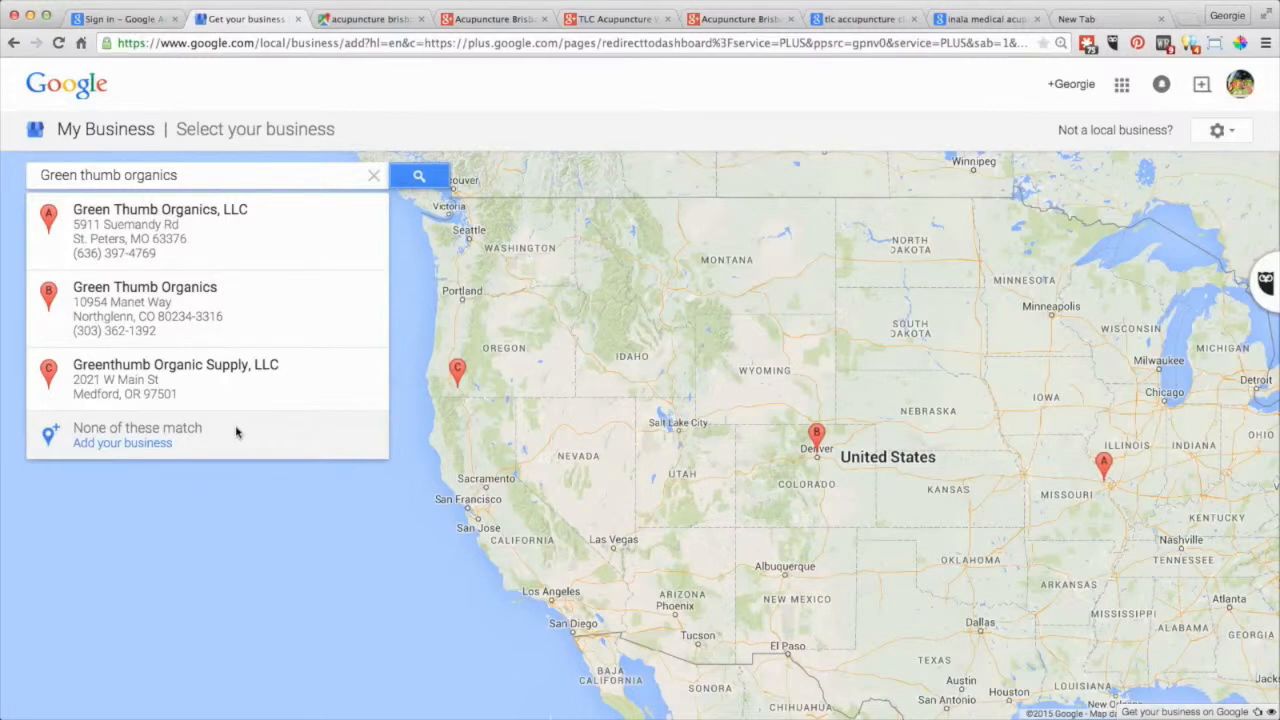
{"action": "left_click", "coordinate": [122, 443]}
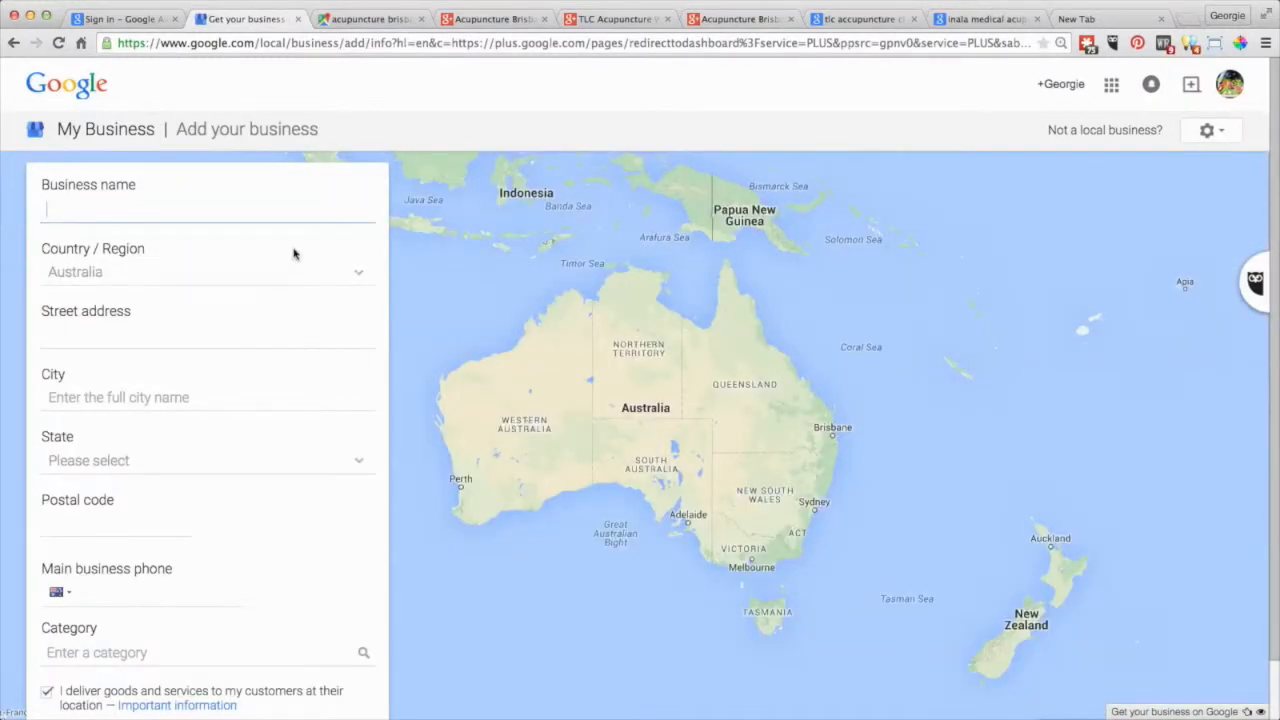
{"action": "scroll", "coordinate": [293, 253], "scroll_direction": "down", "scroll_amount": 2}
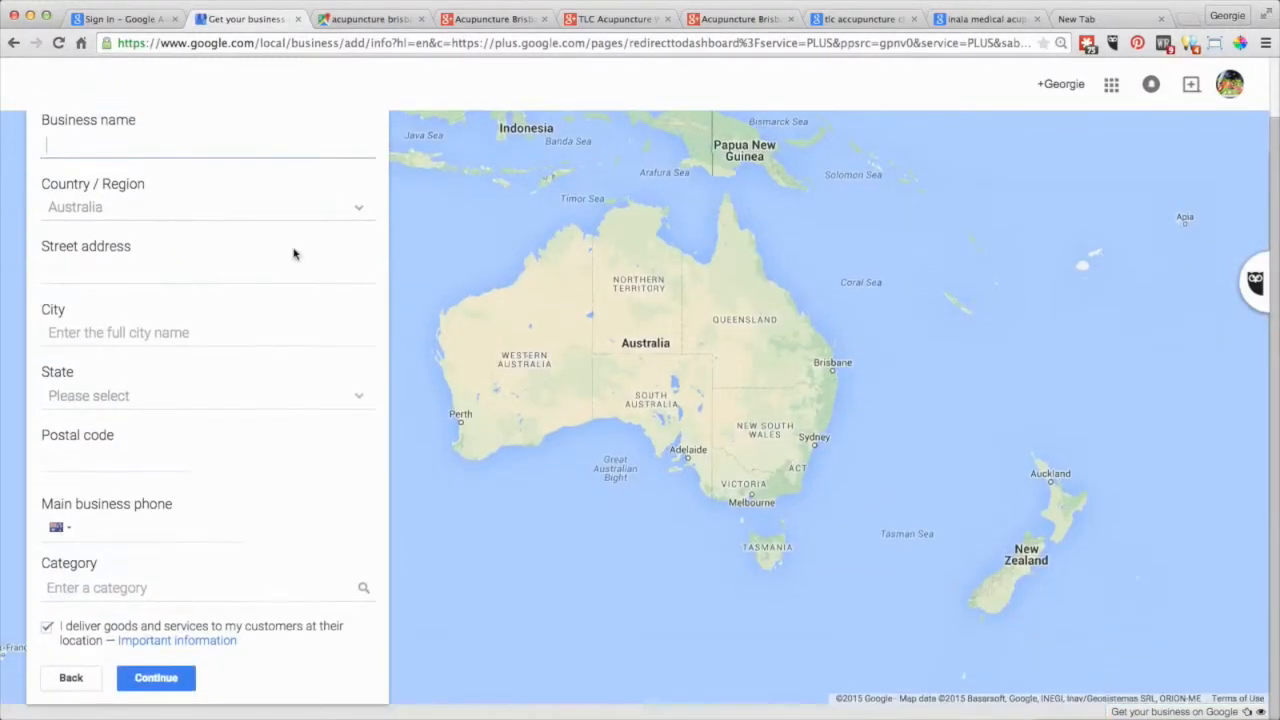
{"action": "left_click", "coordinate": [117, 137]}
{"action": "scroll", "coordinate": [241, 634], "scroll_direction": "up", "scroll_amount": 2}
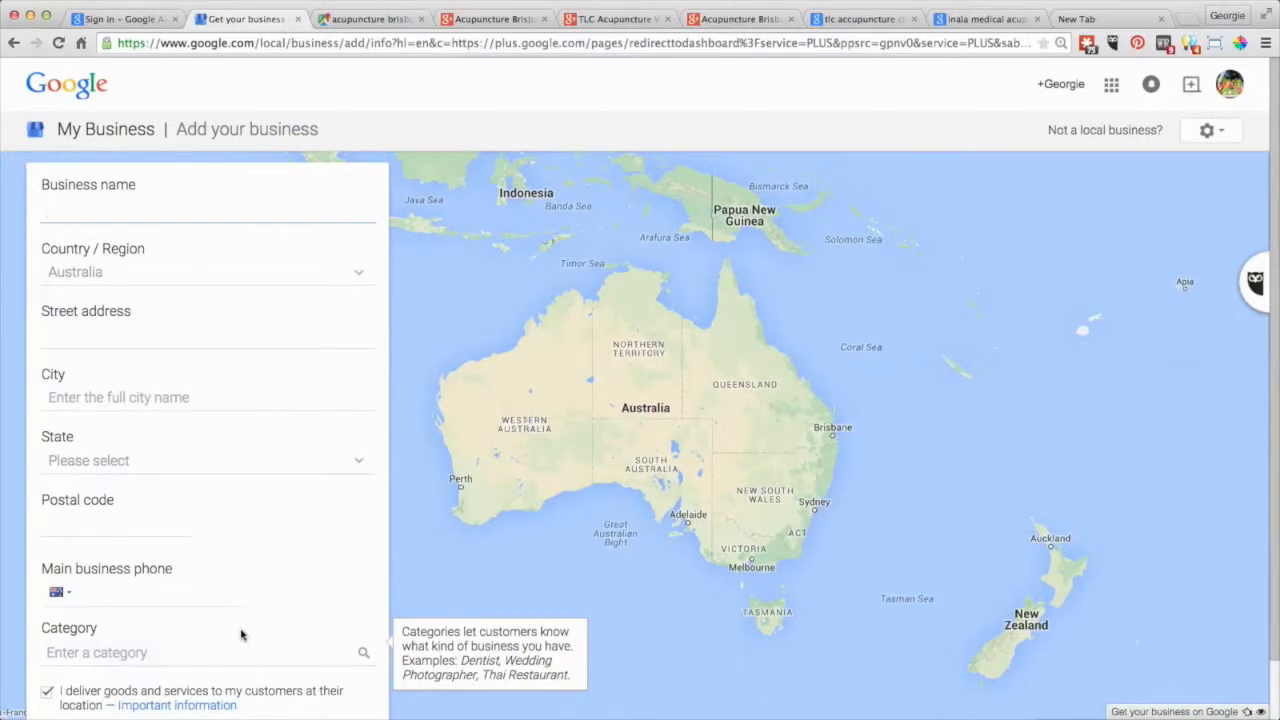
{"action": "mouse_move", "coordinate": [159, 215]}
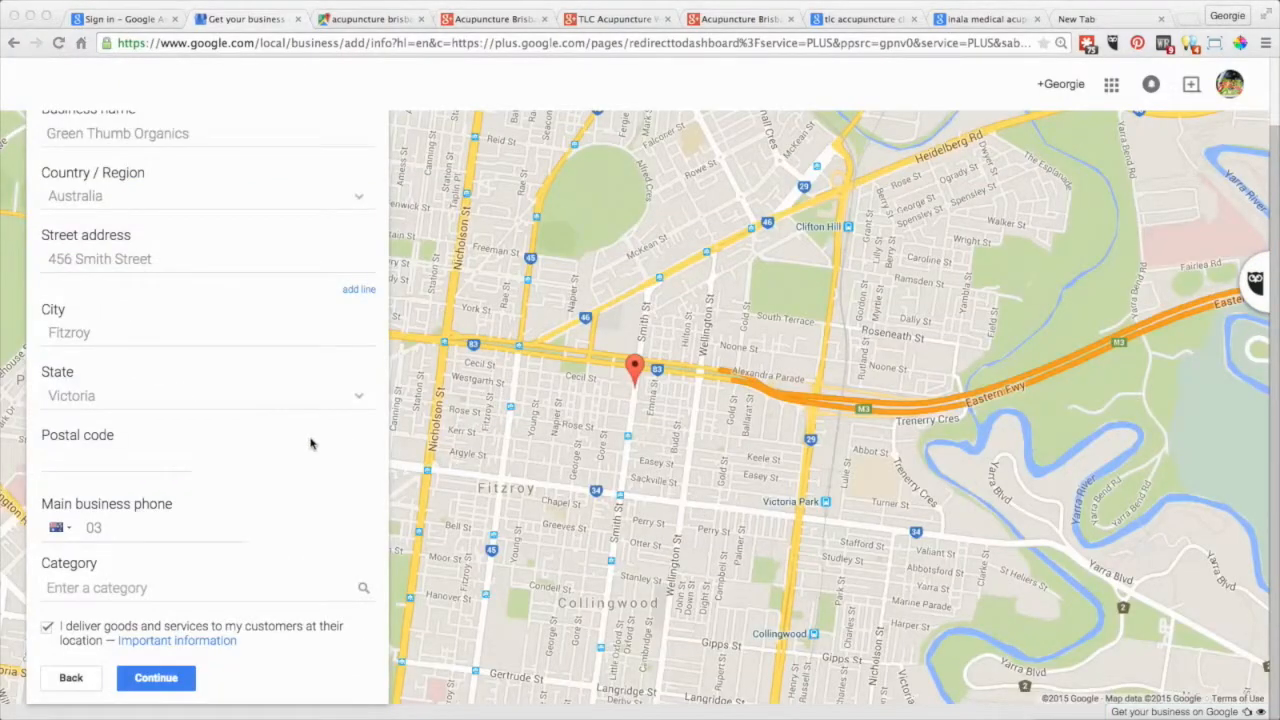
{"action": "scroll", "coordinate": [308, 444], "scroll_direction": "up", "scroll_amount": 1}
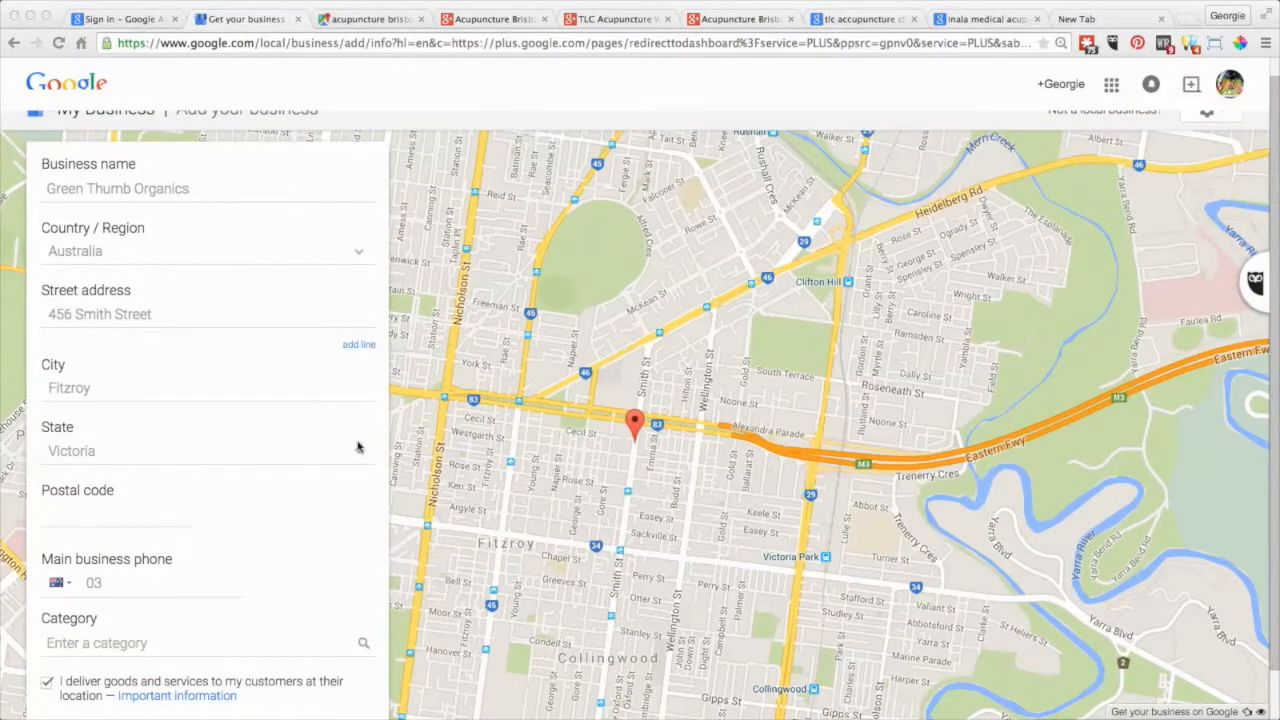
{"action": "scroll", "coordinate": [358, 447], "scroll_direction": "down", "scroll_amount": 1}
{"action": "scroll", "coordinate": [279, 603], "scroll_direction": "down", "scroll_amount": 1}
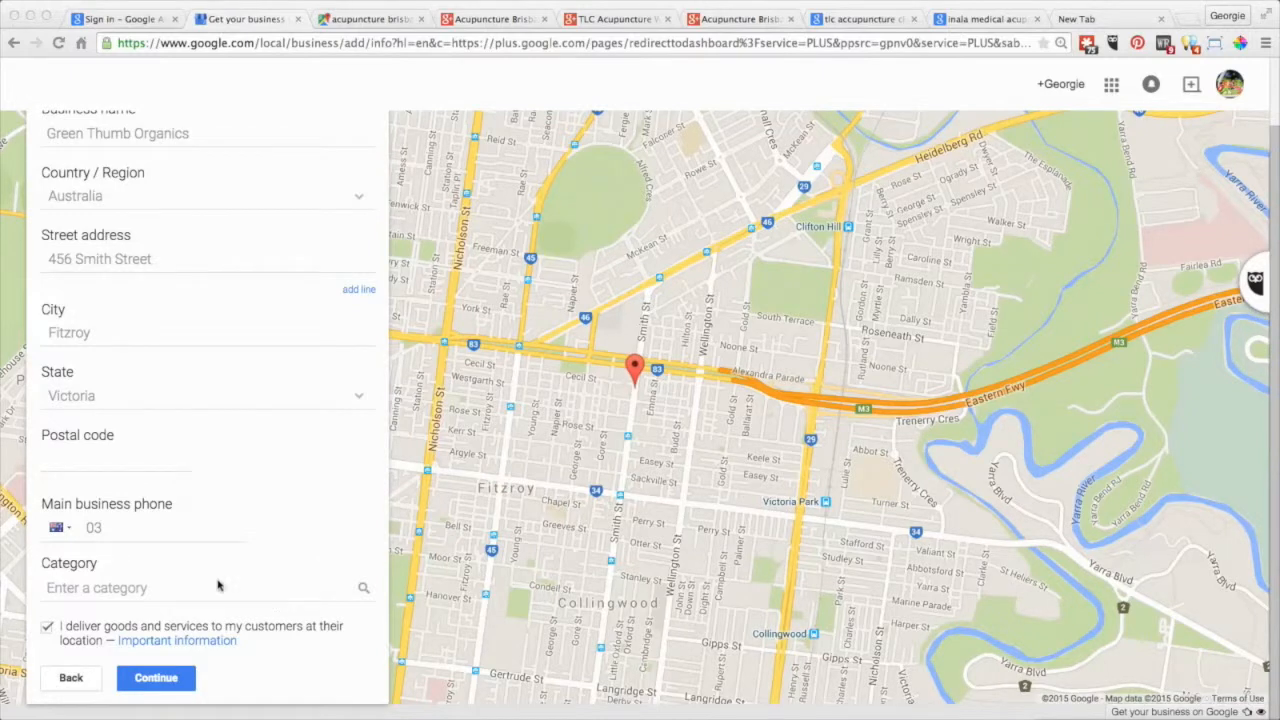
Replace the typed 'Organic' with 'Delivery' and choose Grocery Delivery Service as the category.
{"action": "left_click", "coordinate": [83, 588]}
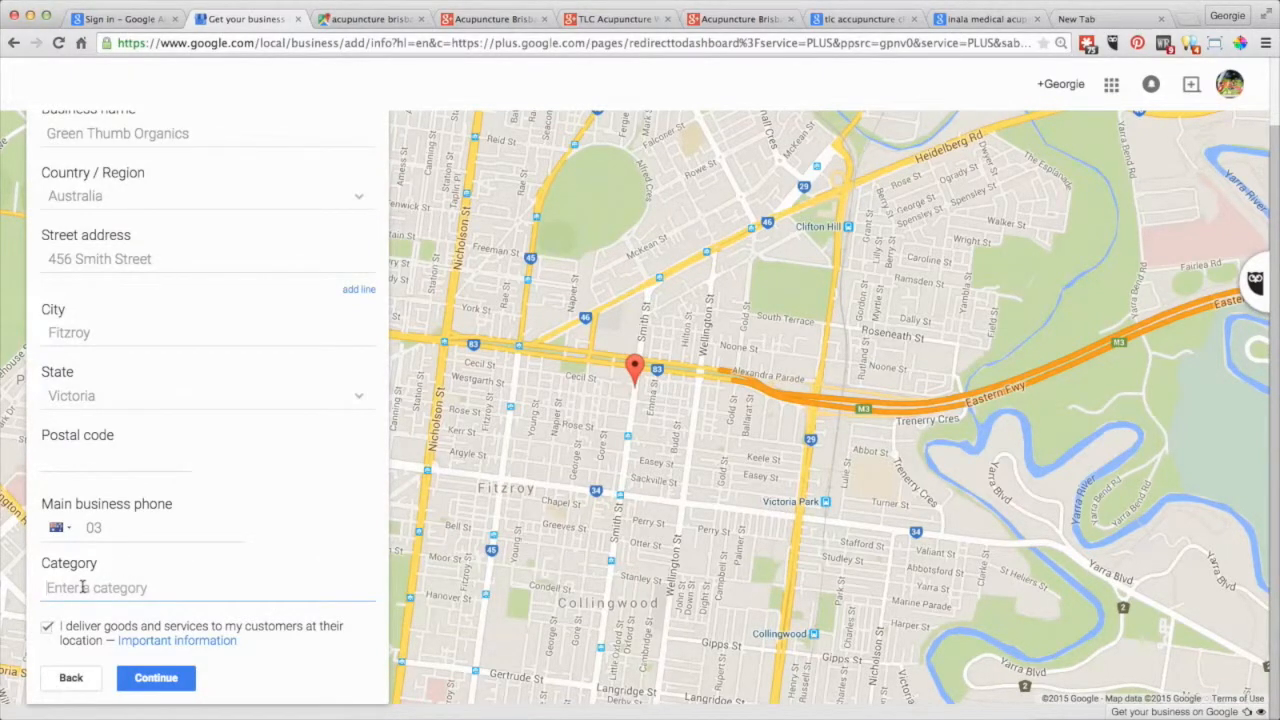
{"action": "type", "text": "Or"}
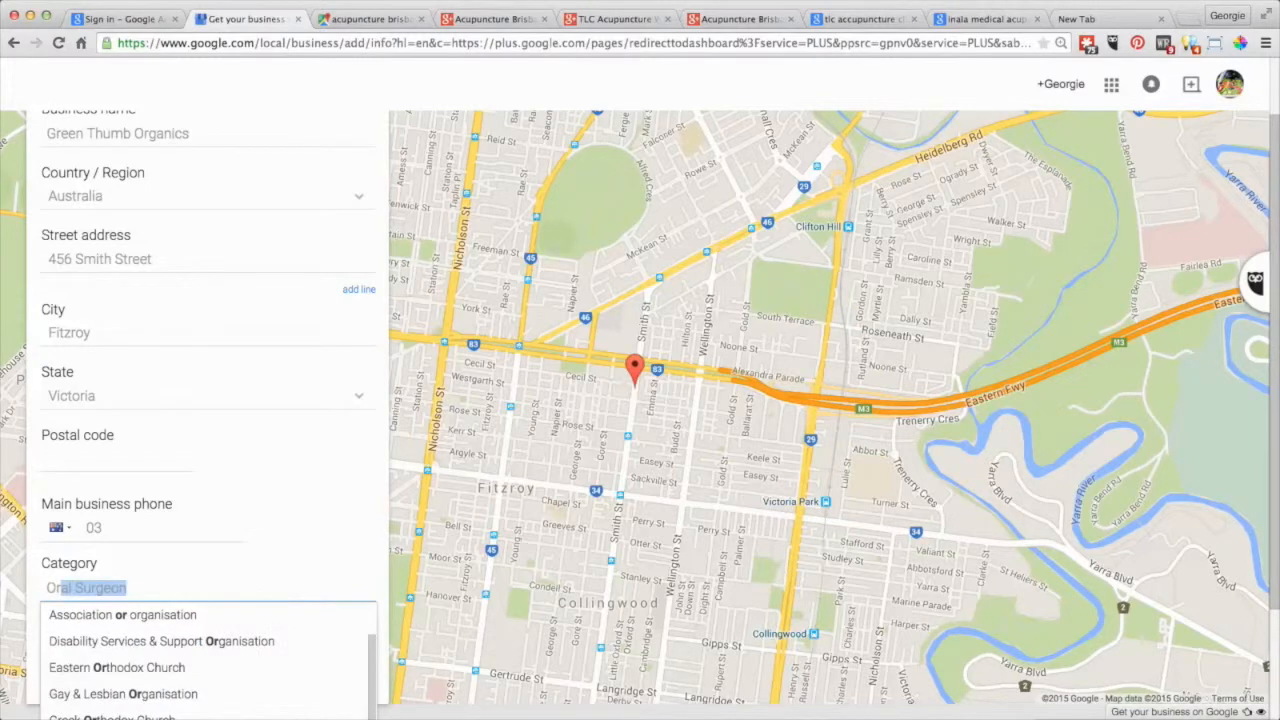
{"action": "type", "text": "ganic"}
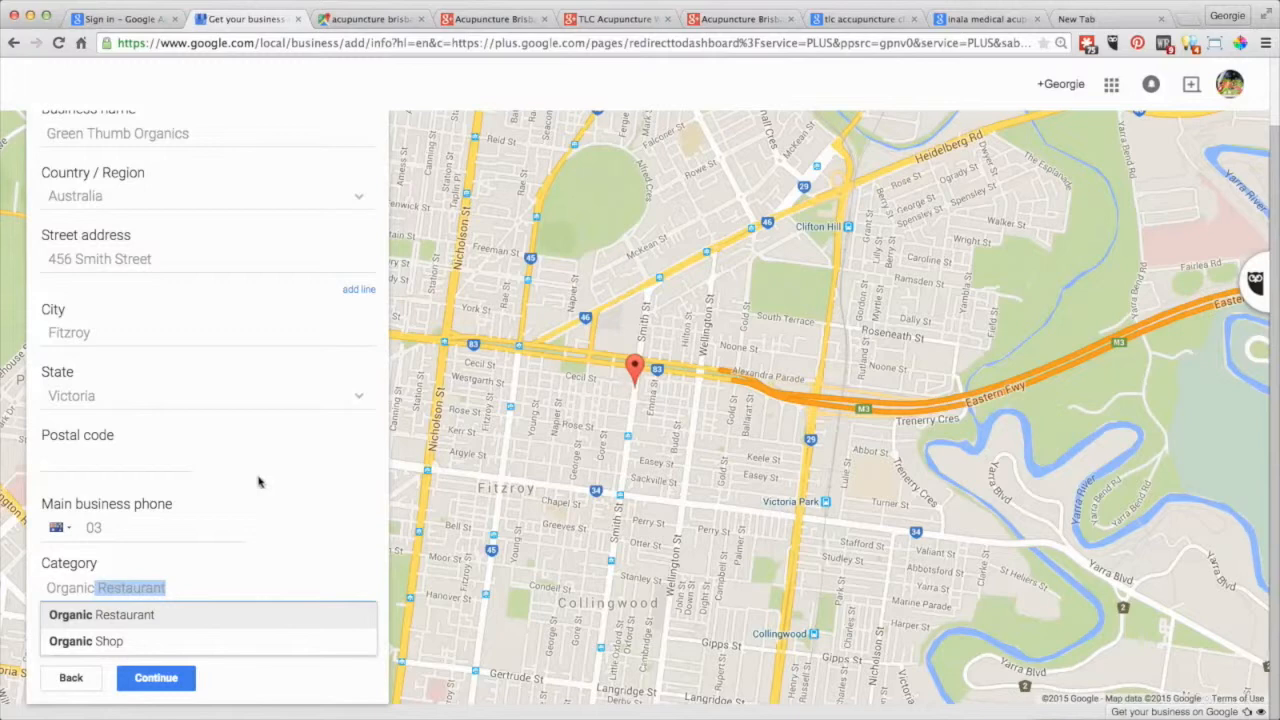
{"action": "scroll", "coordinate": [258, 482], "scroll_direction": "up", "scroll_amount": 1}
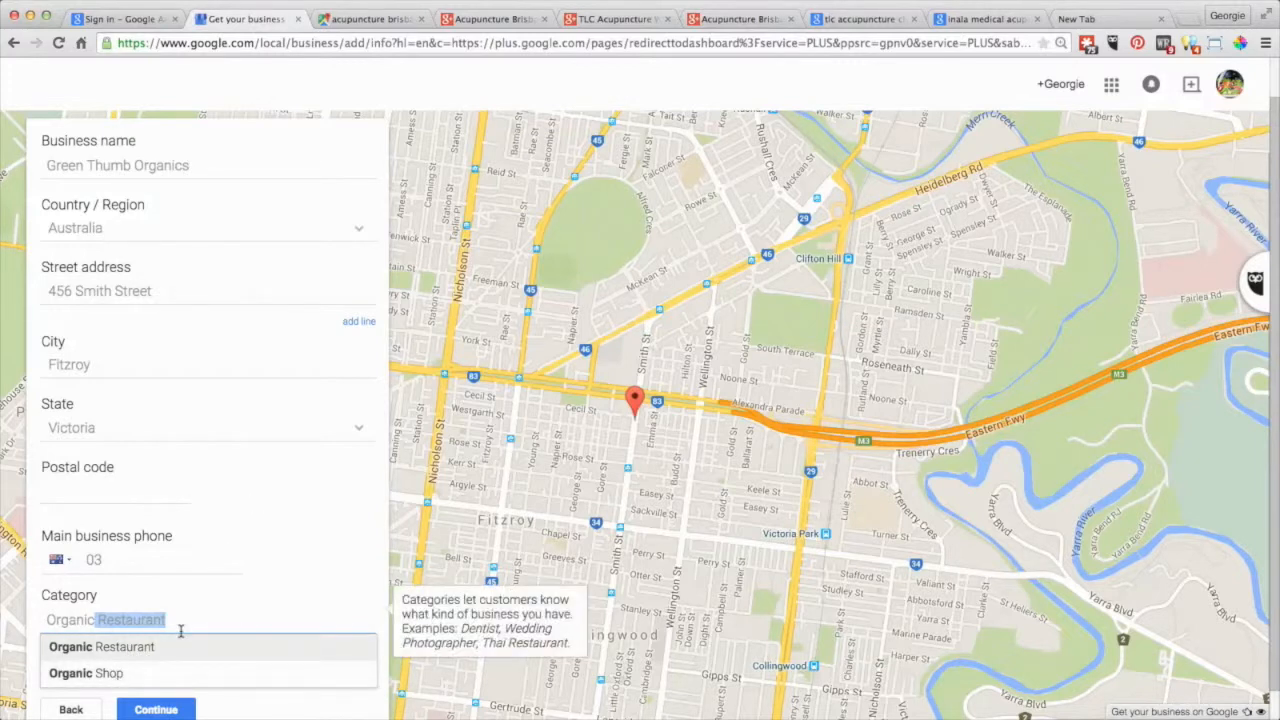
{"action": "key", "text": "BackSpace"}
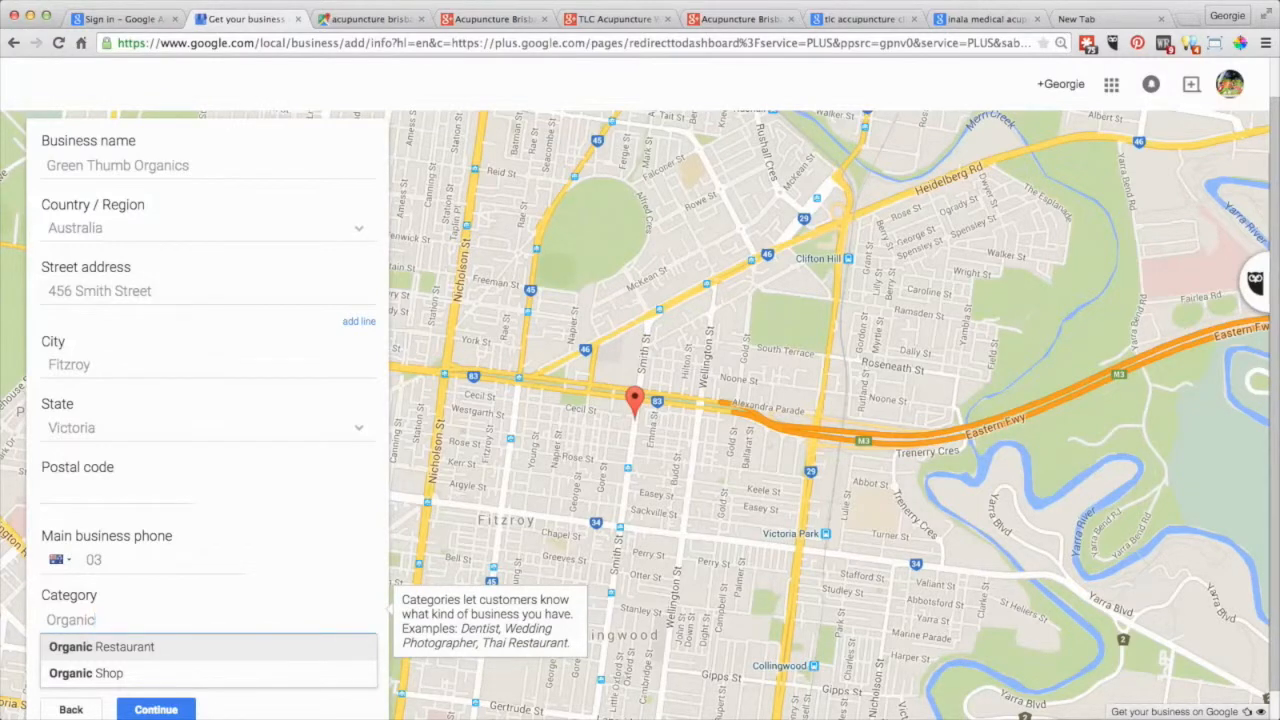
{"action": "key", "text": "BackSpace"}
{"action": "key", "text": "BackSpace"}
{"action": "key", "text": "BackSpace"}
{"action": "key", "text": "BackSpace"}
{"action": "key", "text": "BackSpace"}
{"action": "key", "text": "BackSpace"}
{"action": "key", "text": "BackSpace"}
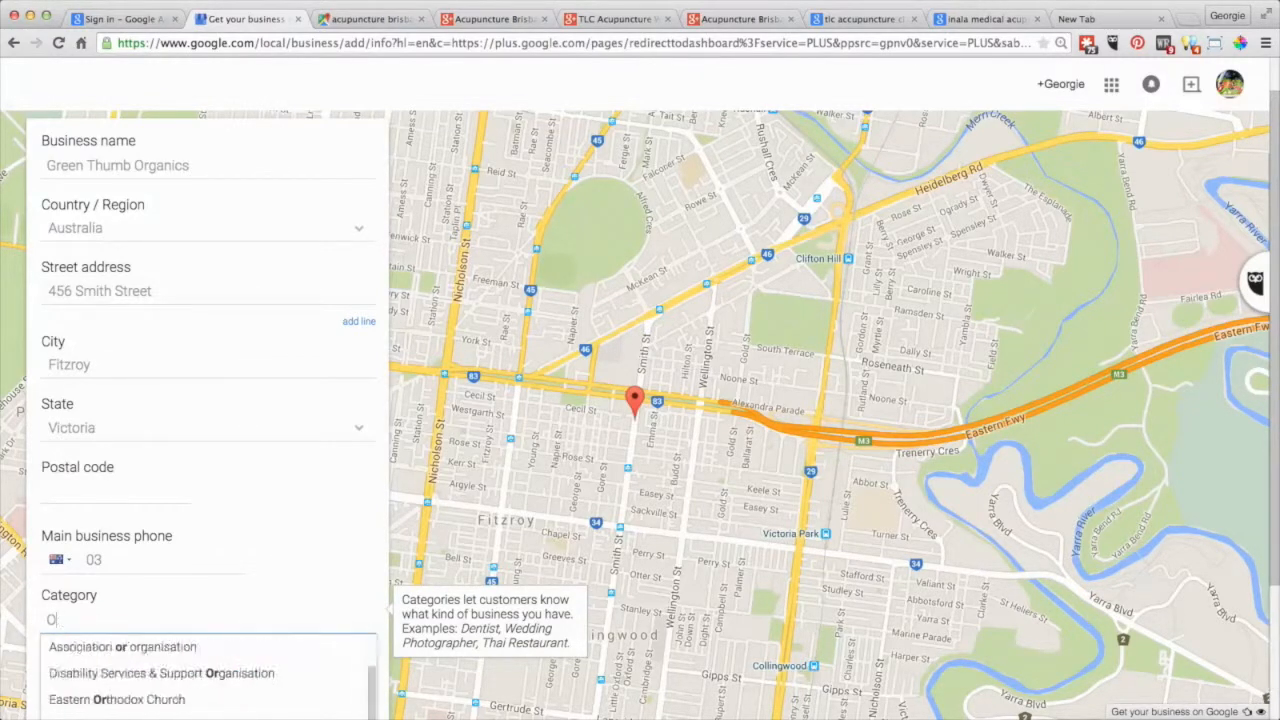
{"action": "type", "text": "Del"}
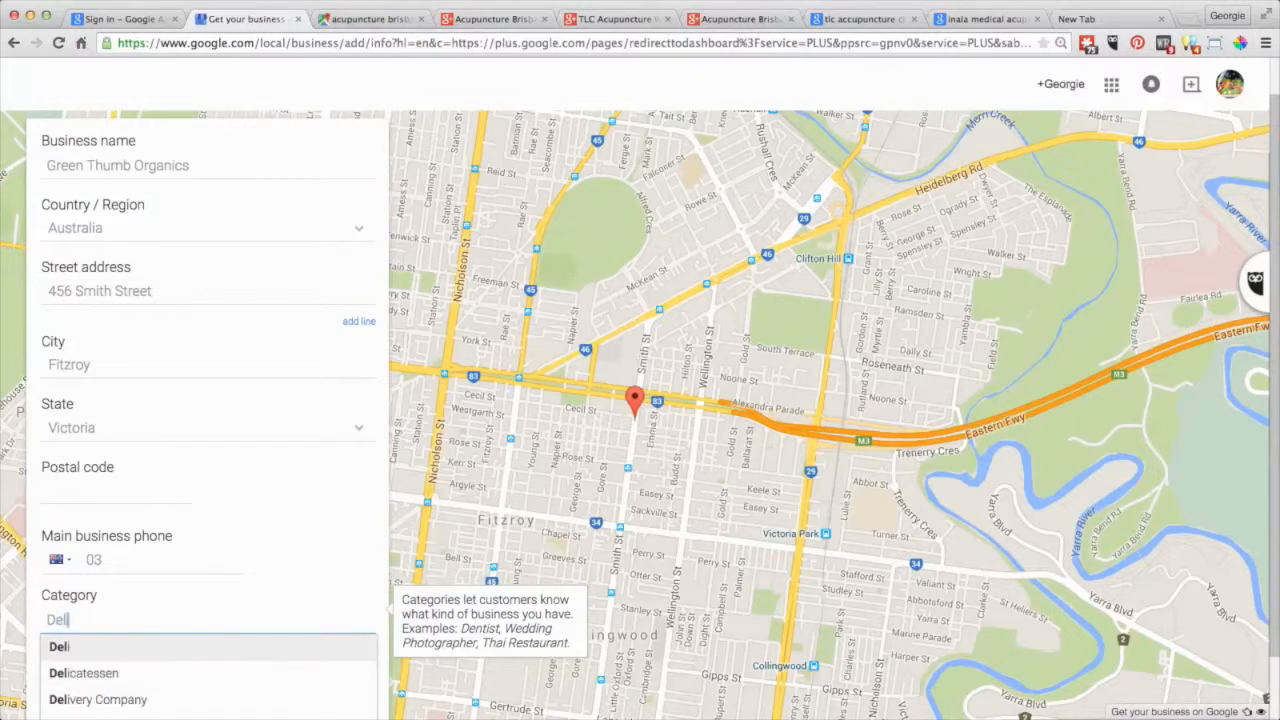
{"action": "type", "text": "ivery Company"}
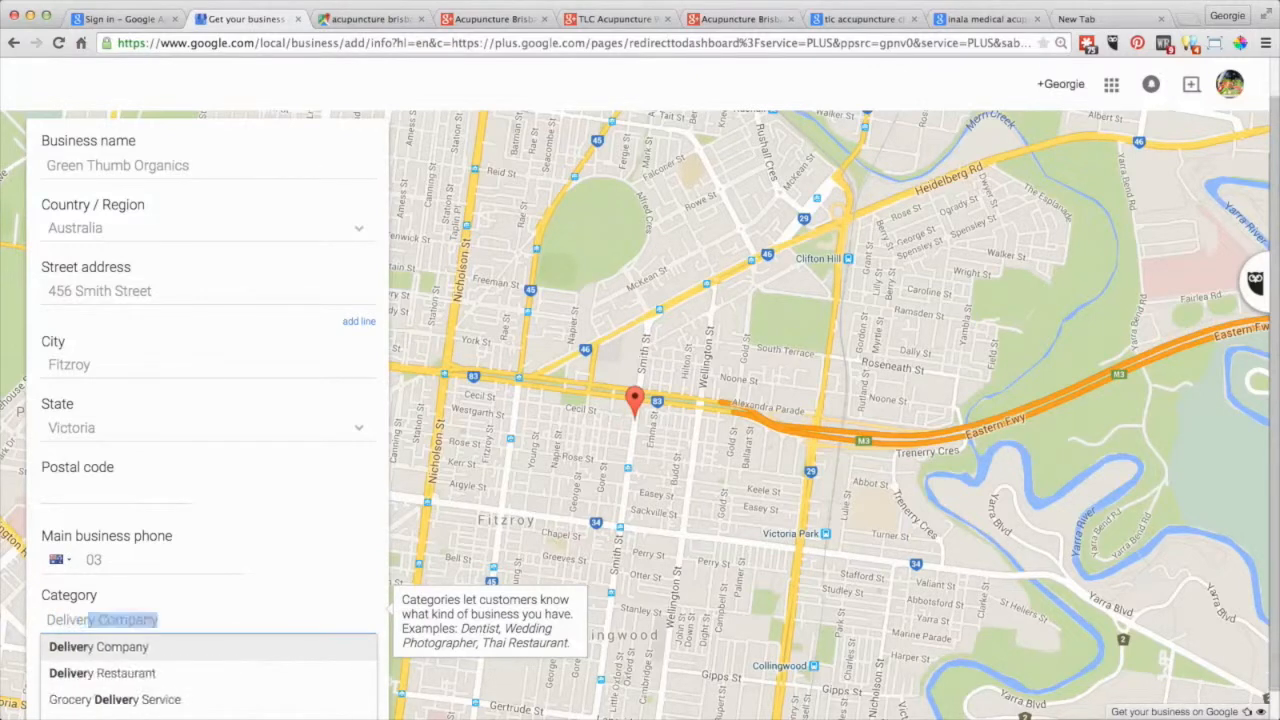
{"action": "scroll", "coordinate": [281, 565], "scroll_direction": "down", "scroll_amount": 1}
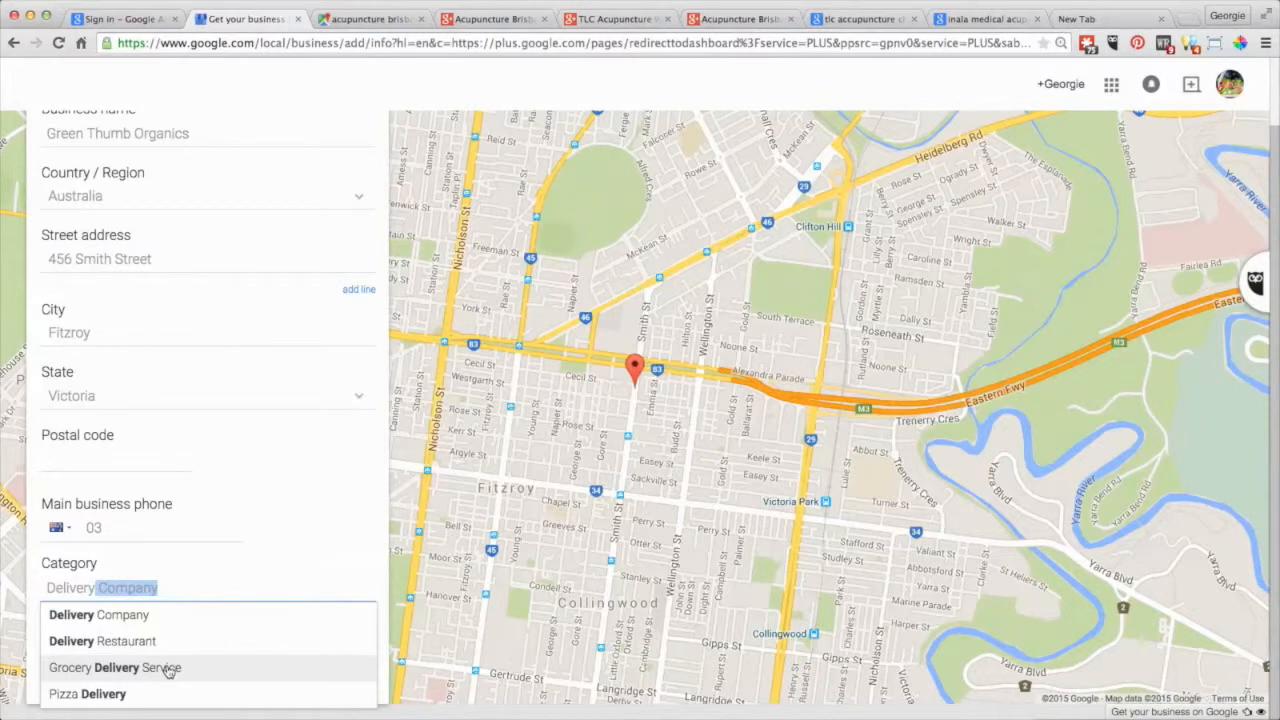
{"action": "left_click", "coordinate": [167, 671]}
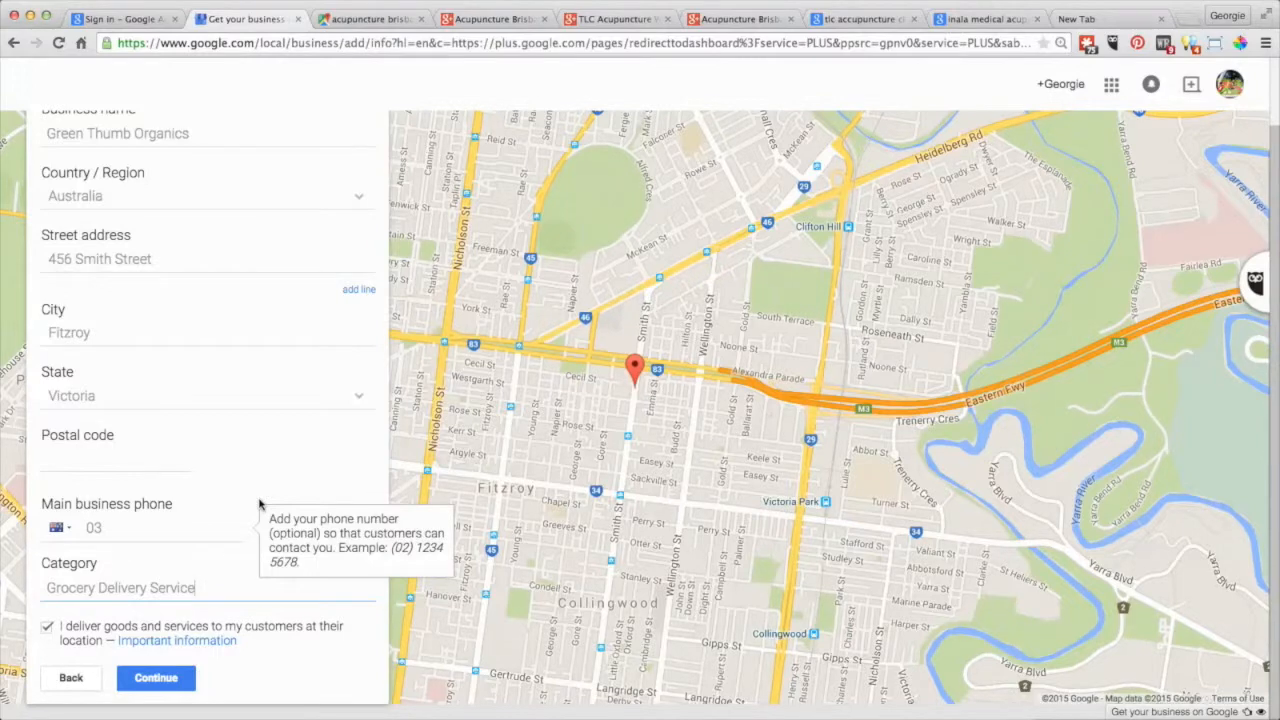
{"action": "scroll", "coordinate": [259, 503], "scroll_direction": "up", "scroll_amount": 3}
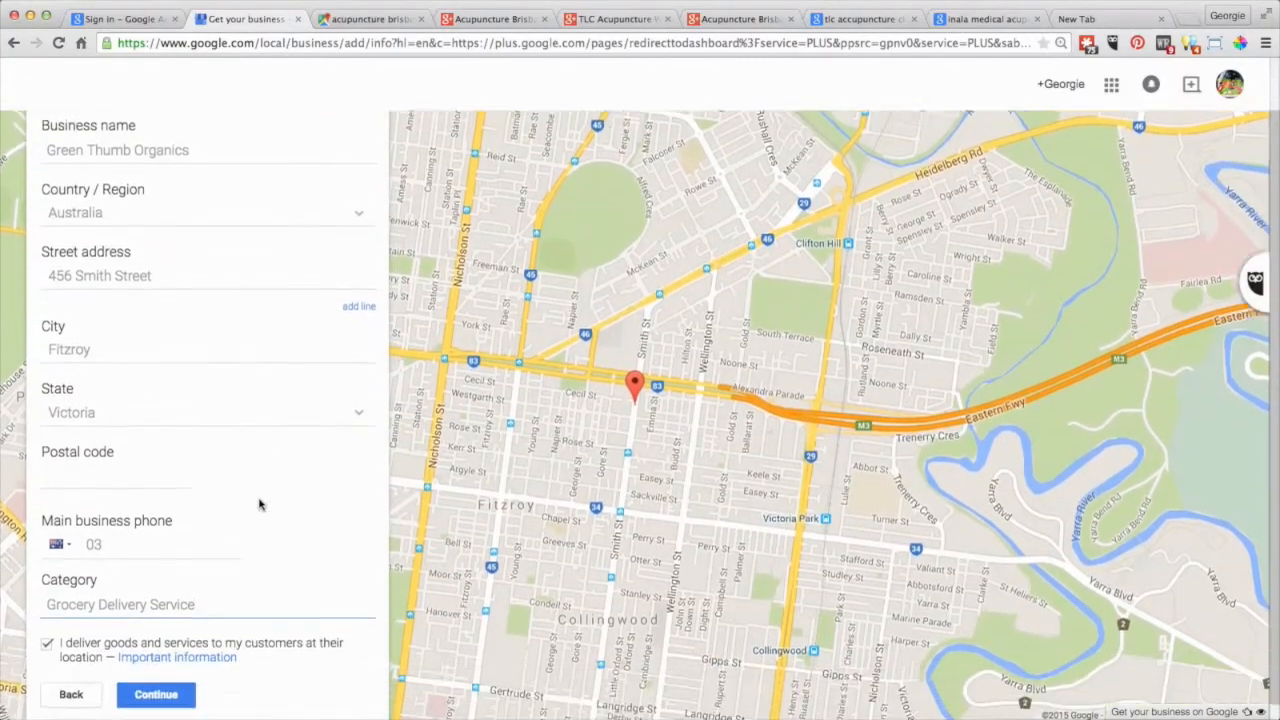
{"action": "scroll", "coordinate": [259, 503], "scroll_direction": "down", "scroll_amount": 2}
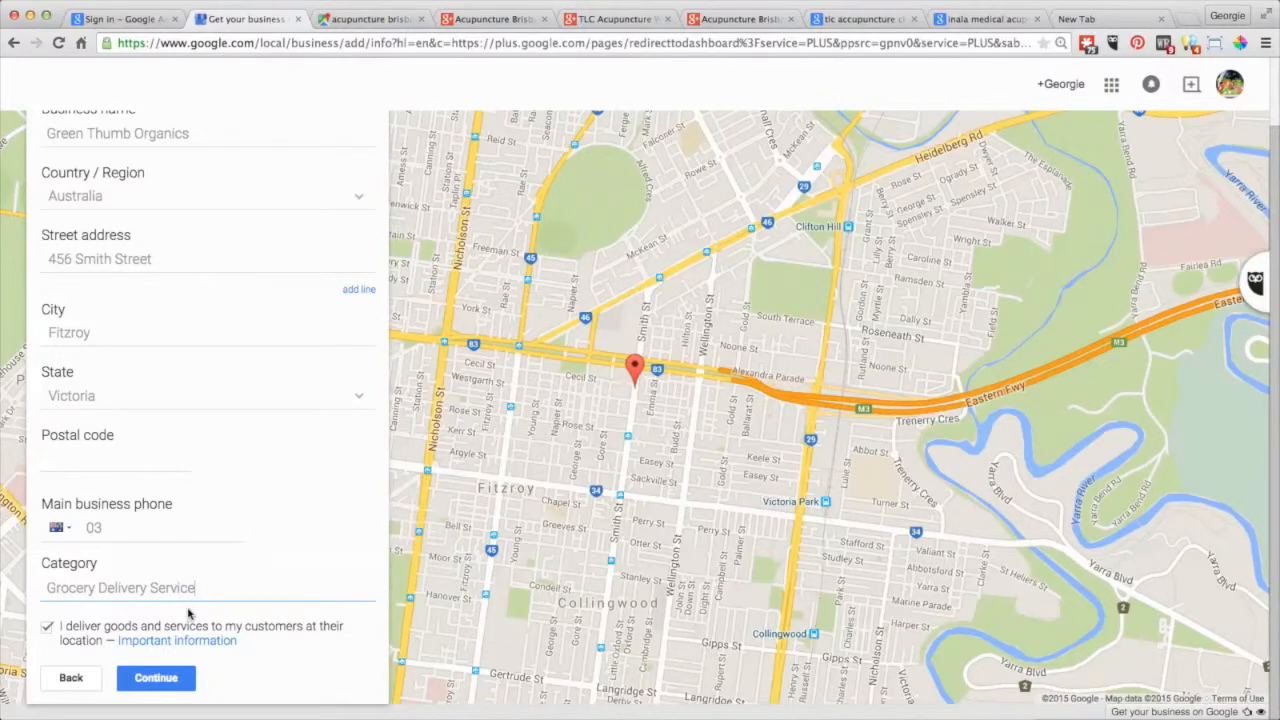
Enter postal code 3065, replace the 03 prefix with the full business phone number, and continue.
{"action": "left_click", "coordinate": [152, 678]}
{"action": "scroll", "coordinate": [240, 560], "scroll_direction": "down", "scroll_amount": 2}
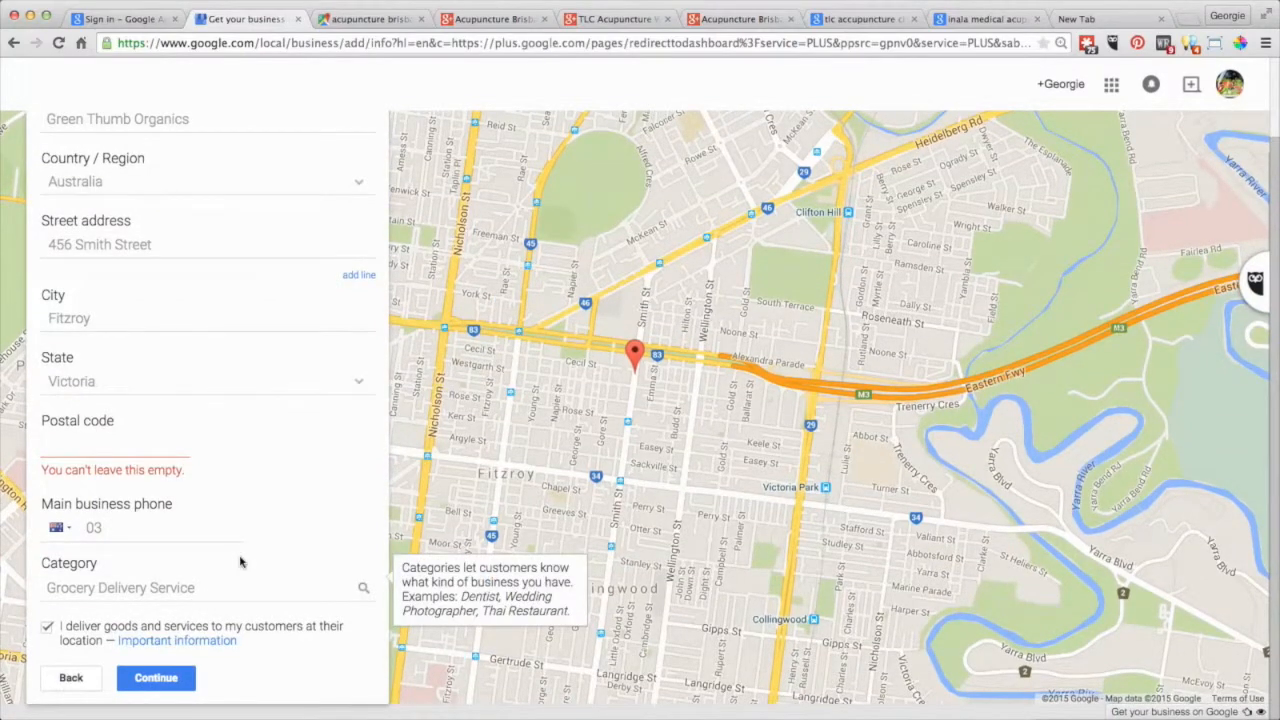
{"action": "left_click", "coordinate": [240, 562]}
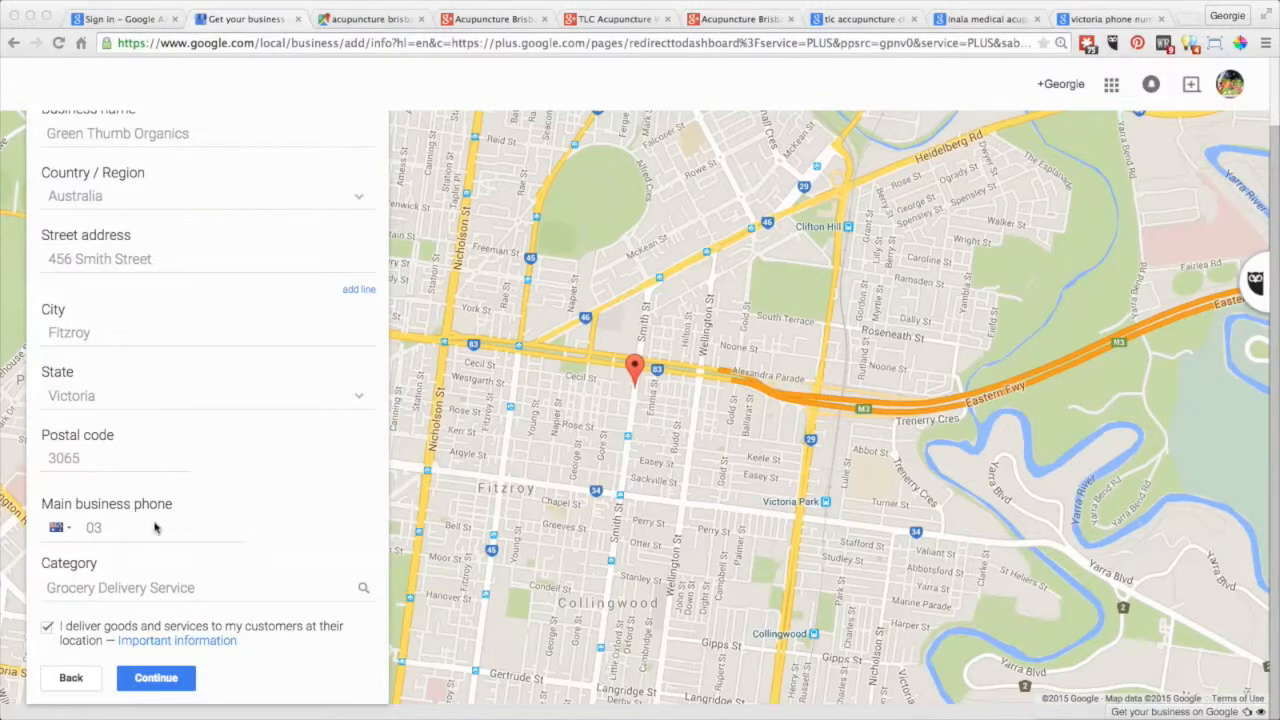
{"action": "left_click", "coordinate": [115, 523]}
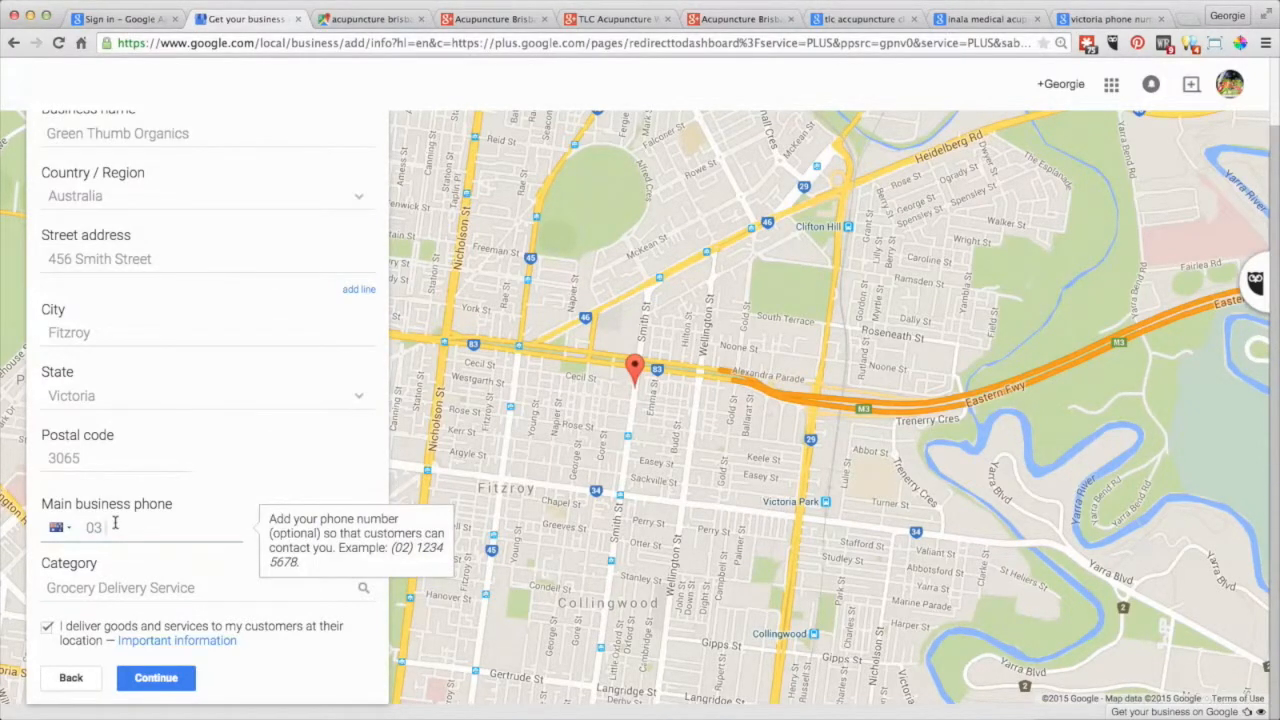
{"action": "key", "text": "BackSpace"}
{"action": "key", "text": "BackSpace"}
{"action": "left_click", "coordinate": [162, 680]}
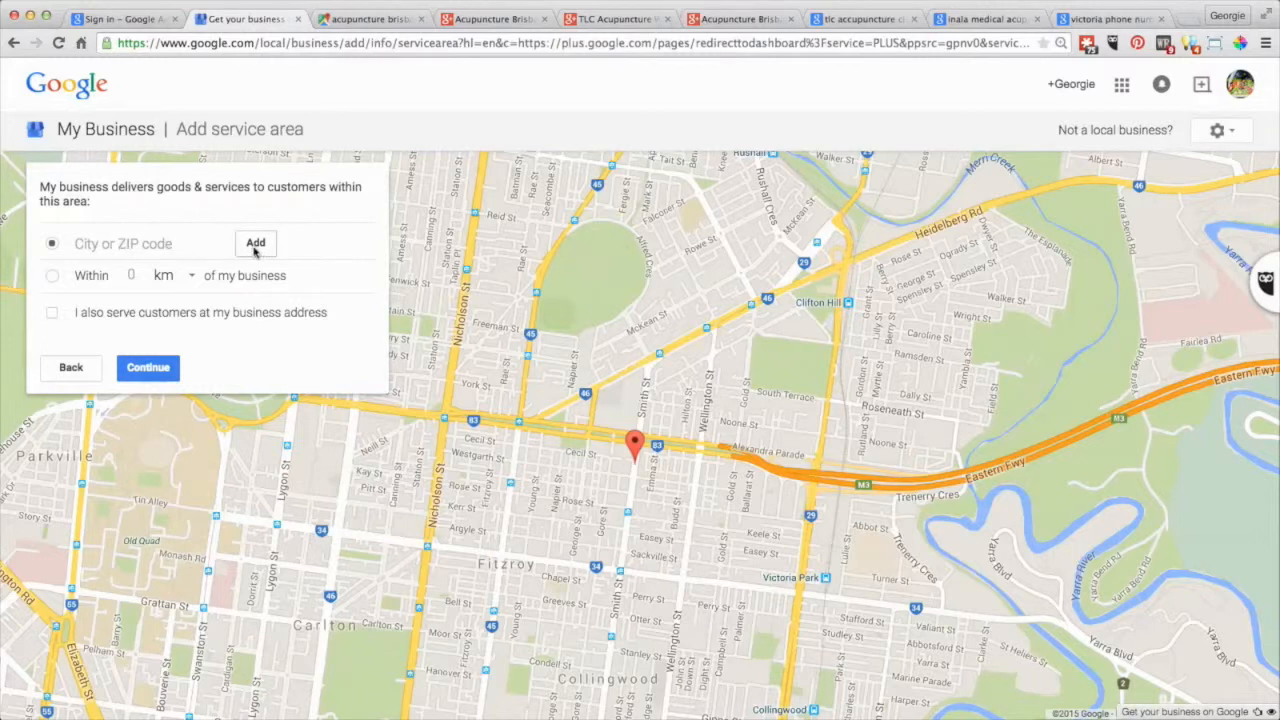
Set the service area to customers within 500 km and continue.
{"action": "left_click", "coordinate": [52, 277]}
{"action": "left_click", "coordinate": [189, 279]}
{"action": "left_click", "coordinate": [188, 281]}
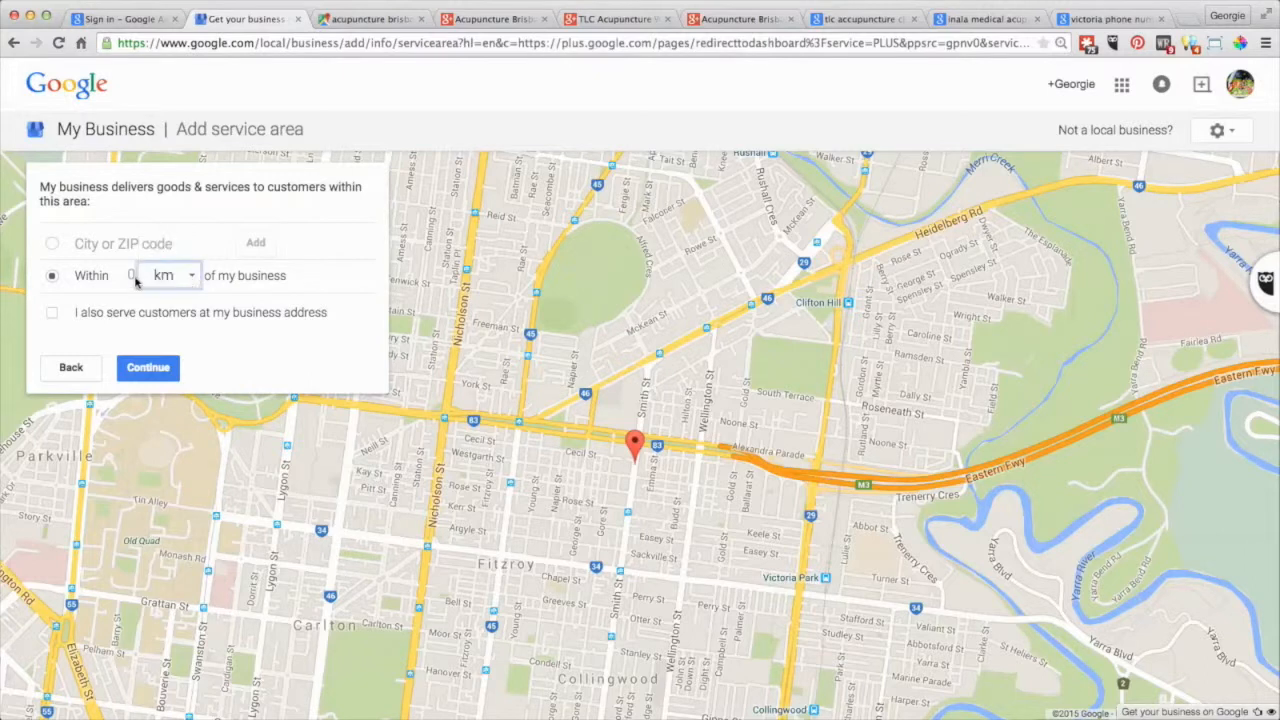
{"action": "left_click", "coordinate": [130, 275]}
{"action": "type", "text": "500"}
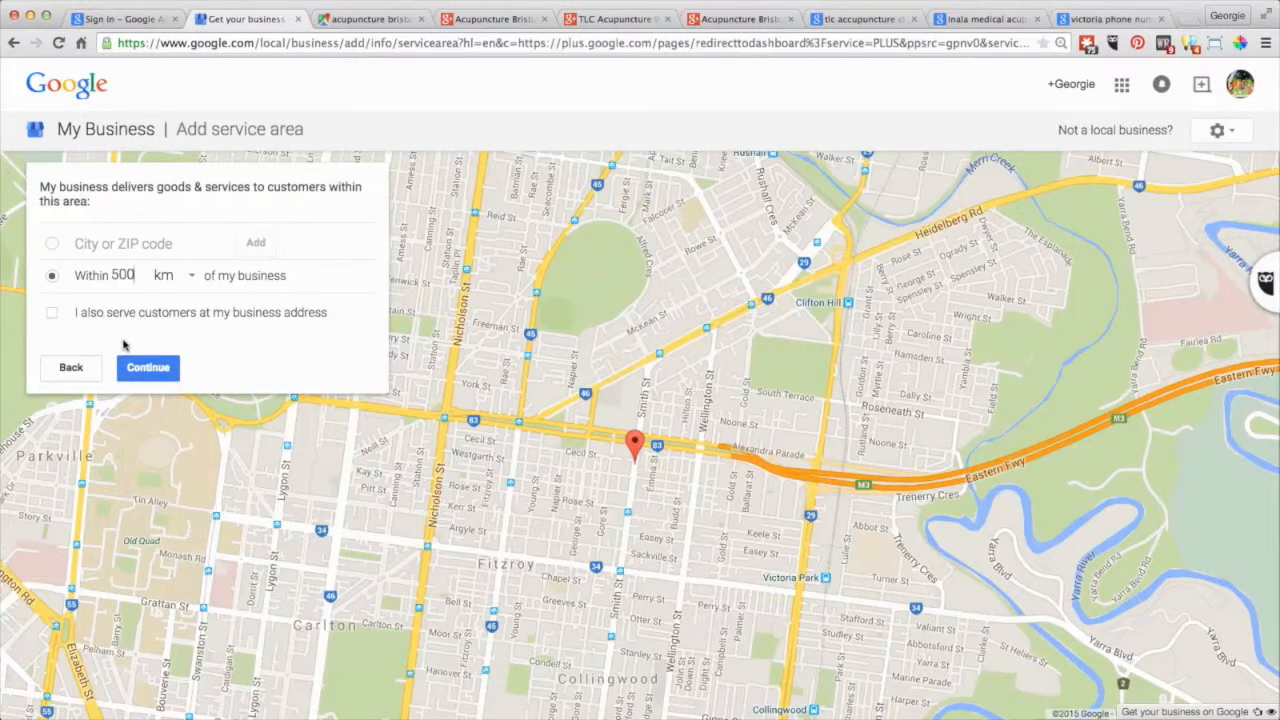
{"action": "left_click", "coordinate": [146, 372]}
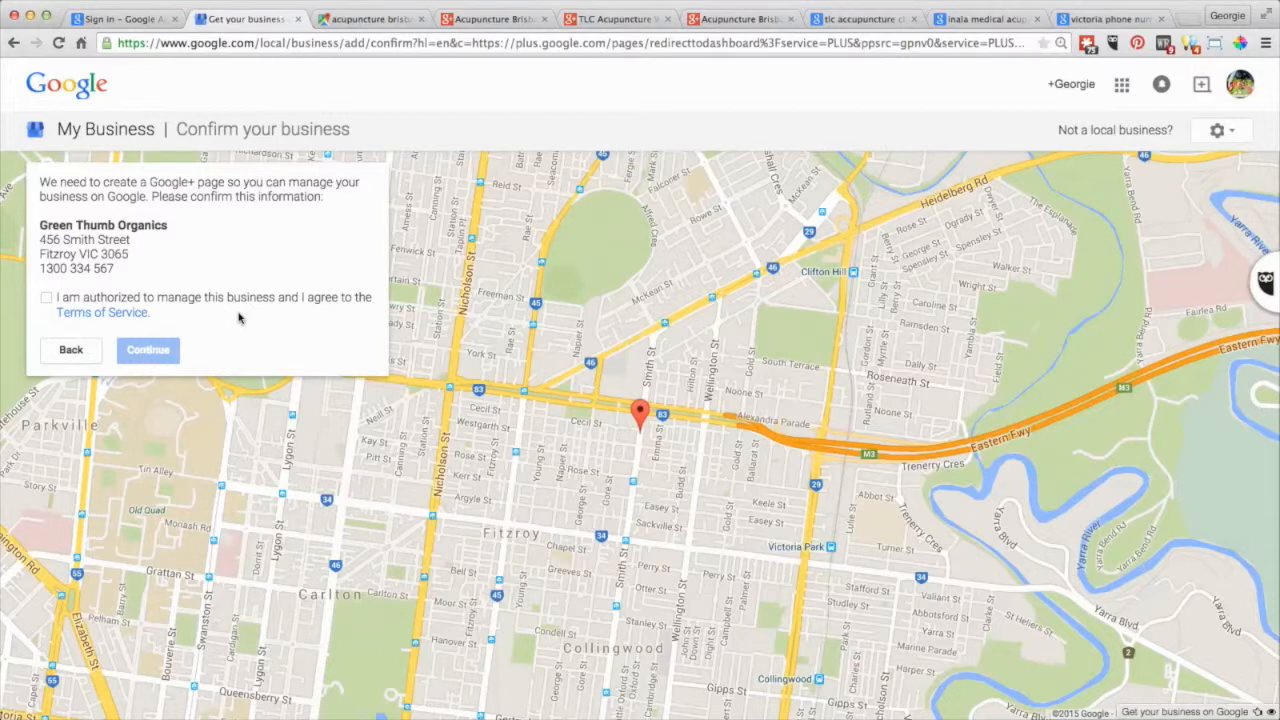
Accept the terms of service and confirm the Green Thumb Organics details.
{"action": "left_click", "coordinate": [47, 298]}
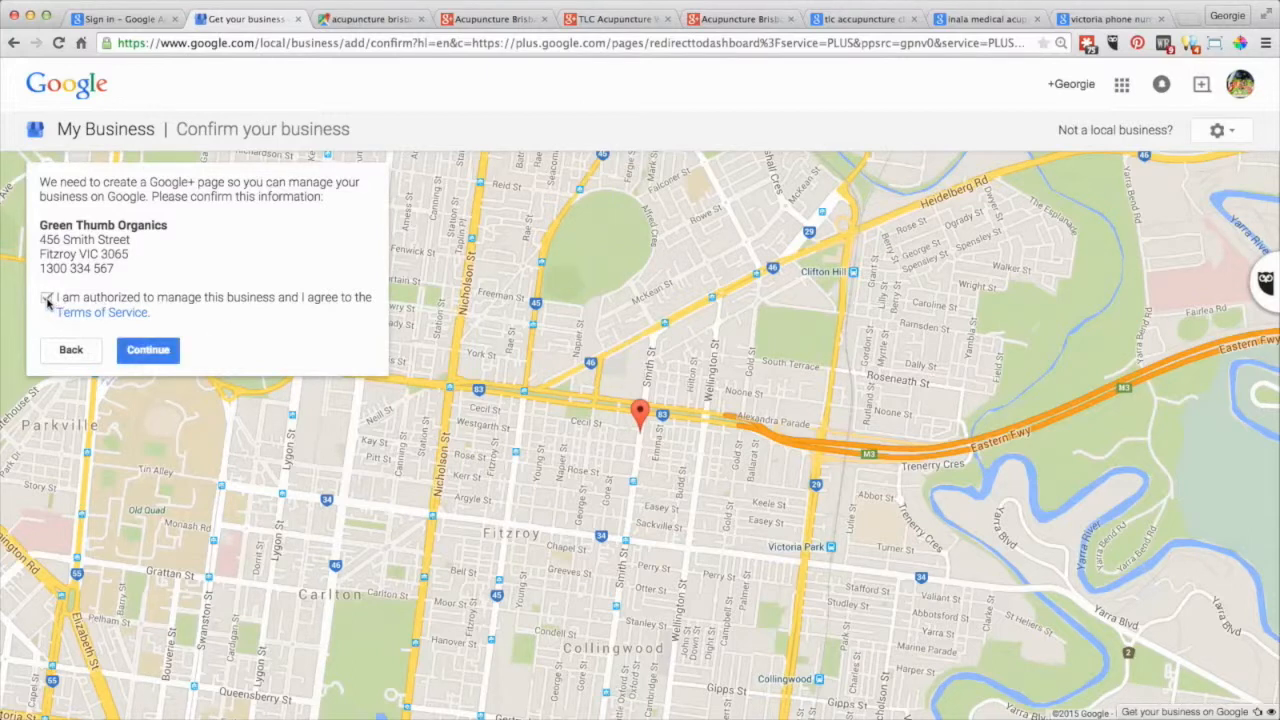
{"action": "left_click", "coordinate": [146, 350]}
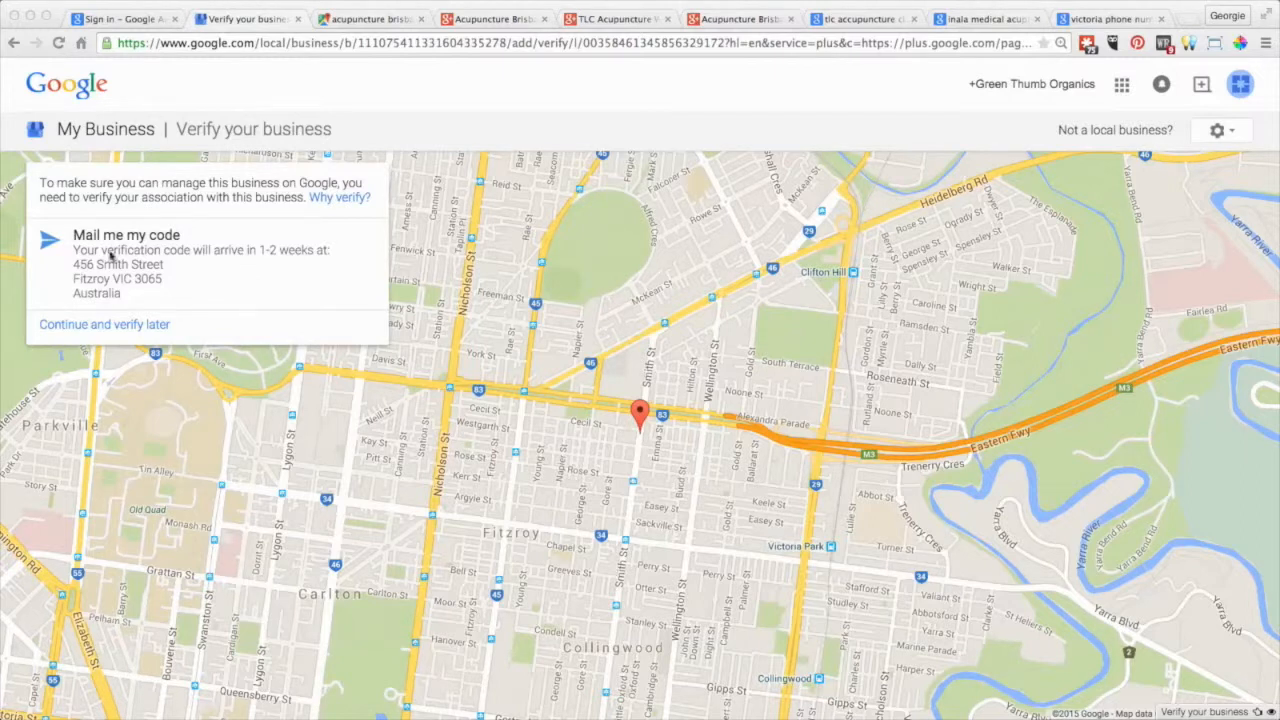
Choose to verify later and skip the Welcome to Google My Business tour.
{"action": "left_click", "coordinate": [87, 327]}
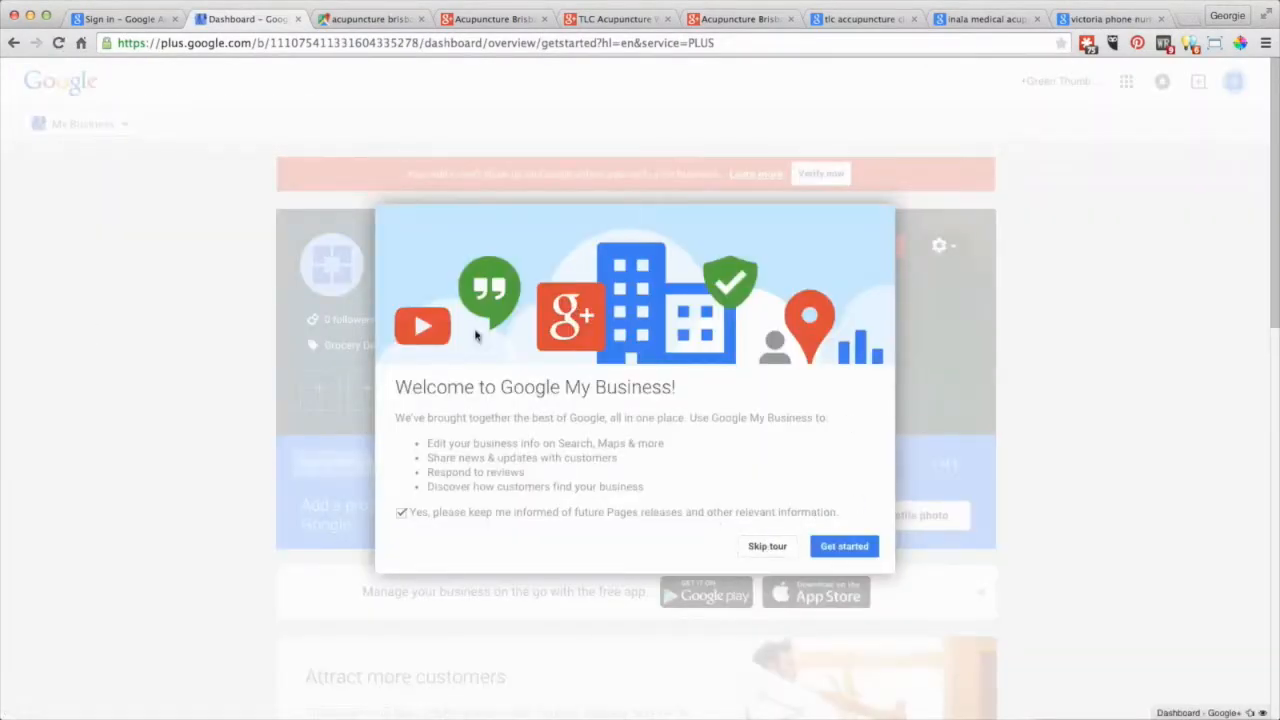
{"action": "left_click", "coordinate": [767, 548]}
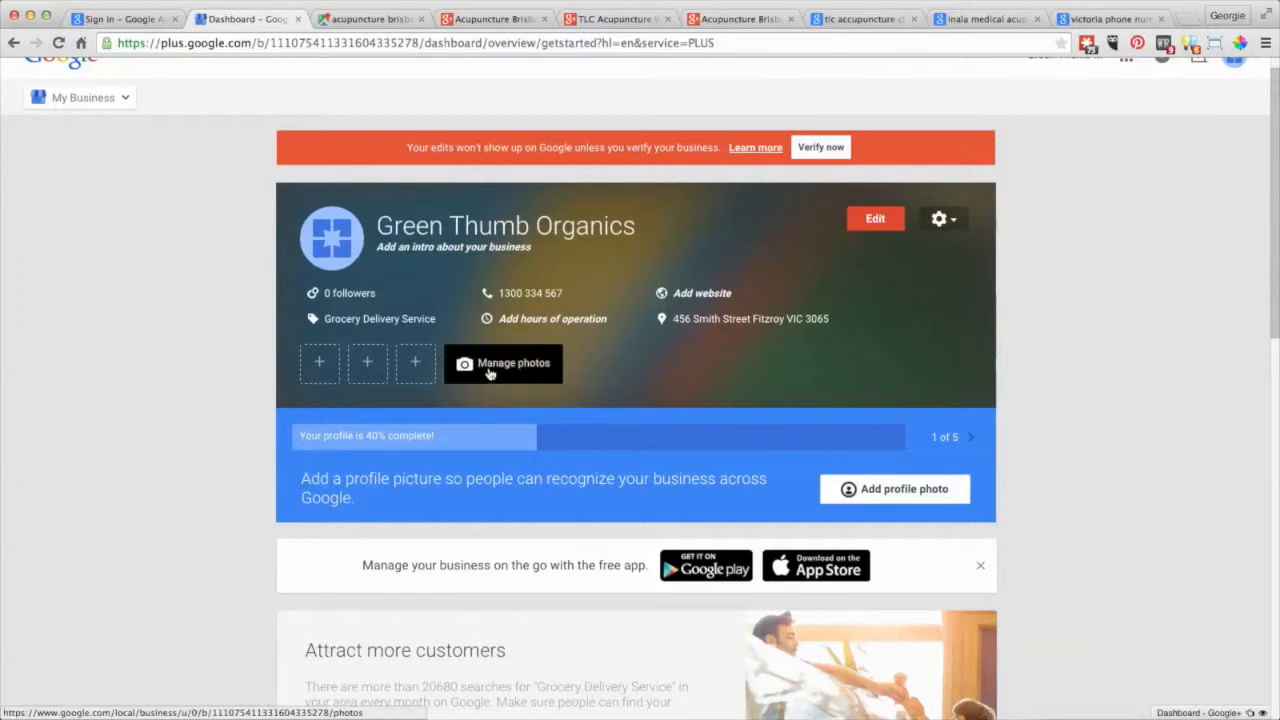
Open Business Info from the dashboard card and scroll through its address, category and hours fields.
{"action": "left_click", "coordinate": [876, 221]}
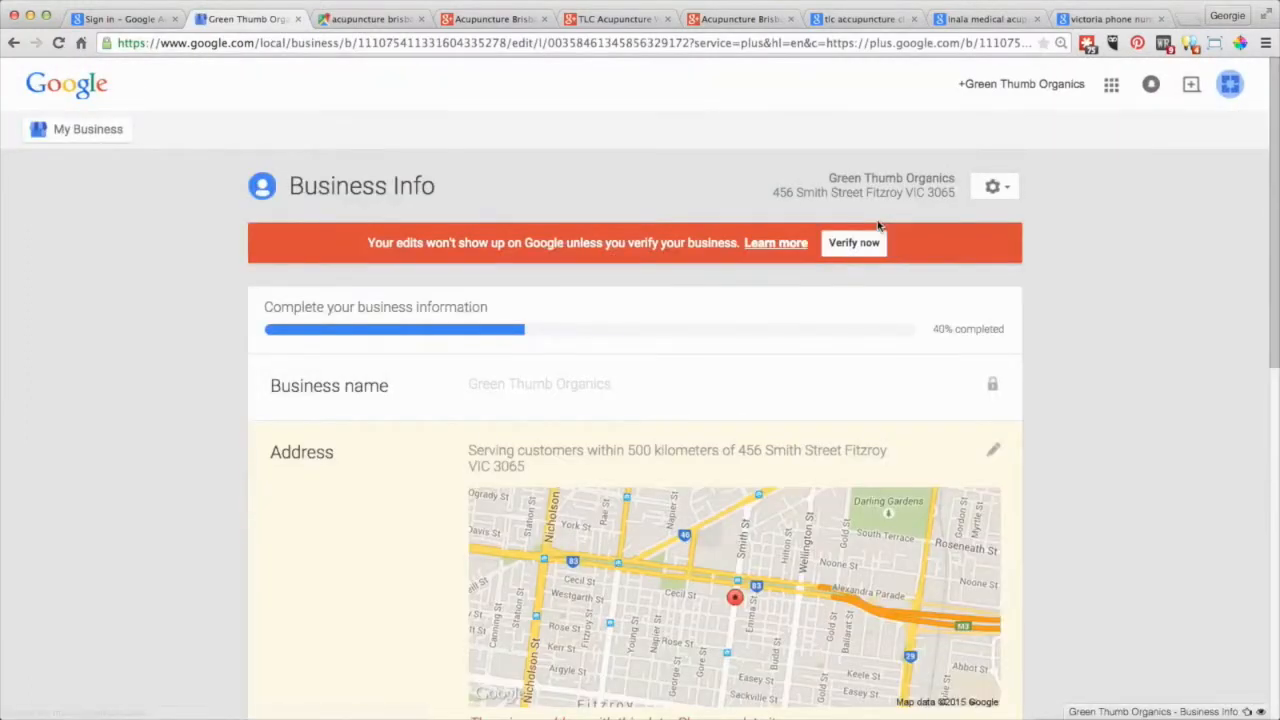
{"action": "scroll", "coordinate": [1065, 366], "scroll_direction": "down", "scroll_amount": 3}
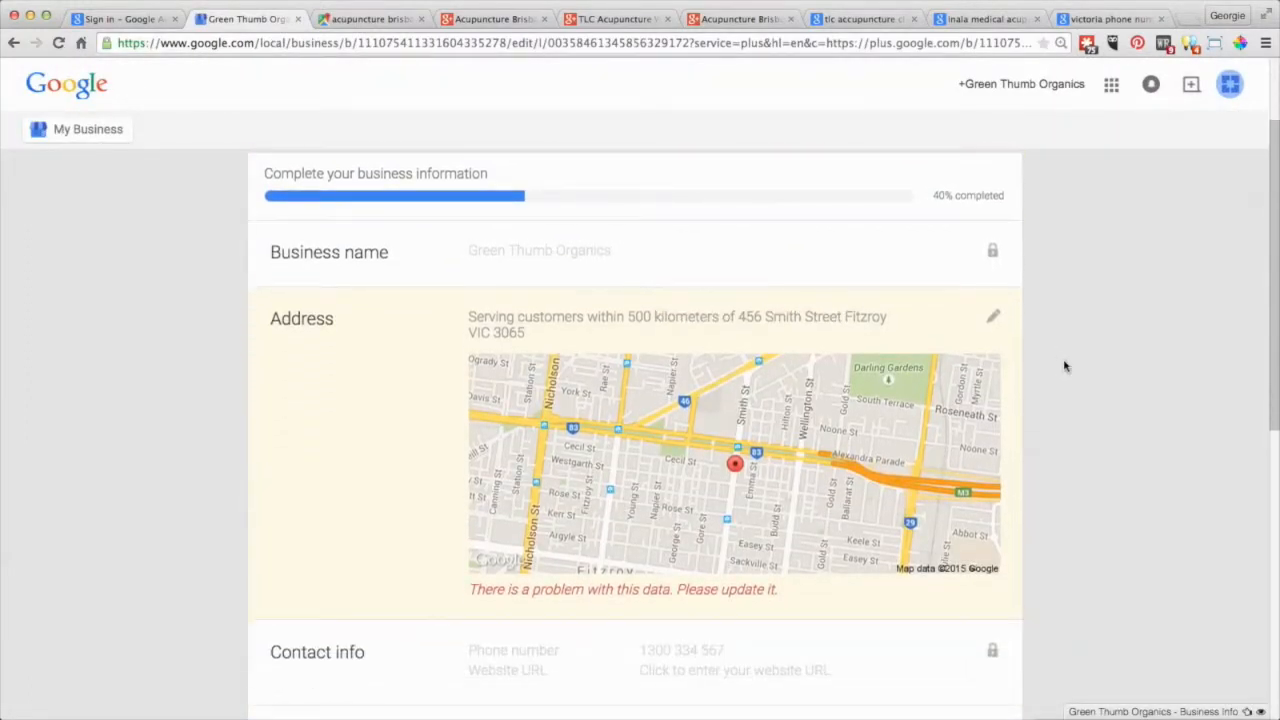
{"action": "scroll", "coordinate": [1065, 366], "scroll_direction": "down", "scroll_amount": 1}
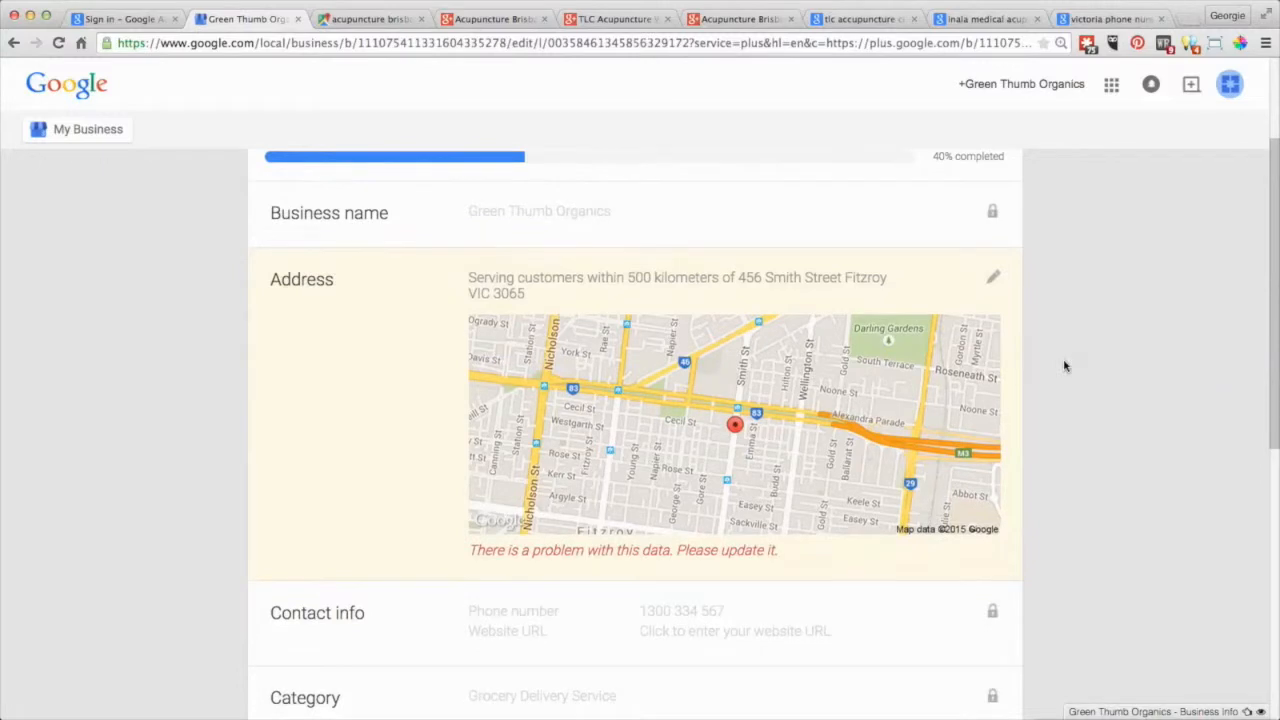
{"action": "scroll", "coordinate": [1065, 366], "scroll_direction": "down", "scroll_amount": 5}
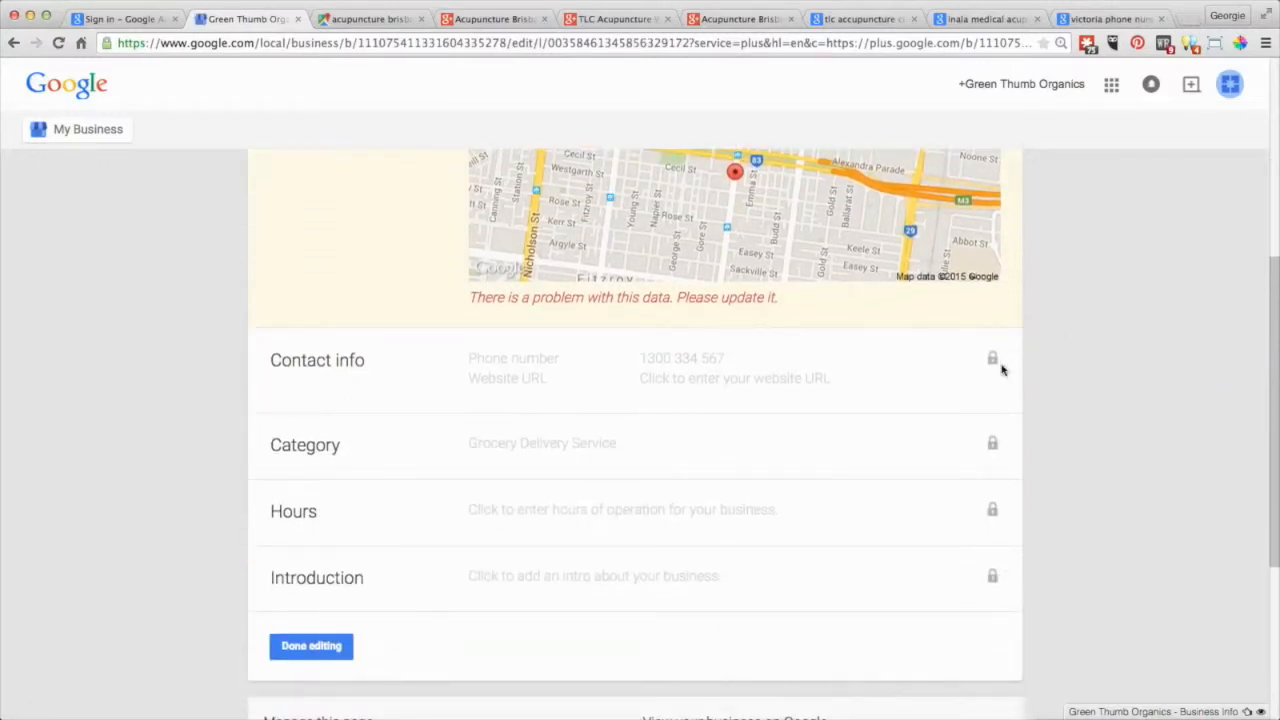
{"action": "scroll", "coordinate": [1052, 389], "scroll_direction": "up", "scroll_amount": 4}
{"action": "scroll", "coordinate": [1052, 389], "scroll_direction": "up", "scroll_amount": 1}
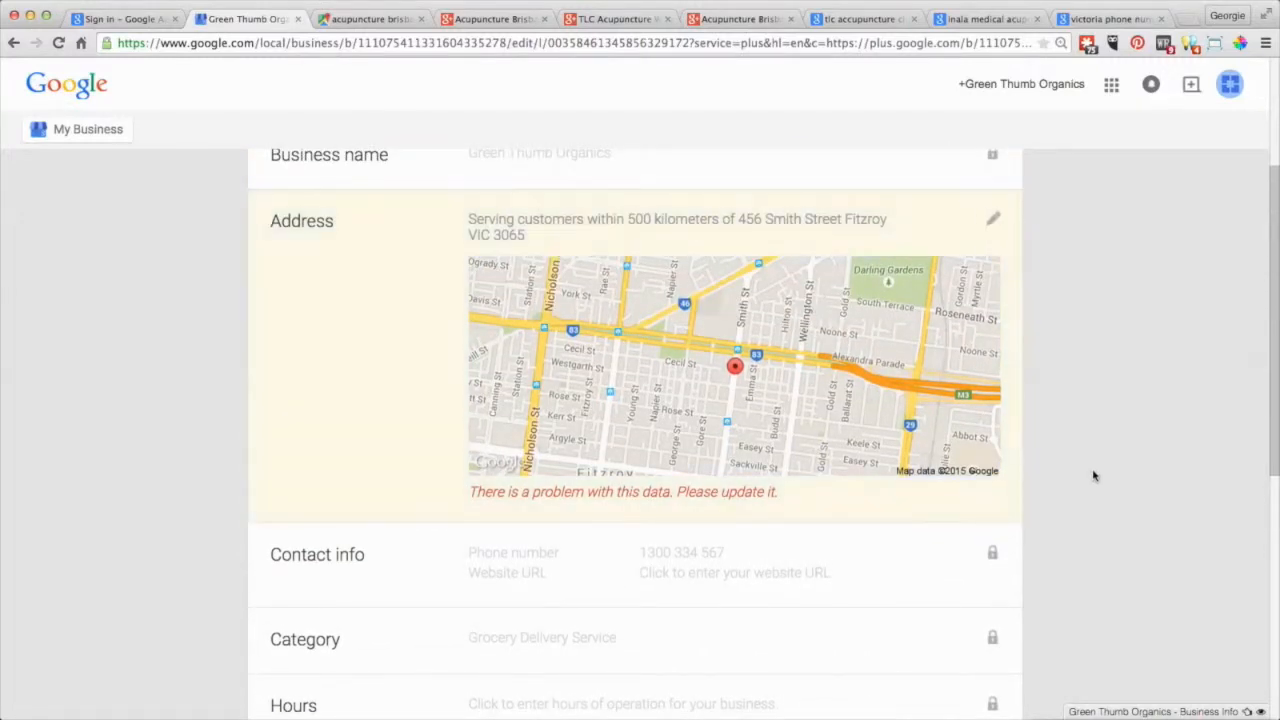
{"action": "scroll", "coordinate": [1094, 474], "scroll_direction": "down", "scroll_amount": 4}
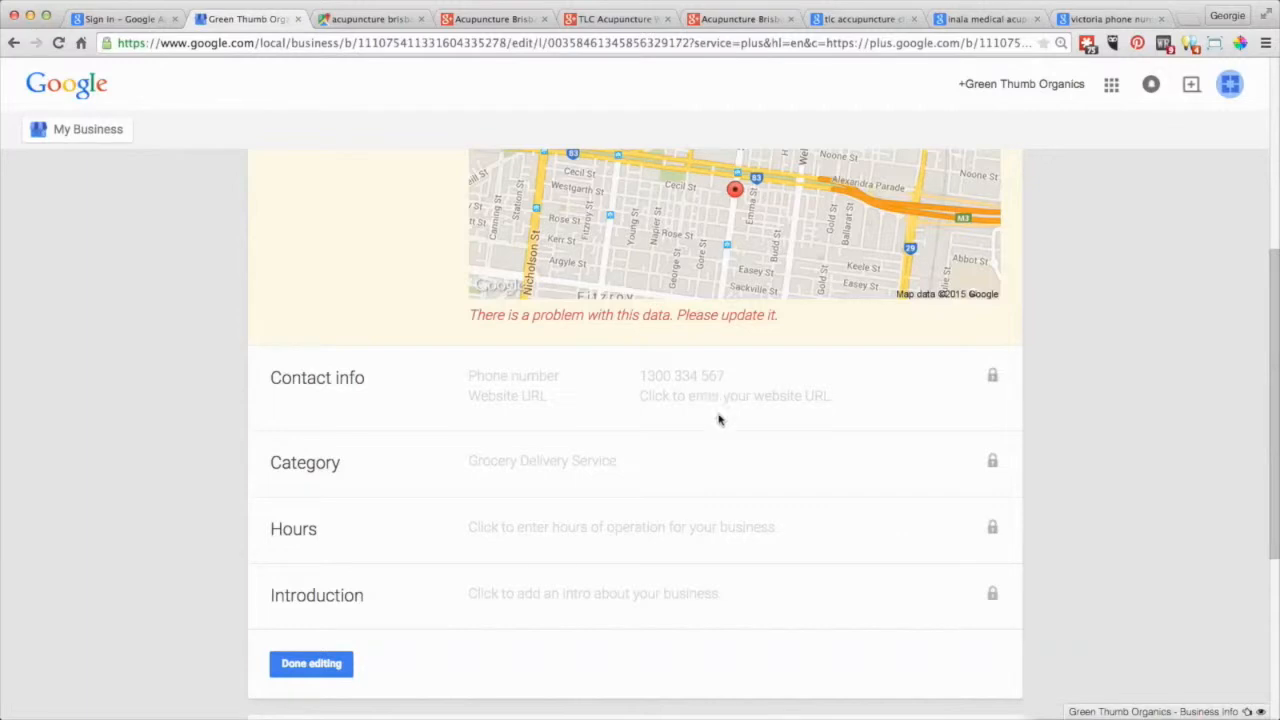
{"action": "scroll", "coordinate": [754, 531], "scroll_direction": "down", "scroll_amount": 2}
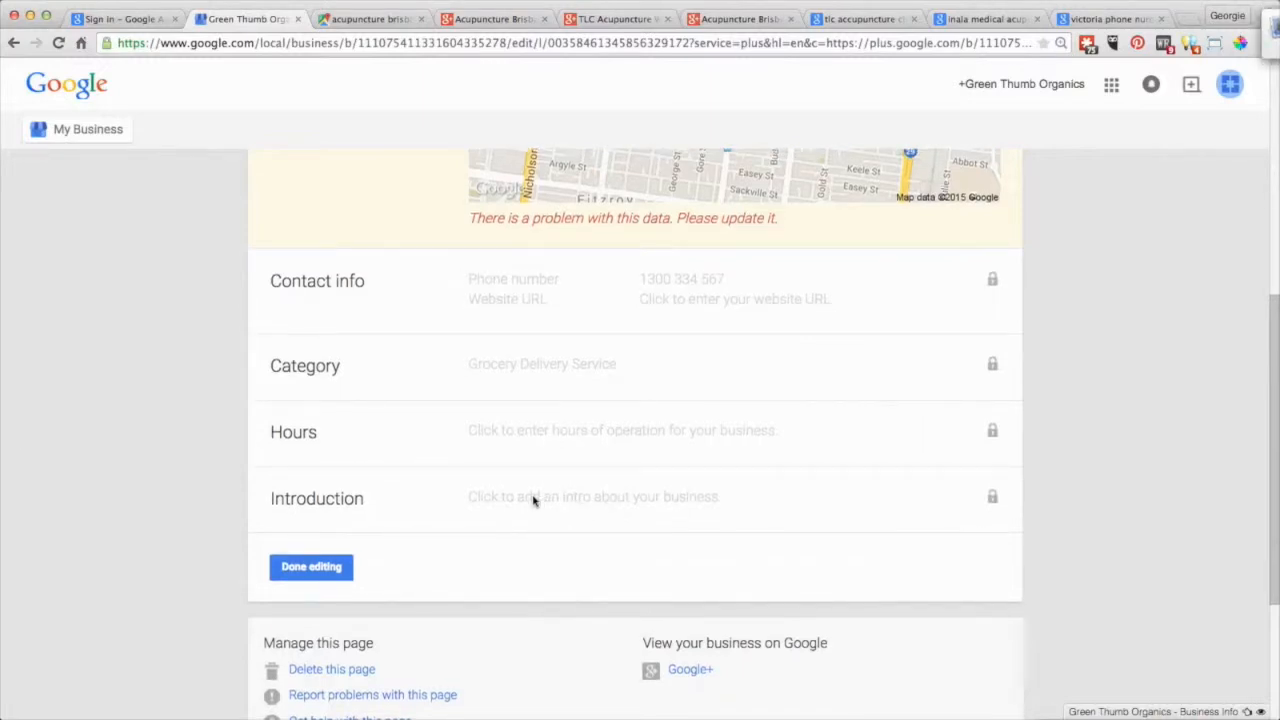
Switch to managing The Organic Advocate page from the All Pages list.
{"action": "left_click", "coordinate": [75, 131]}
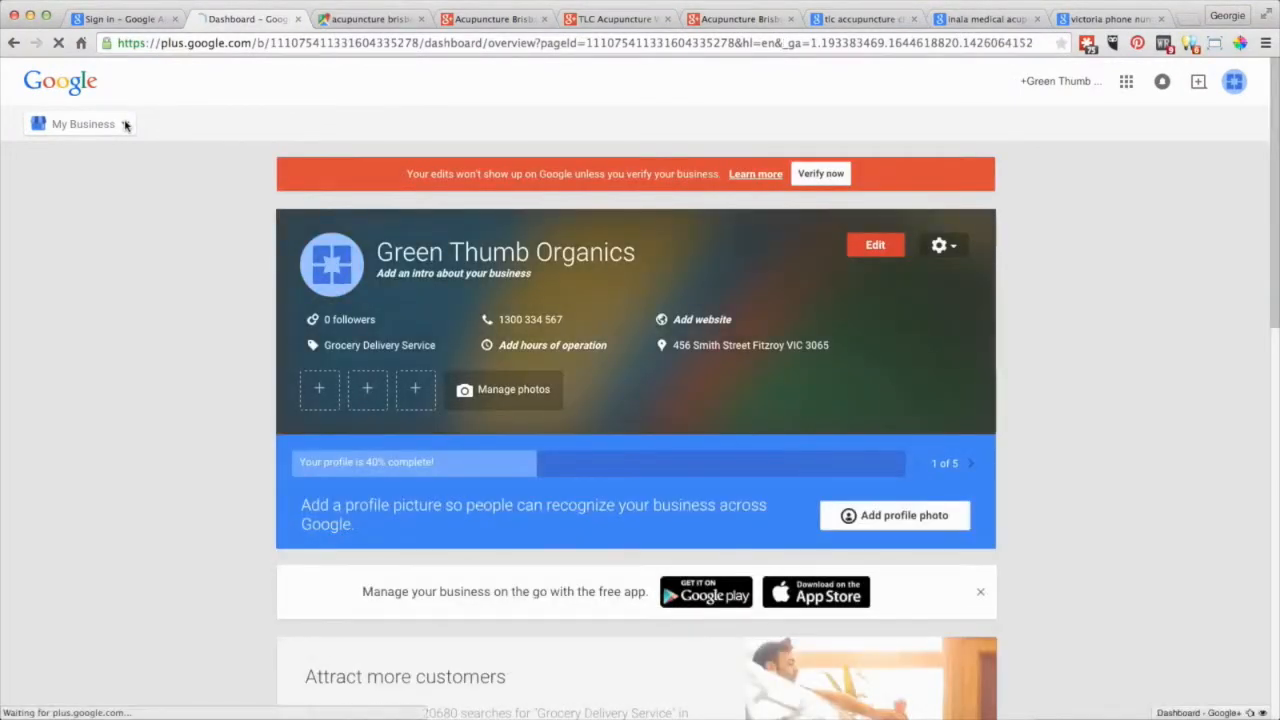
{"action": "left_click", "coordinate": [125, 124]}
{"action": "left_click", "coordinate": [70, 470]}
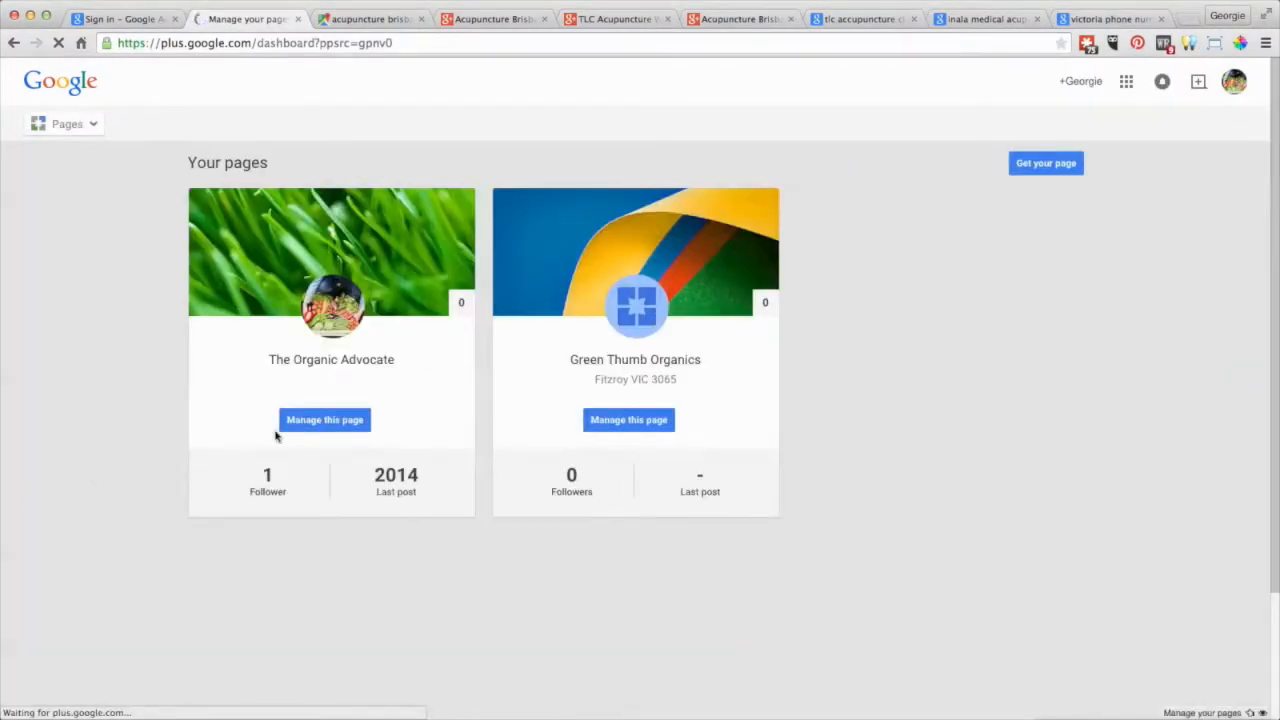
{"action": "left_click", "coordinate": [318, 424]}
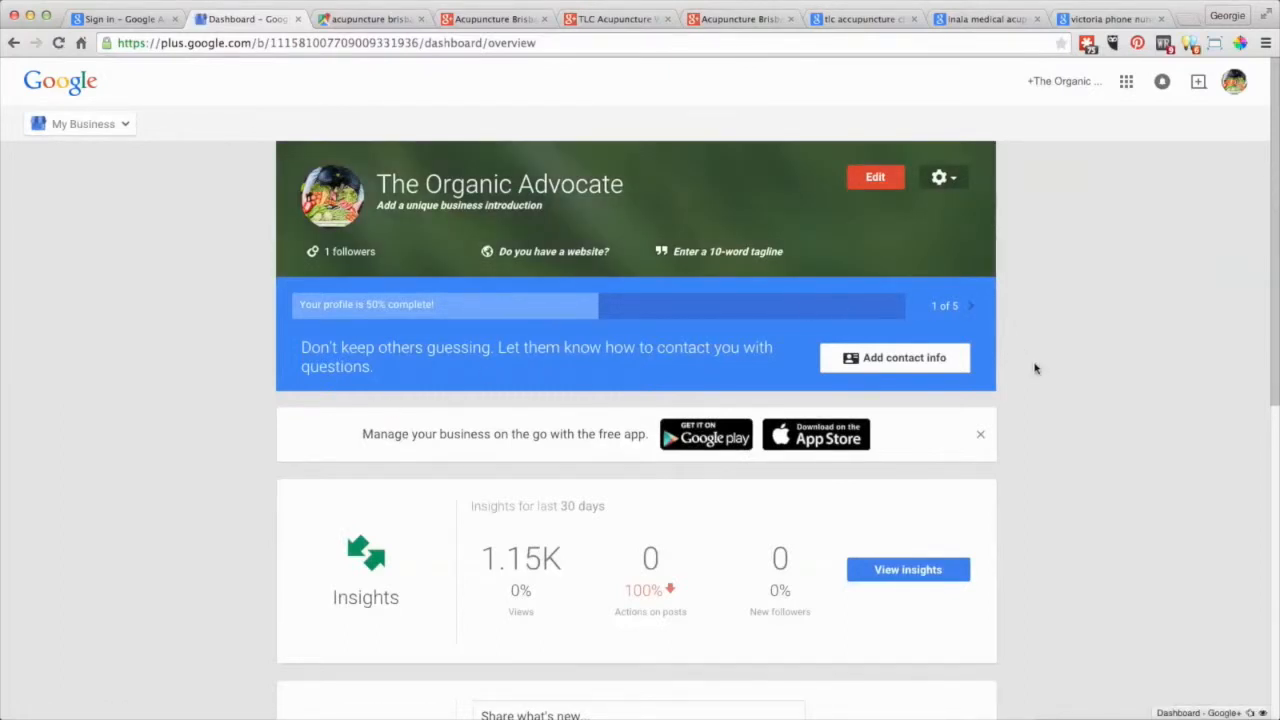
View The Organic Advocate's About page.
{"action": "left_click", "coordinate": [876, 178]}
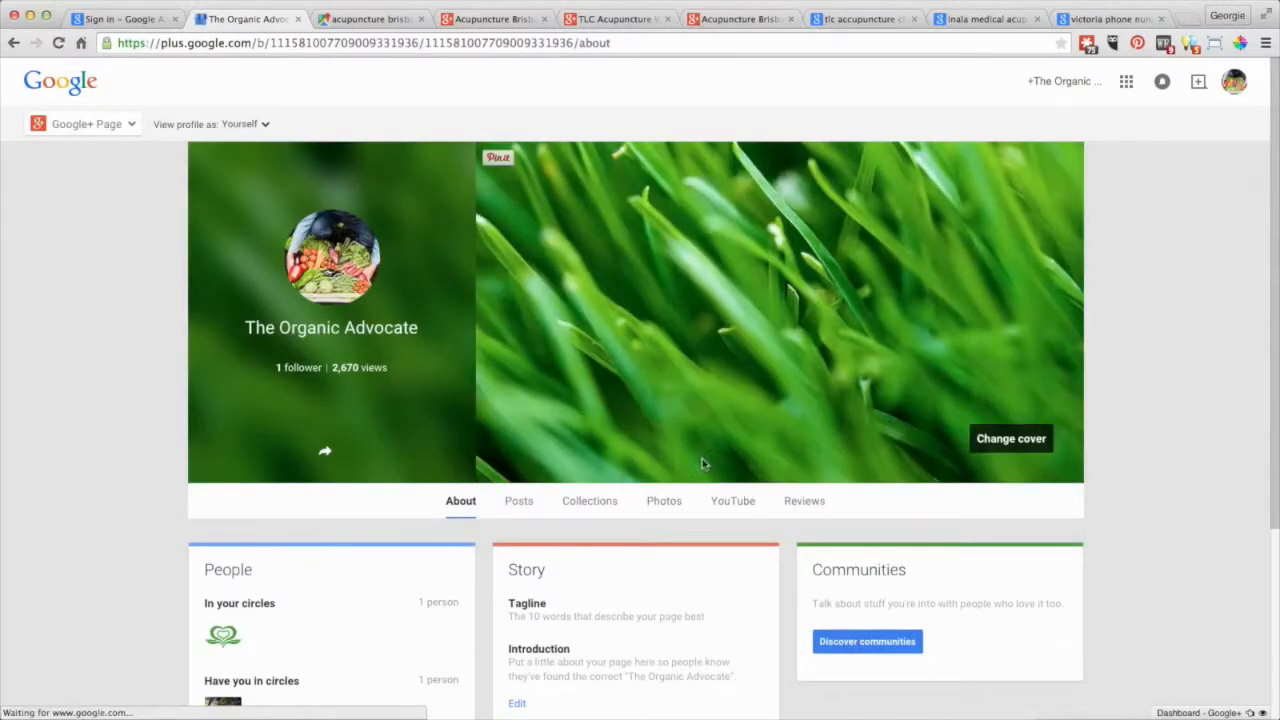
{"action": "scroll", "coordinate": [606, 500], "scroll_direction": "down", "scroll_amount": 5}
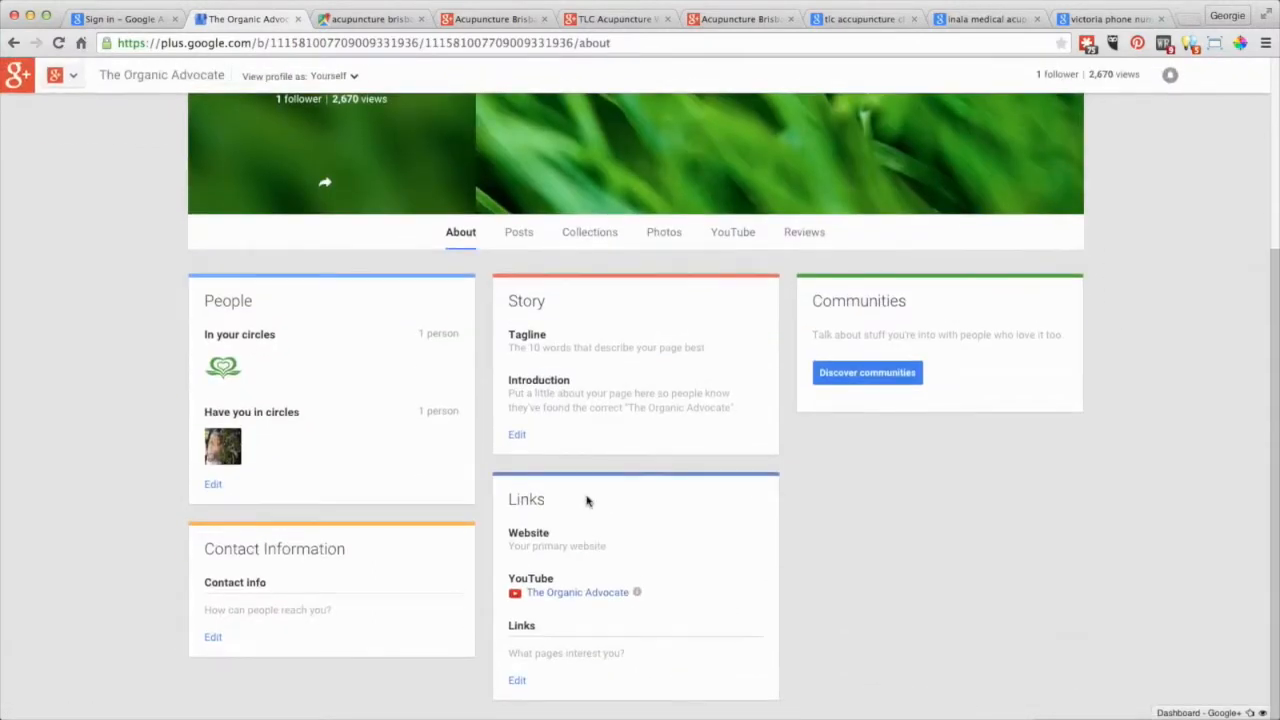
{"action": "scroll", "coordinate": [407, 572], "scroll_direction": "up", "scroll_amount": 4}
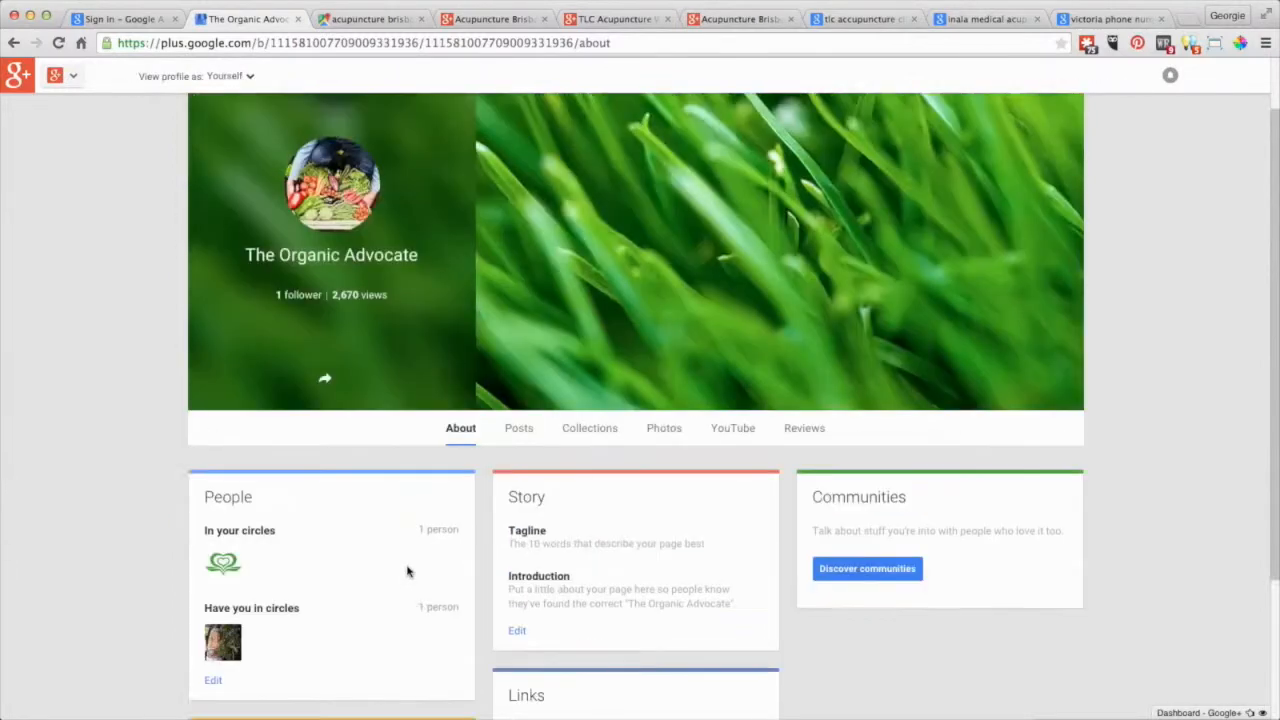
{"action": "scroll", "coordinate": [407, 572], "scroll_direction": "up", "scroll_amount": 2}
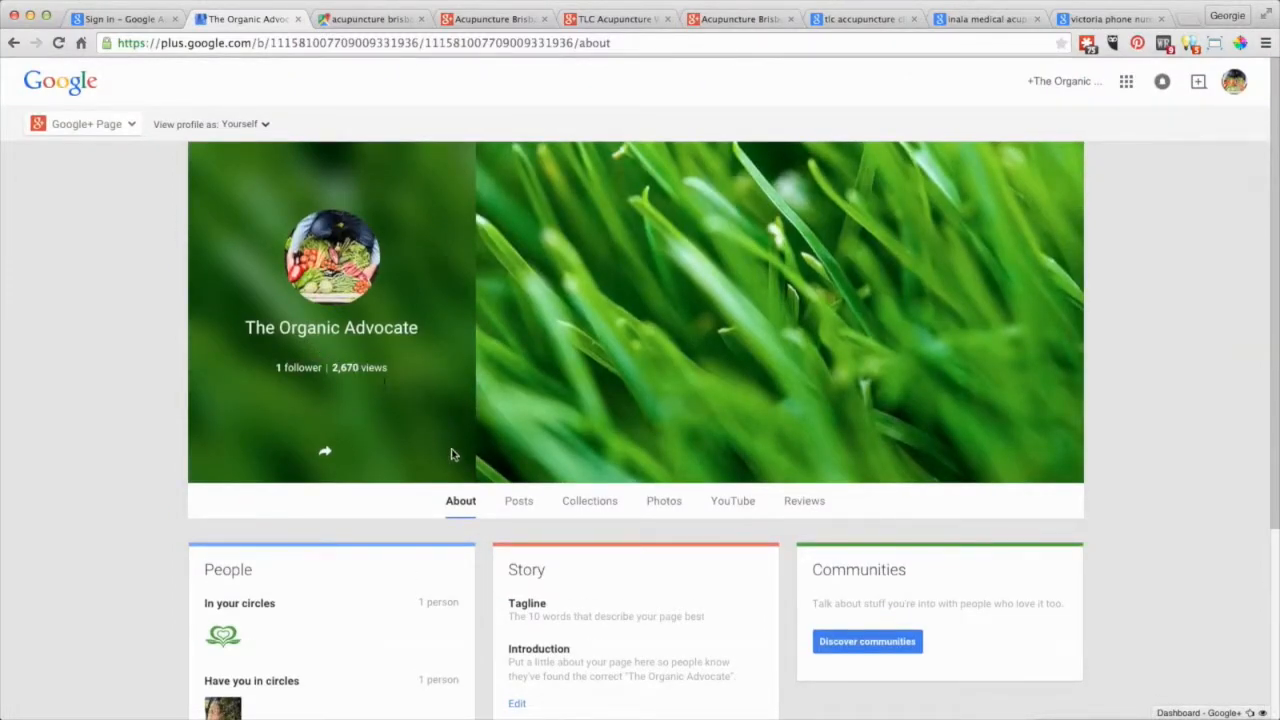
{"action": "scroll", "coordinate": [455, 461], "scroll_direction": "down", "scroll_amount": 5}
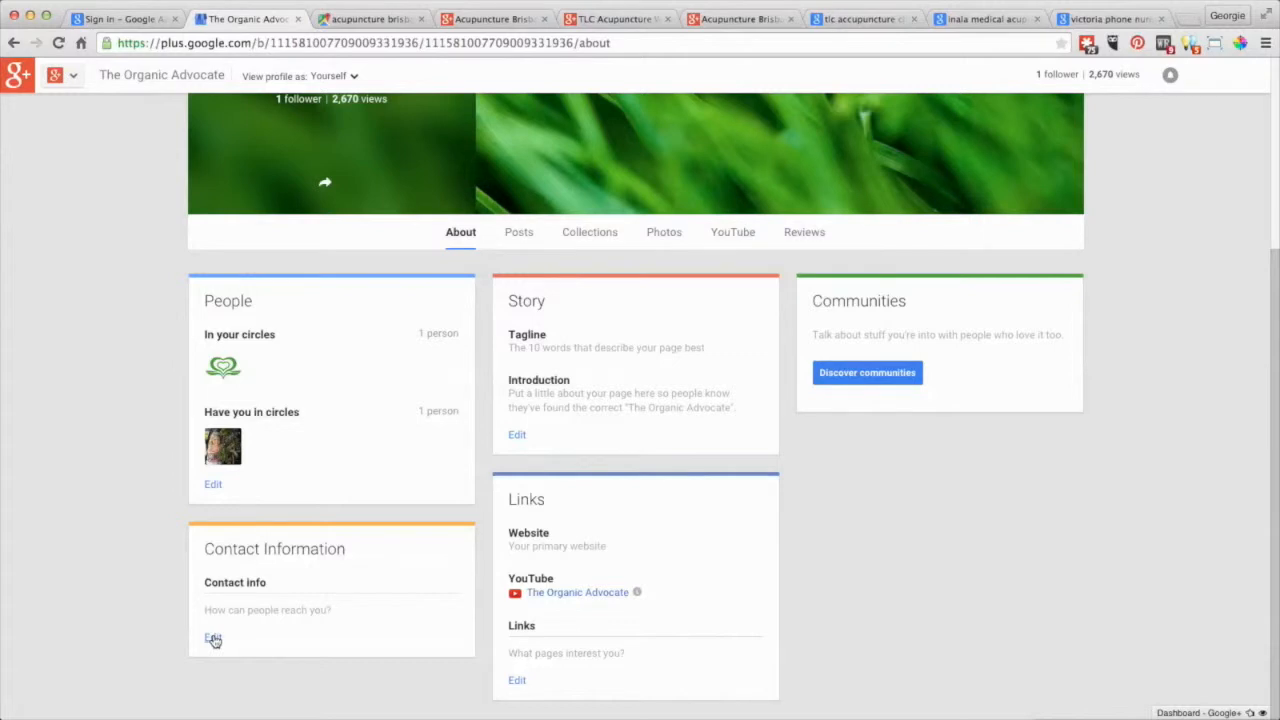
Start a contact info edit, cancel it, and return to the previous dashboard.
{"action": "left_click", "coordinate": [213, 639]}
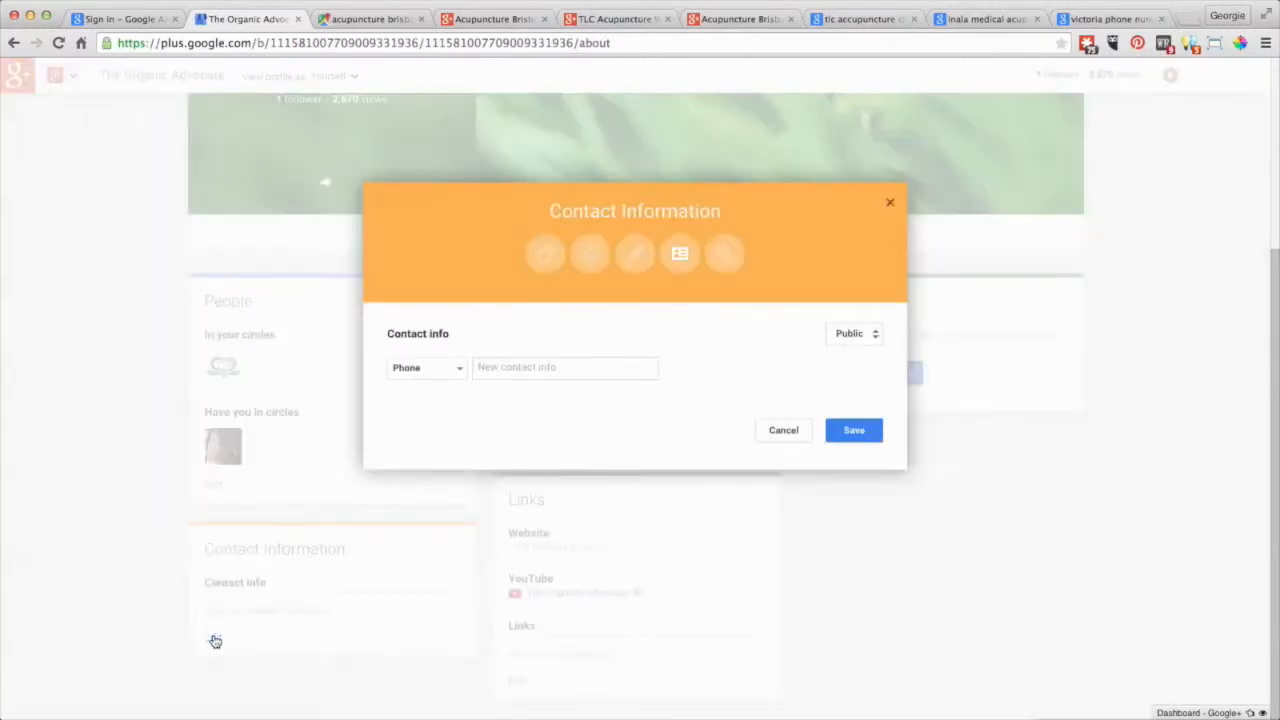
{"action": "left_click", "coordinate": [461, 370]}
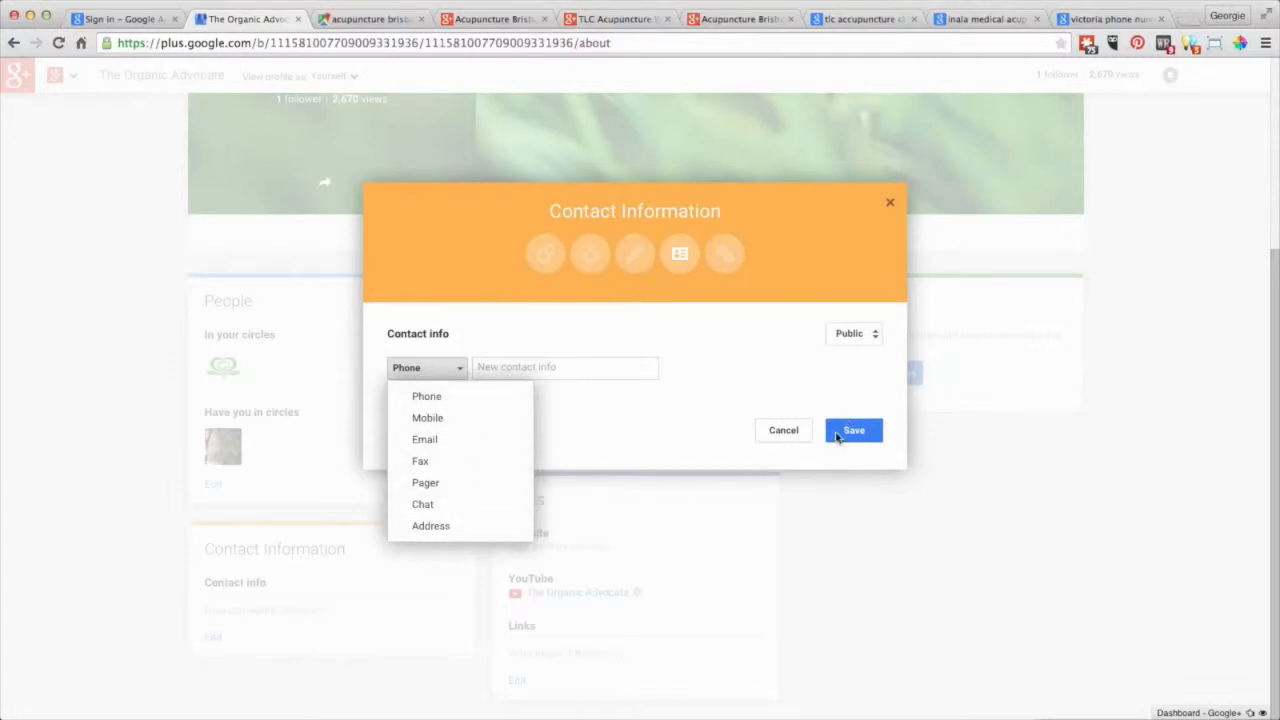
{"action": "left_click", "coordinate": [805, 431]}
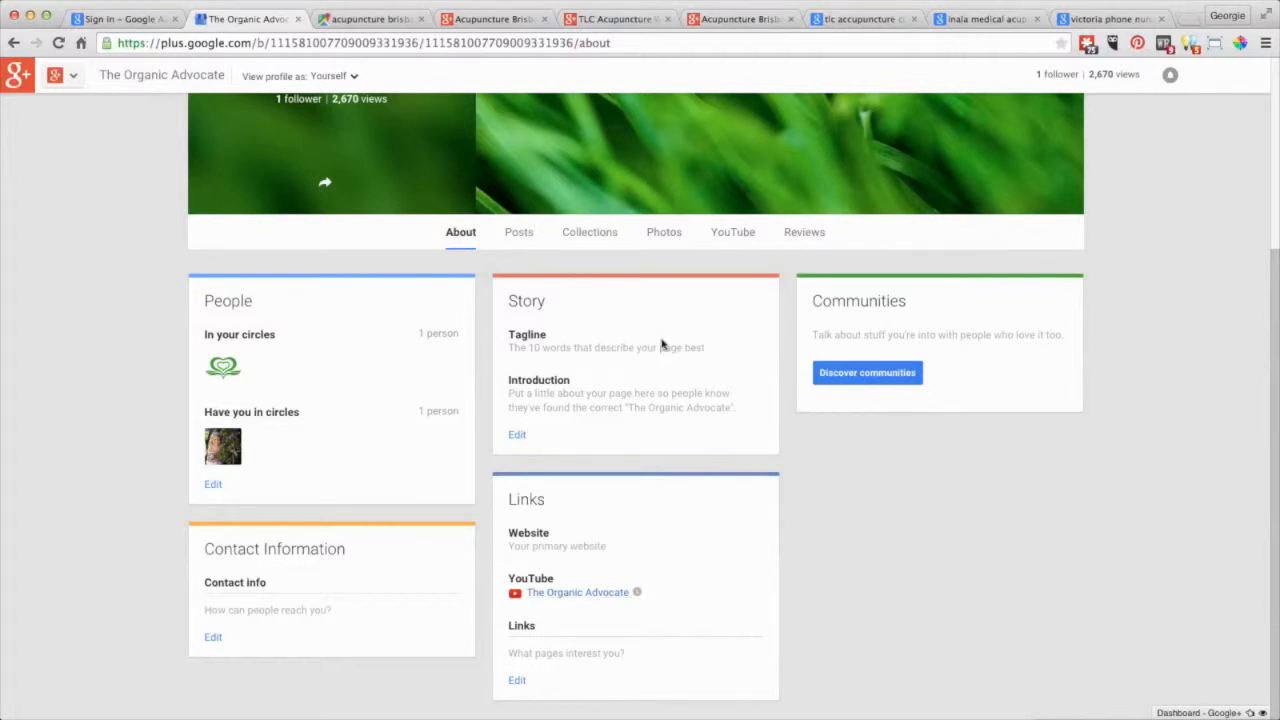
{"action": "left_click", "coordinate": [14, 43]}
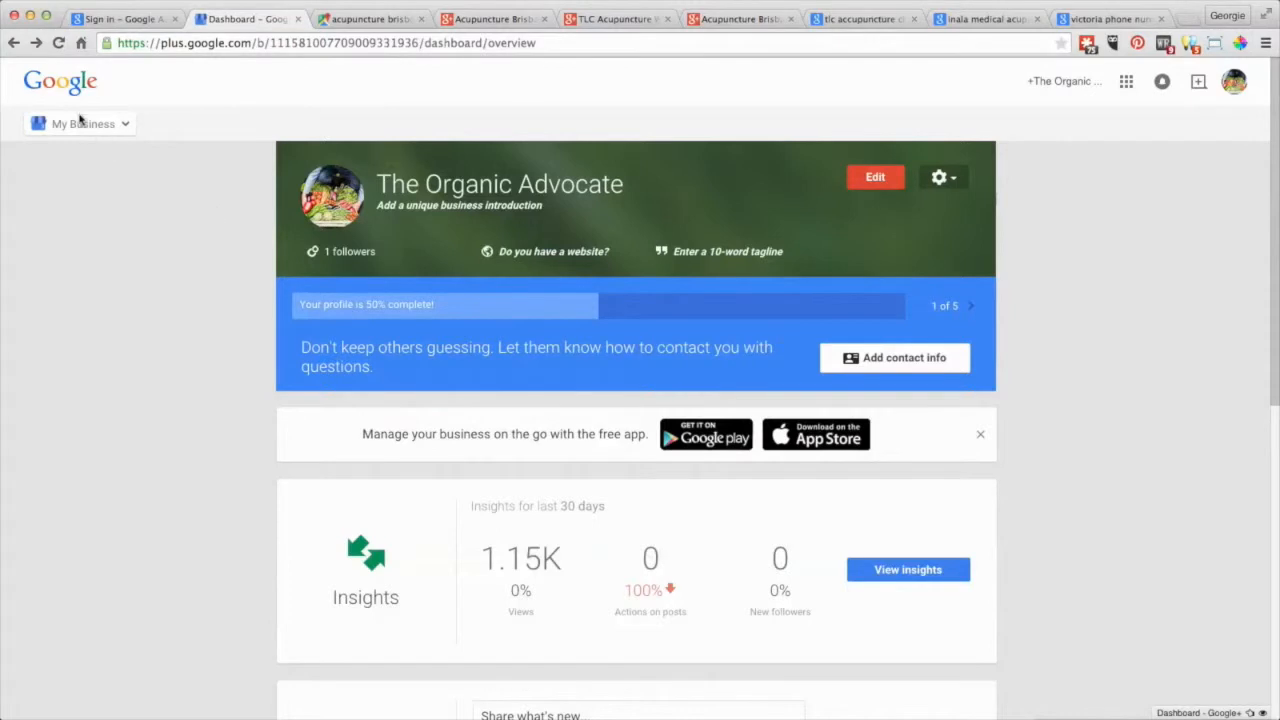
Return to the pages list and open the Green Thumb Organics dashboard.
{"action": "left_click", "coordinate": [15, 45]}
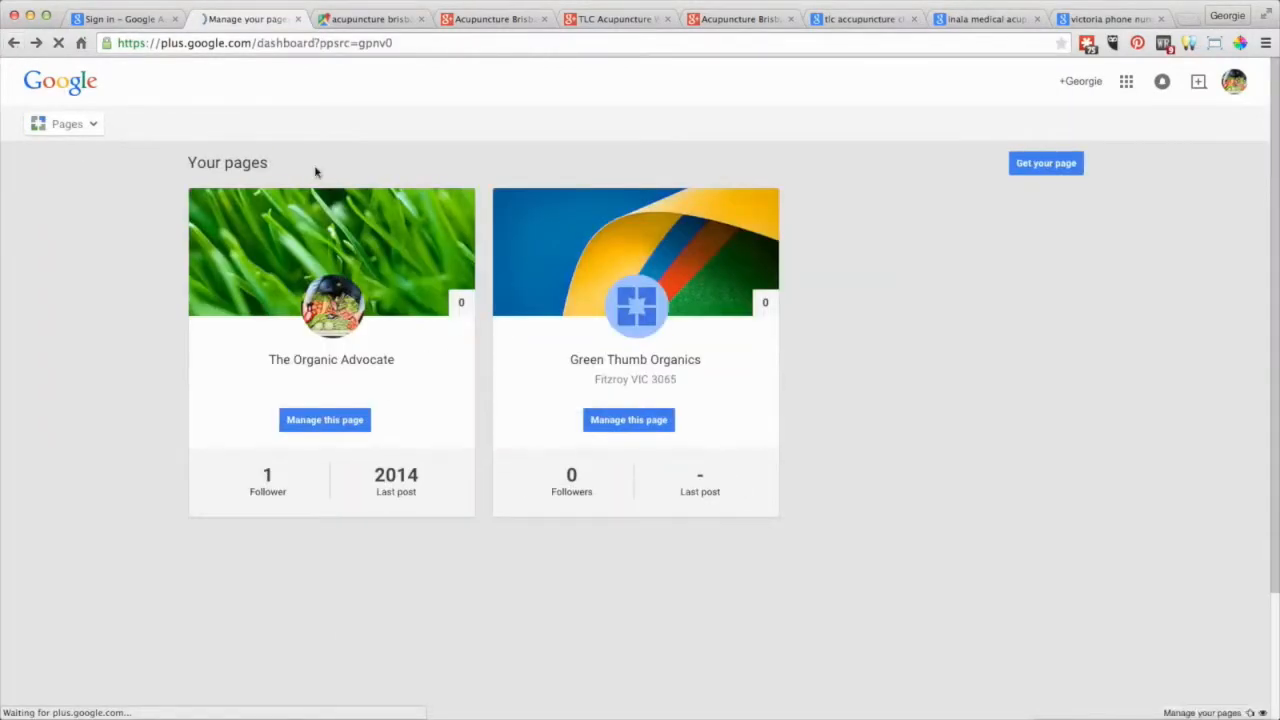
{"action": "left_click", "coordinate": [636, 421]}
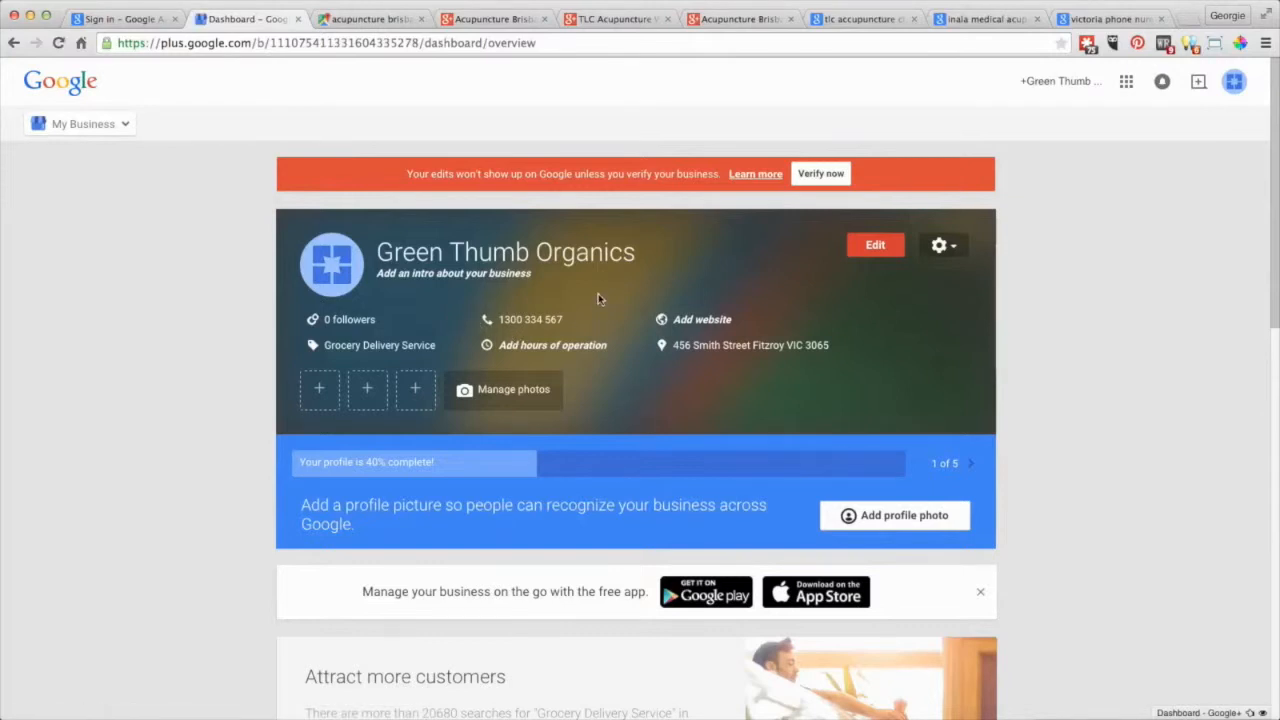
{"action": "scroll", "coordinate": [598, 298], "scroll_direction": "down", "scroll_amount": 5}
{"action": "scroll", "coordinate": [598, 298], "scroll_direction": "up", "scroll_amount": 5}
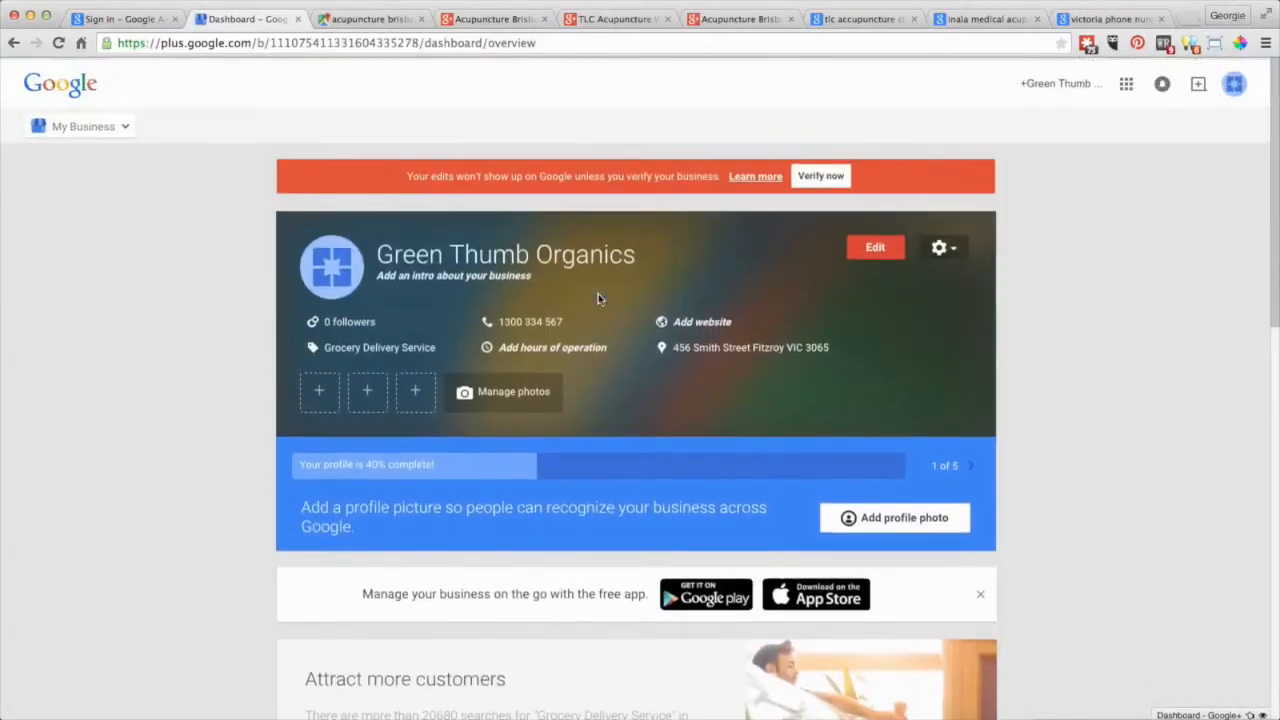
Look through the Business Info page, then return to the My Business dashboard.
{"action": "left_click", "coordinate": [866, 252]}
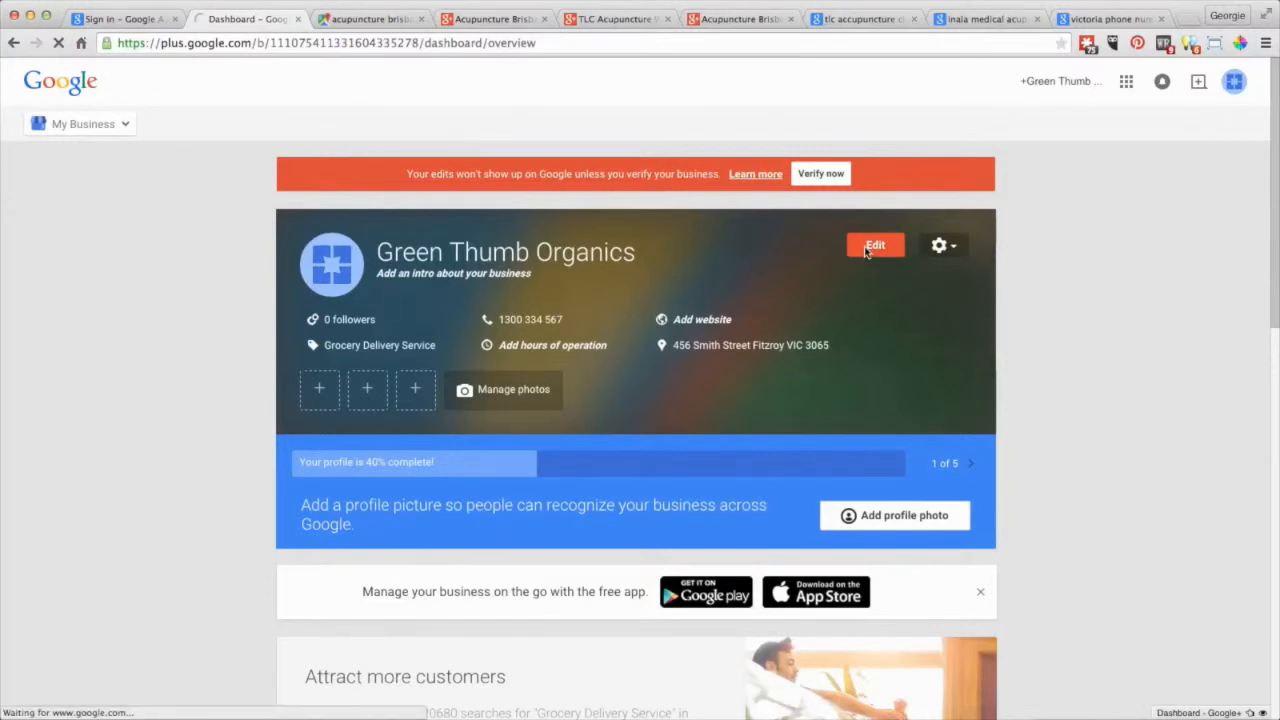
{"action": "scroll", "coordinate": [866, 252], "scroll_direction": "down", "scroll_amount": 2}
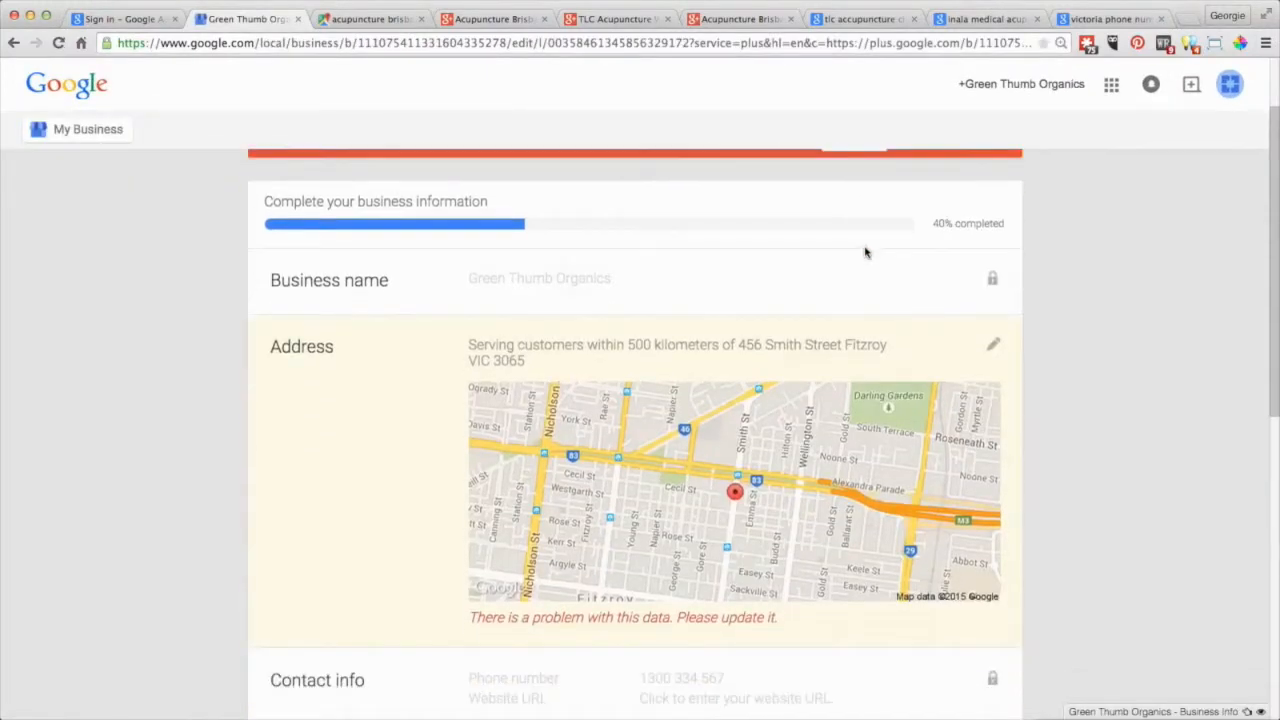
{"action": "scroll", "coordinate": [866, 252], "scroll_direction": "down", "scroll_amount": 10}
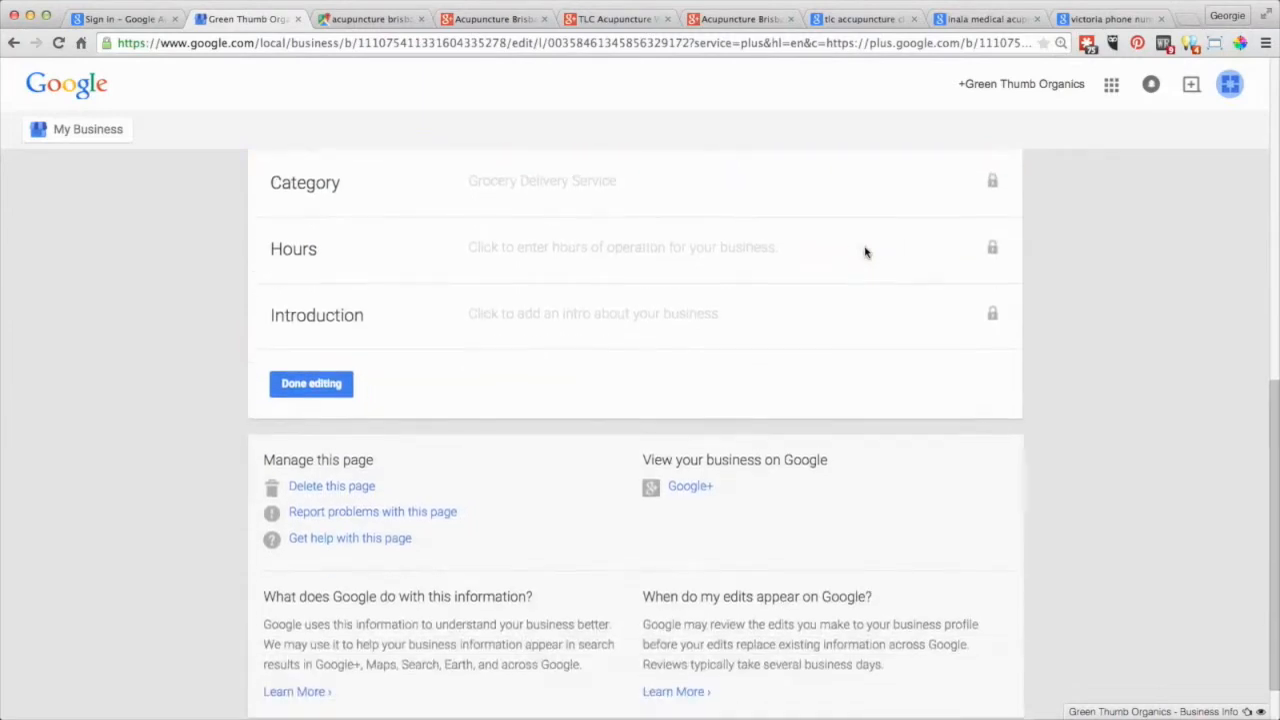
{"action": "scroll", "coordinate": [866, 252], "scroll_direction": "up", "scroll_amount": 10}
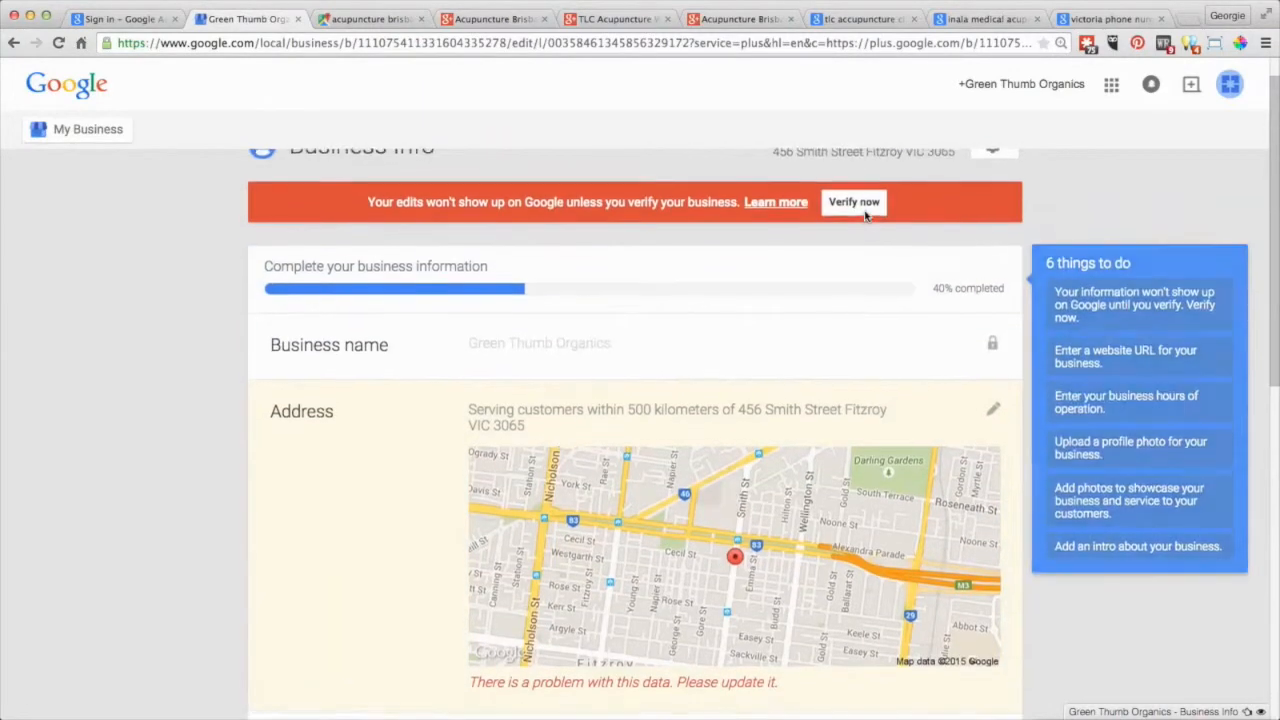
{"action": "scroll", "coordinate": [866, 215], "scroll_direction": "up", "scroll_amount": 1}
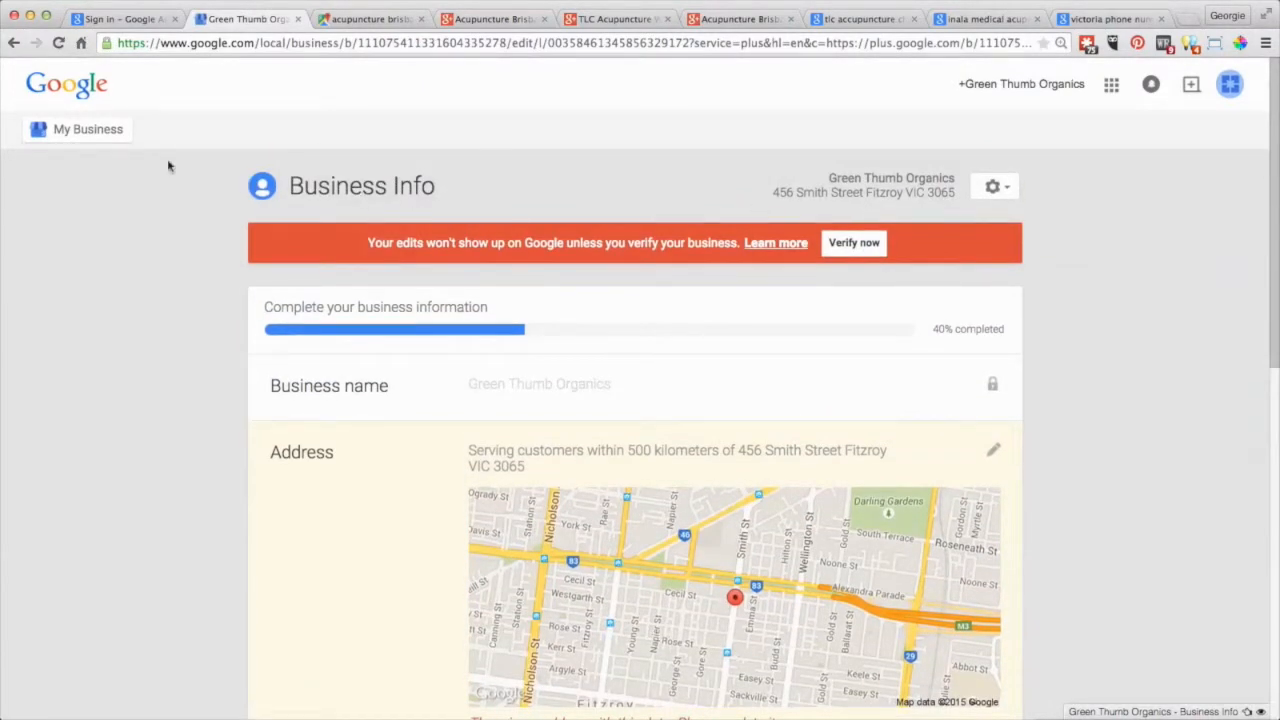
{"action": "left_click", "coordinate": [94, 136]}
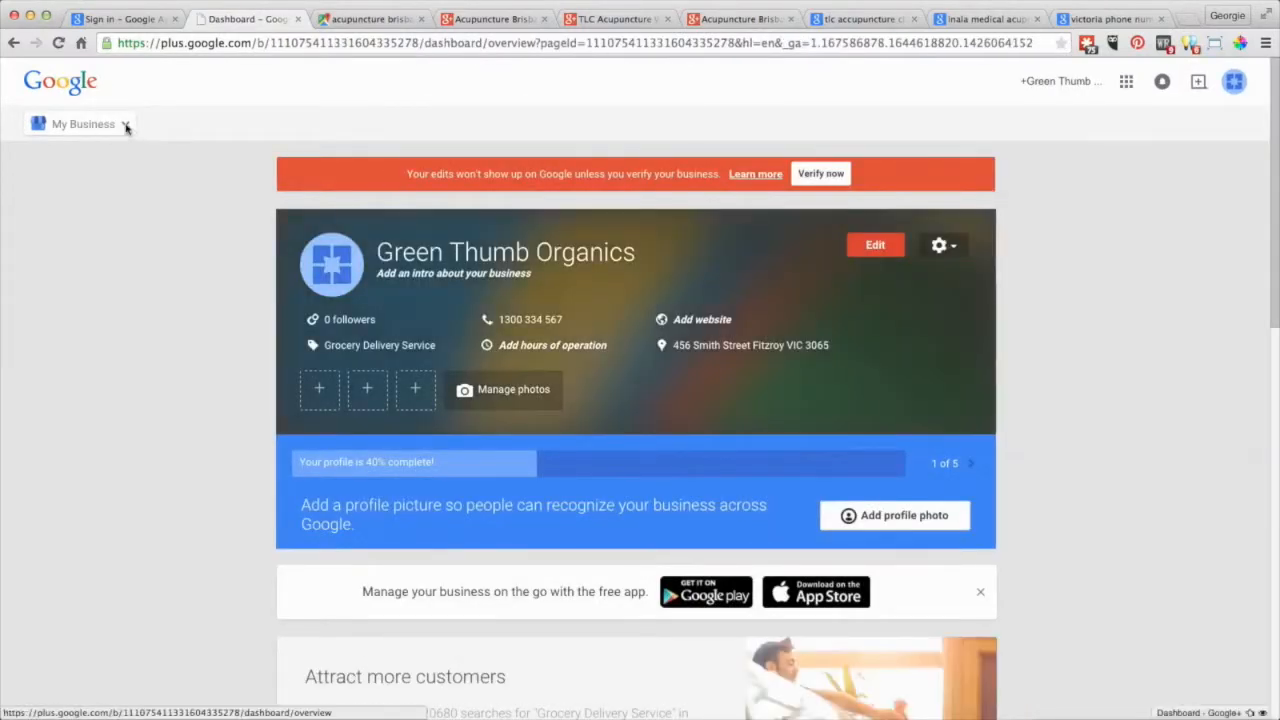
{"action": "mouse_move", "coordinate": [120, 127]}
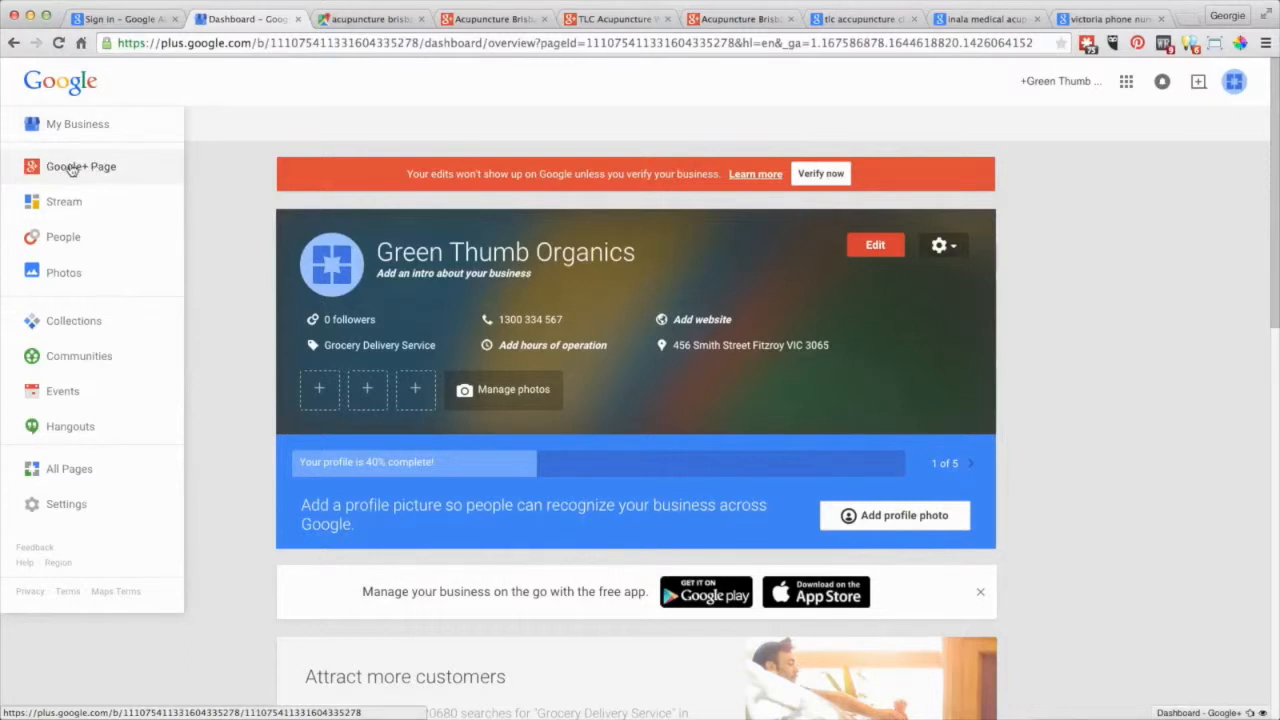
Replace the cover with the Green Grass gallery photo, cropped to a smaller area.
{"action": "left_click", "coordinate": [72, 170]}
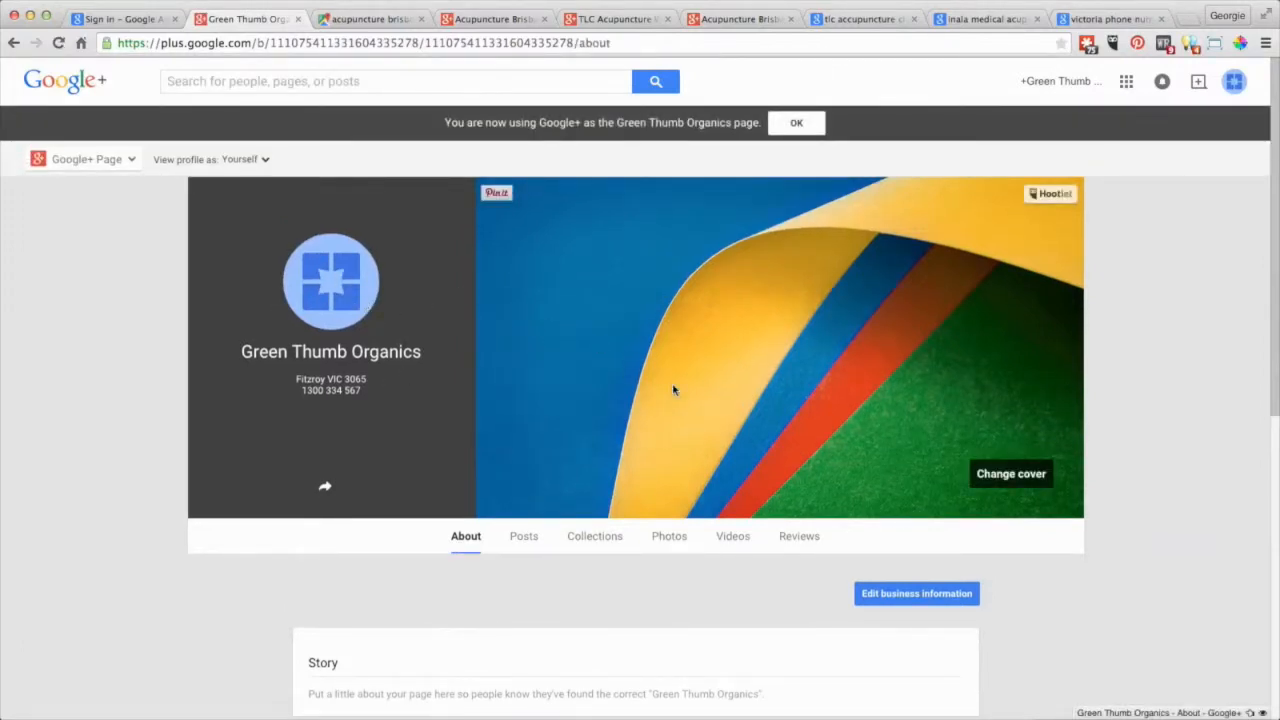
{"action": "left_click", "coordinate": [996, 477]}
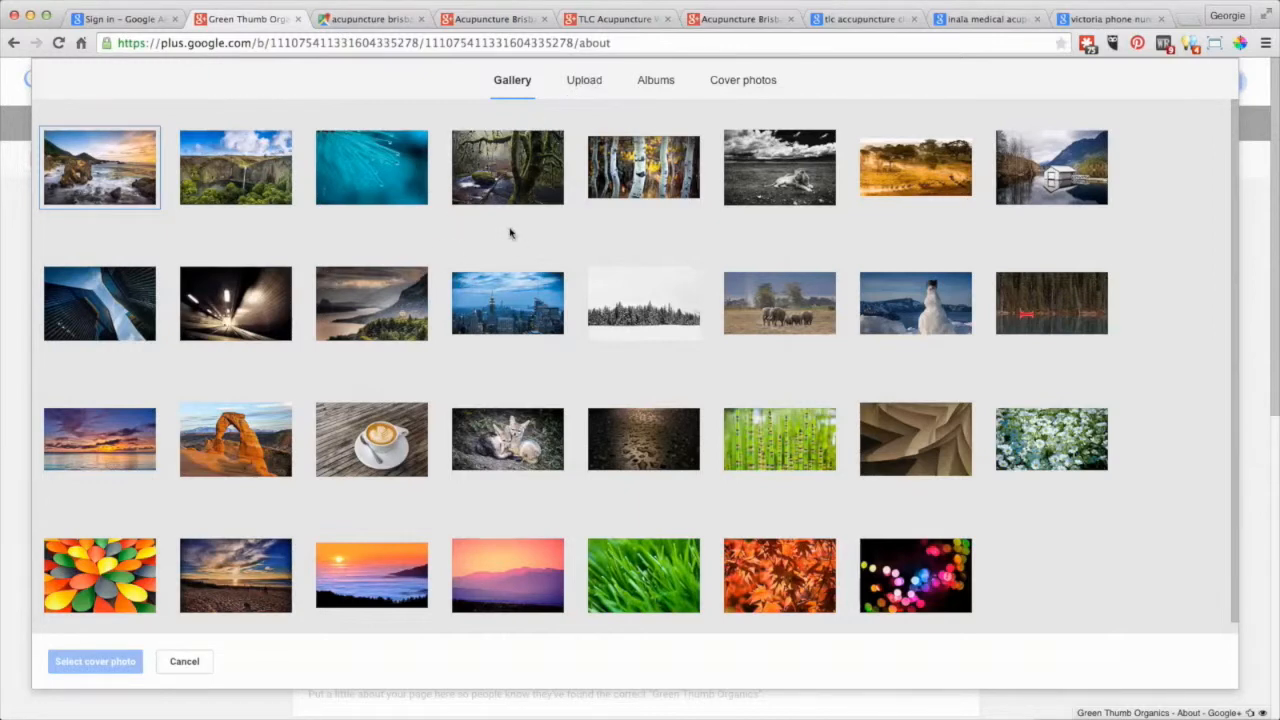
{"action": "left_click", "coordinate": [640, 572]}
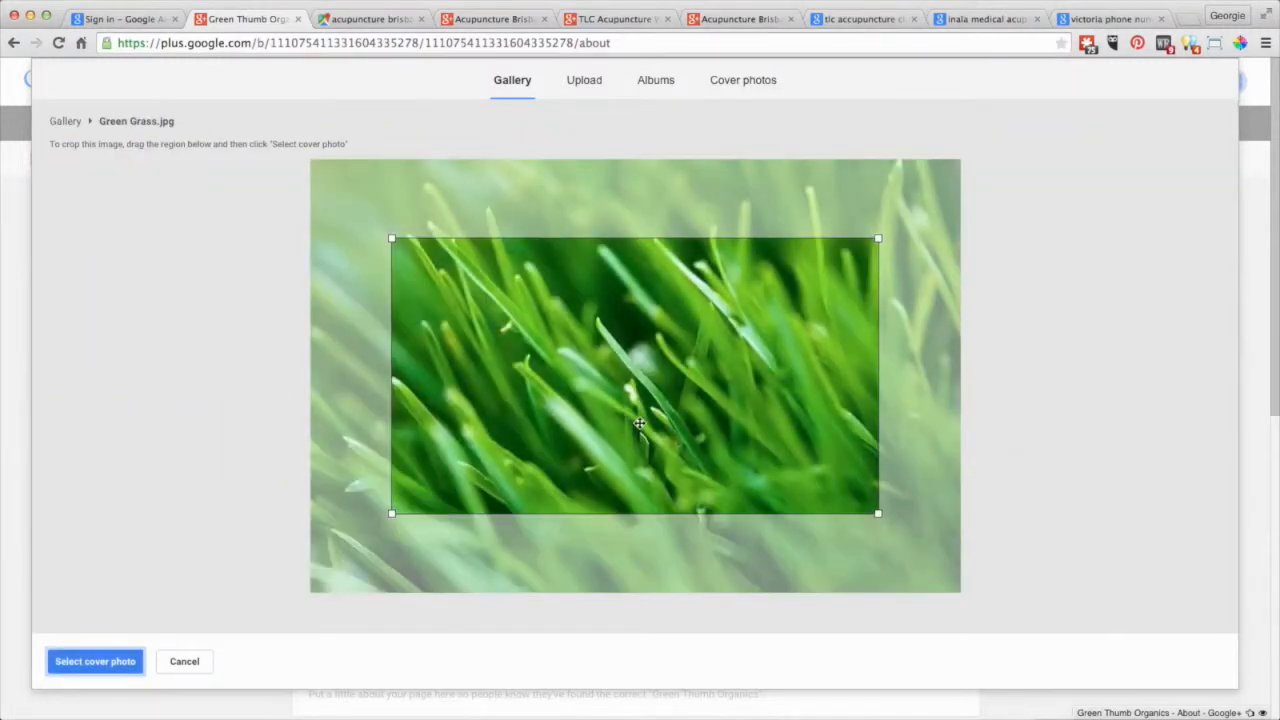
{"action": "left_click_drag", "start_coordinate": [878, 514], "coordinate": [842, 438]}
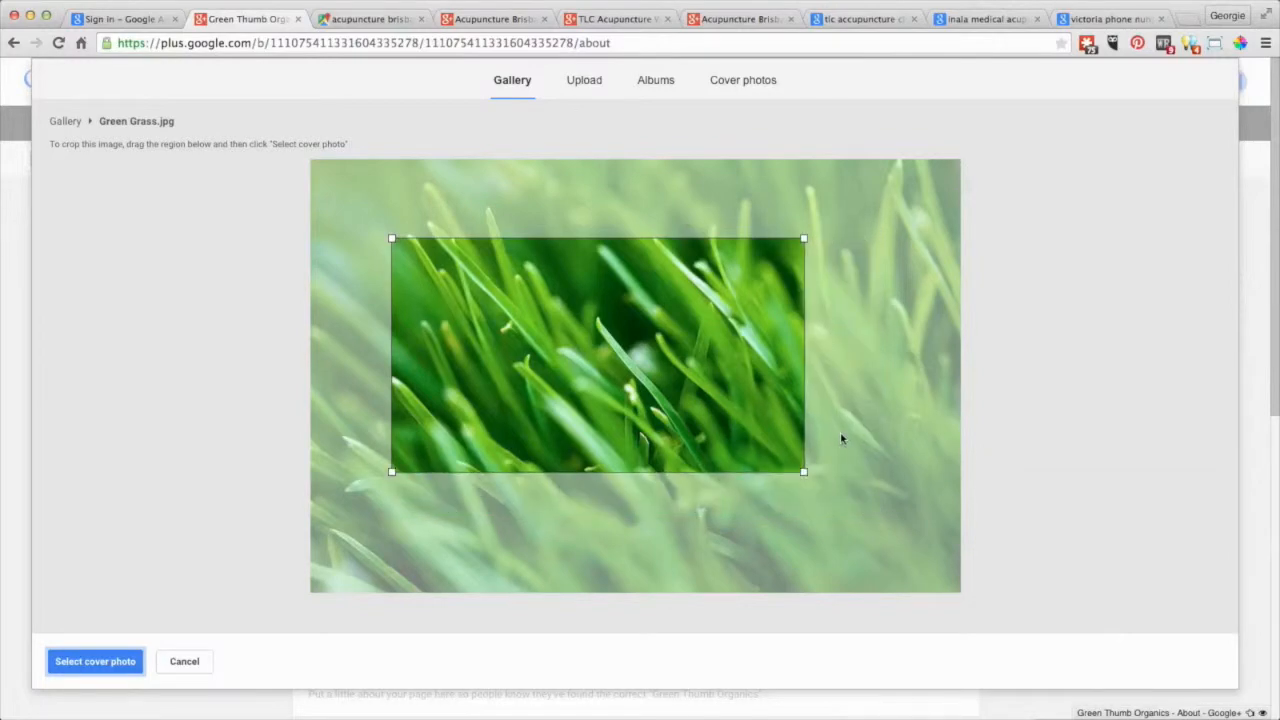
{"action": "left_click", "coordinate": [113, 665]}
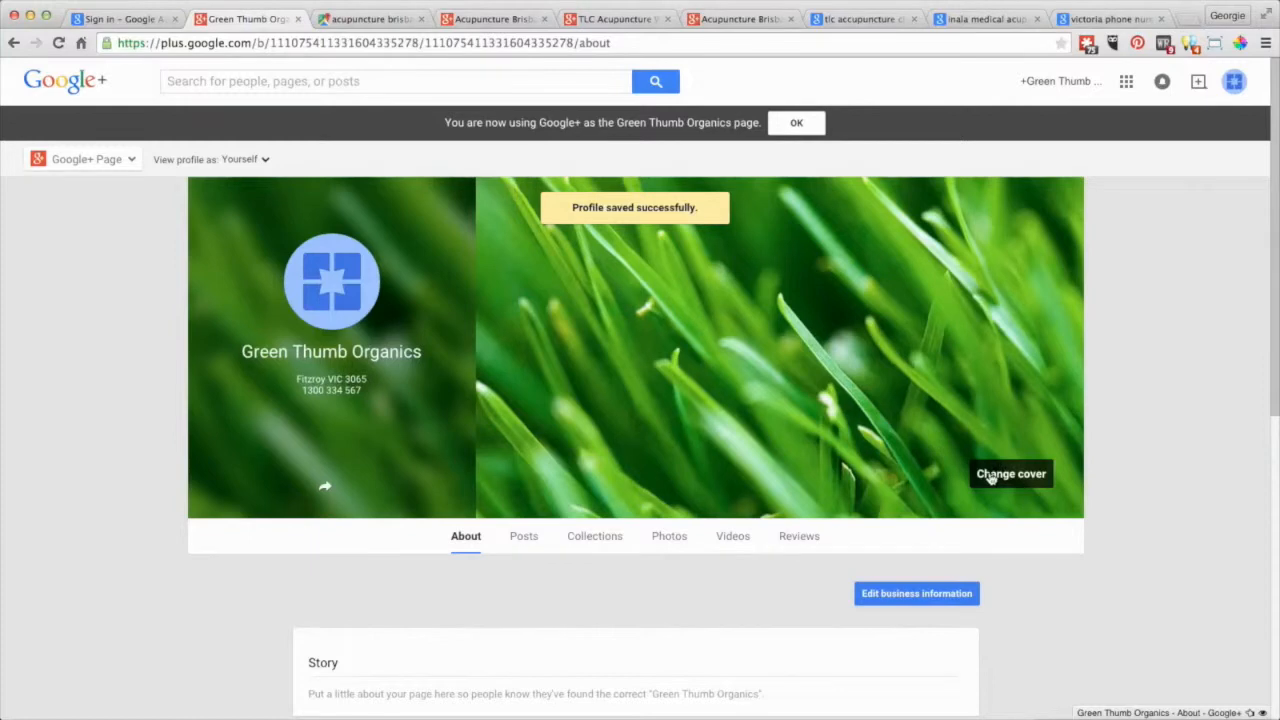
Open Edit business information from the About page and scroll its fields back to the top.
{"action": "scroll", "coordinate": [990, 476], "scroll_direction": "down", "scroll_amount": 5}
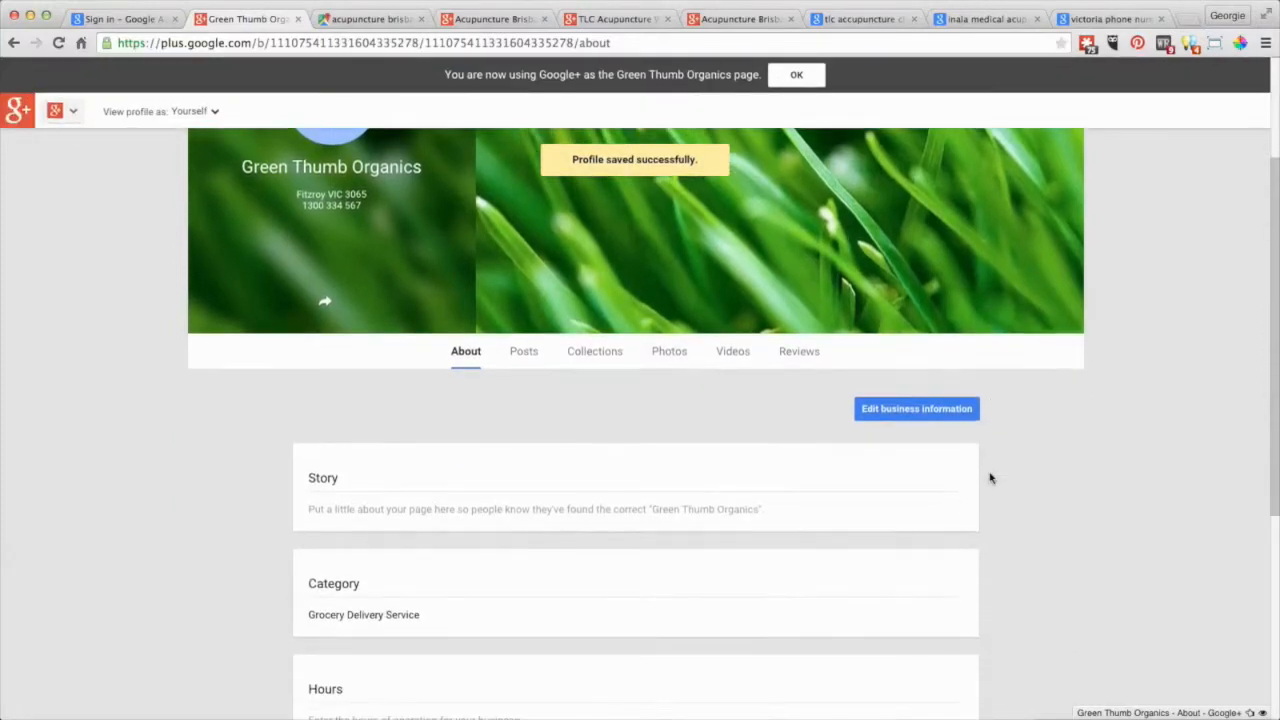
{"action": "scroll", "coordinate": [990, 478], "scroll_direction": "down", "scroll_amount": 3}
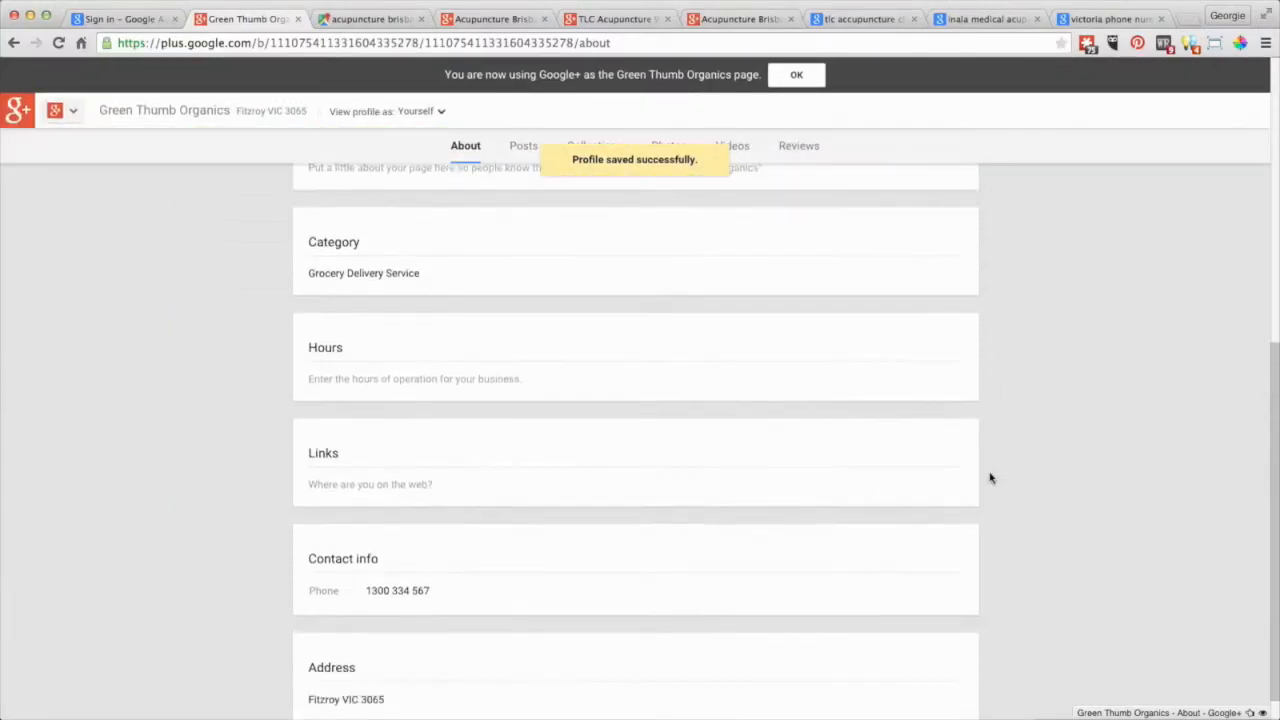
{"action": "scroll", "coordinate": [988, 477], "scroll_direction": "up", "scroll_amount": 5}
{"action": "left_click", "coordinate": [903, 311]}
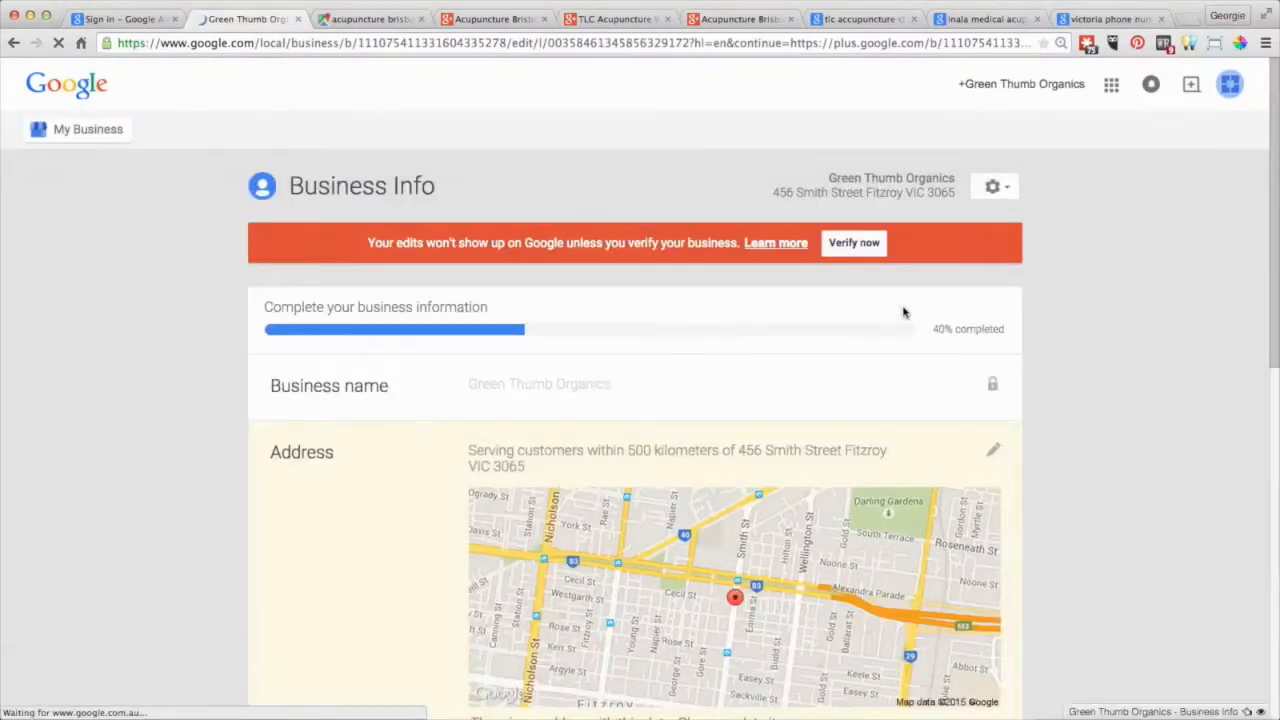
{"action": "scroll", "coordinate": [903, 312], "scroll_direction": "down", "scroll_amount": 6}
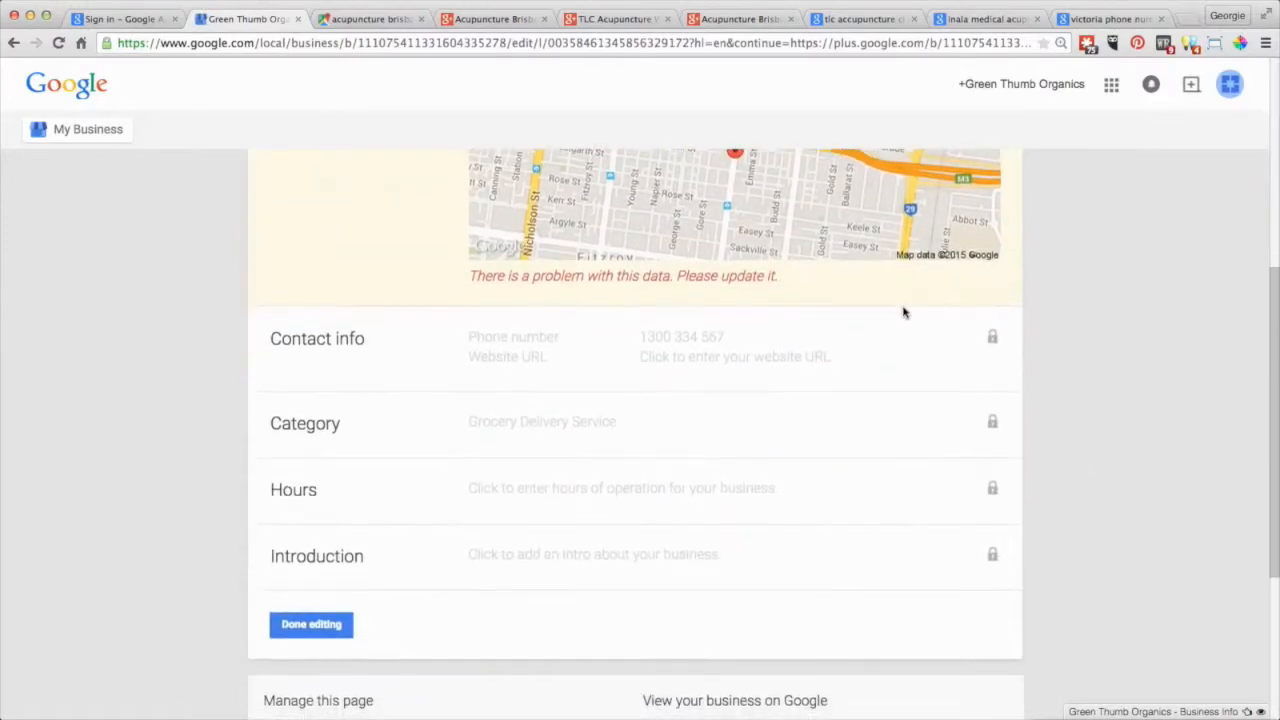
{"action": "scroll", "coordinate": [903, 312], "scroll_direction": "down", "scroll_amount": 2}
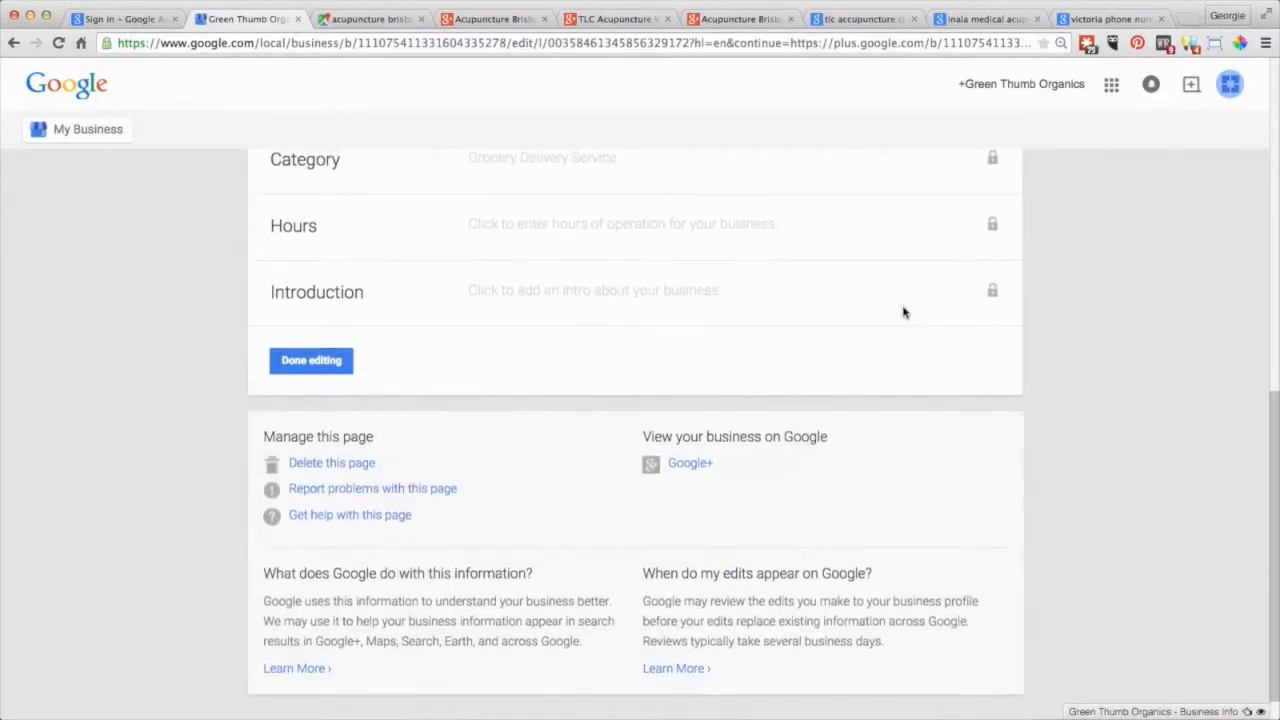
{"action": "scroll", "coordinate": [903, 312], "scroll_direction": "up", "scroll_amount": 8}
{"action": "key", "text": "super+Left"}
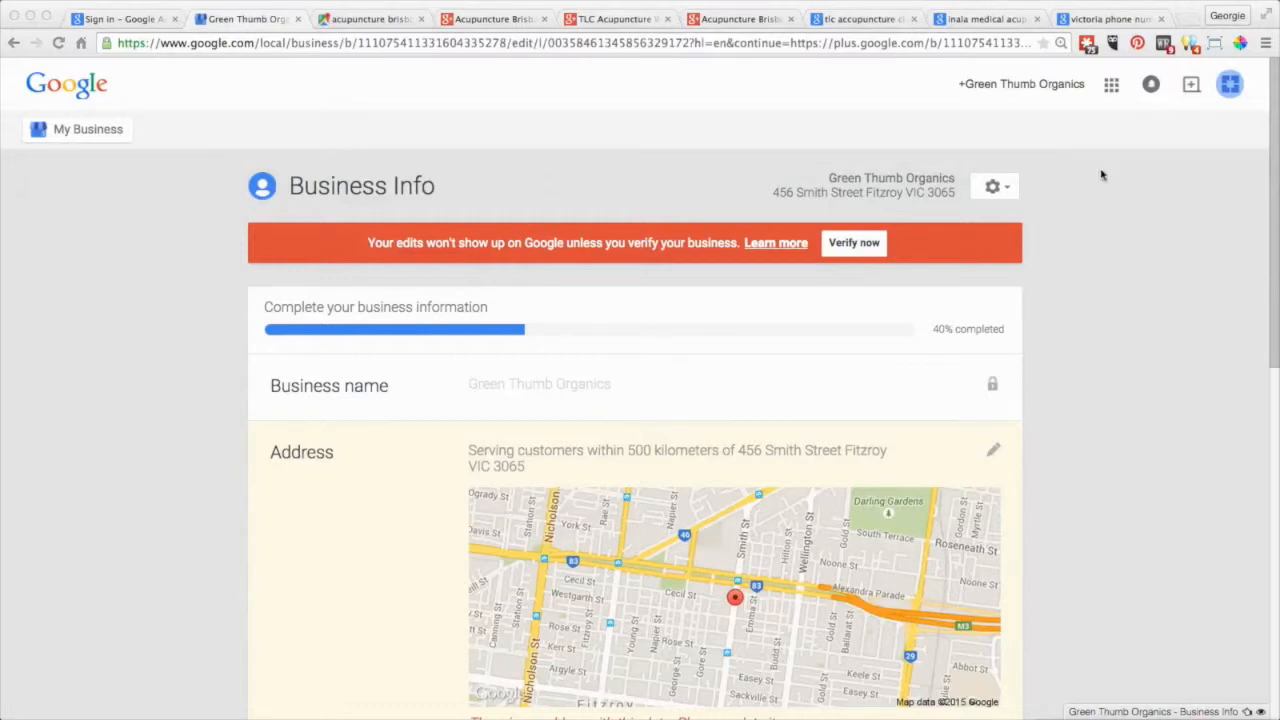
From the account menu, switch to the personal account's pages and open Green Thumb Organics.
{"action": "left_click", "coordinate": [1230, 86]}
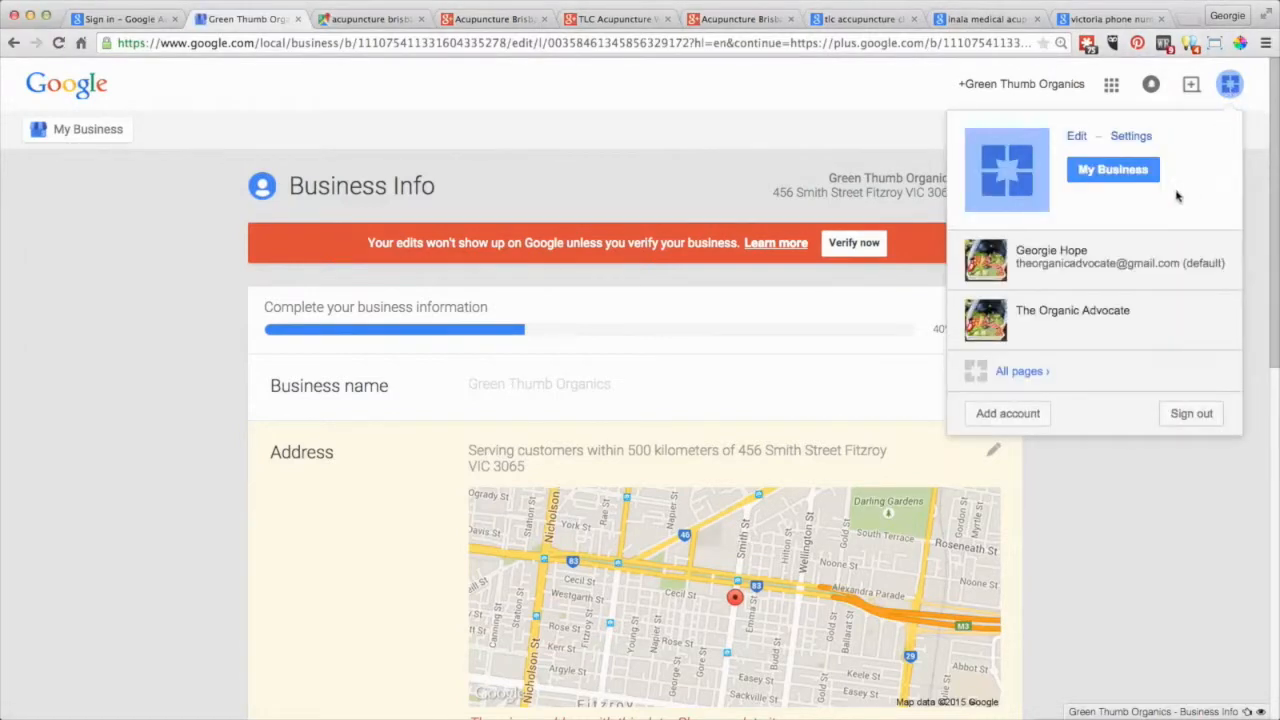
{"action": "left_click", "coordinate": [1050, 262]}
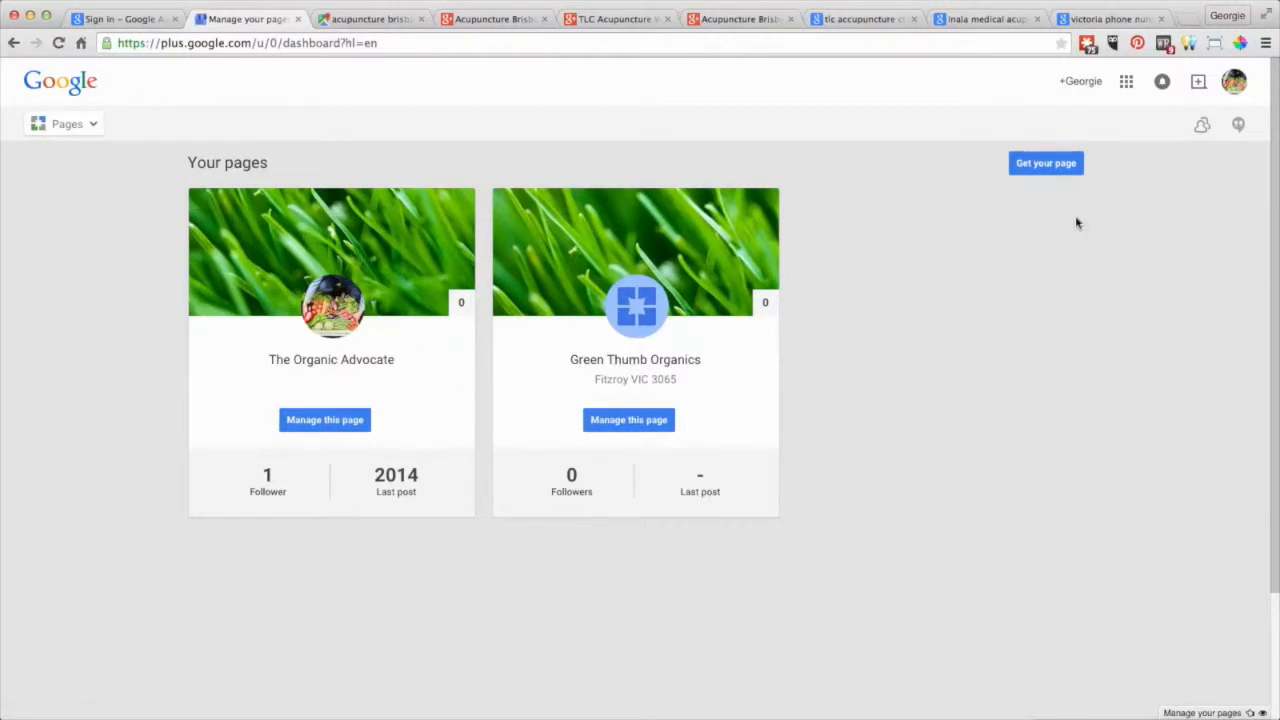
{"action": "left_click", "coordinate": [1235, 88]}
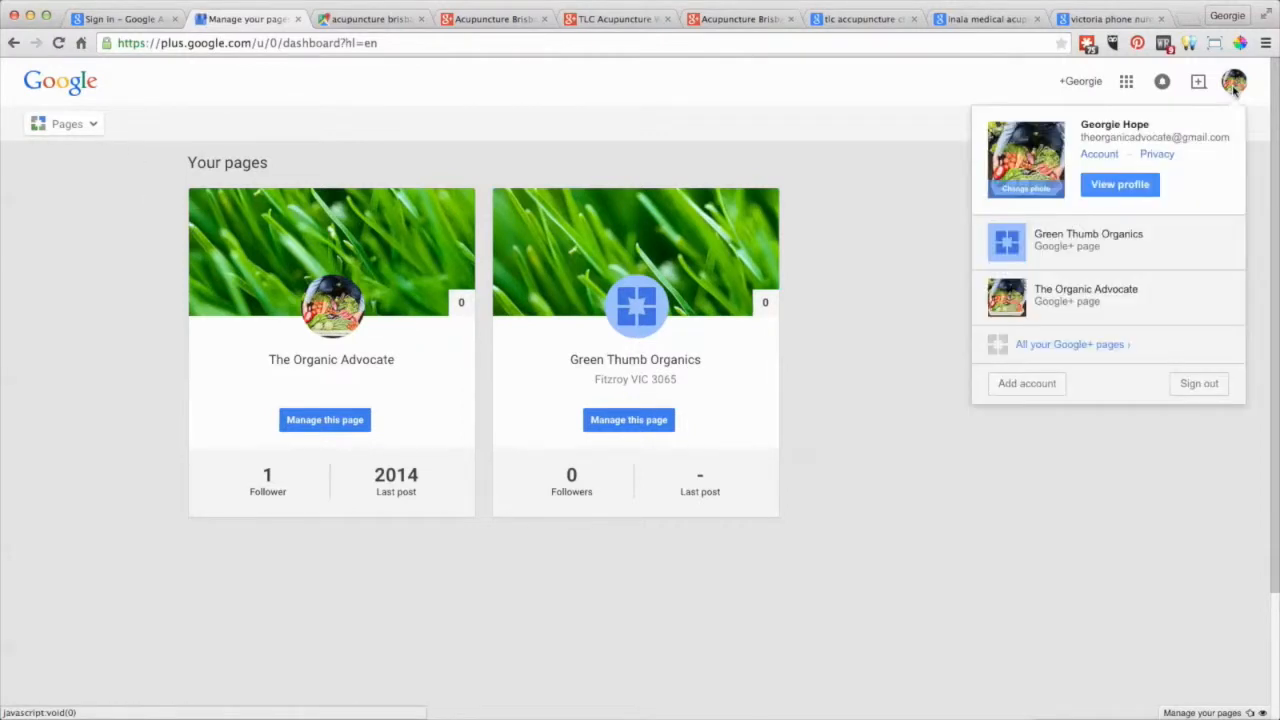
{"action": "left_click", "coordinate": [1050, 235]}
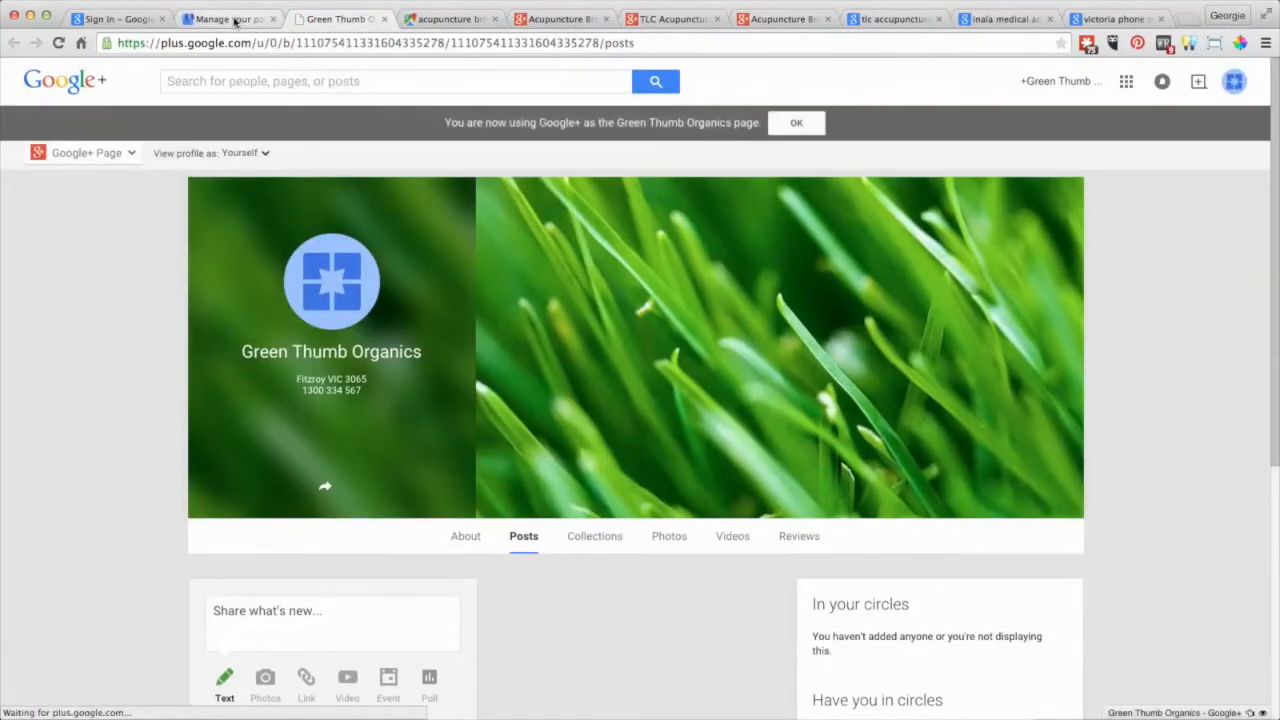
{"action": "left_click", "coordinate": [232, 19]}
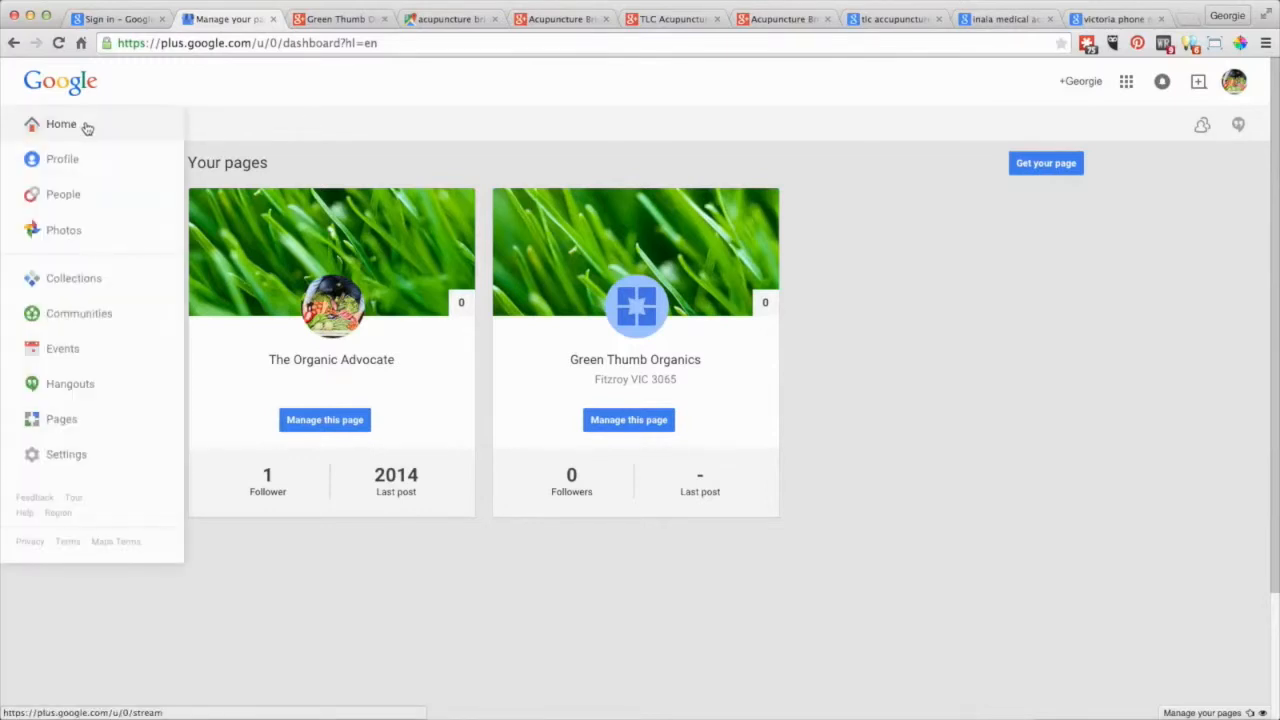
{"action": "left_click", "coordinate": [320, 19]}
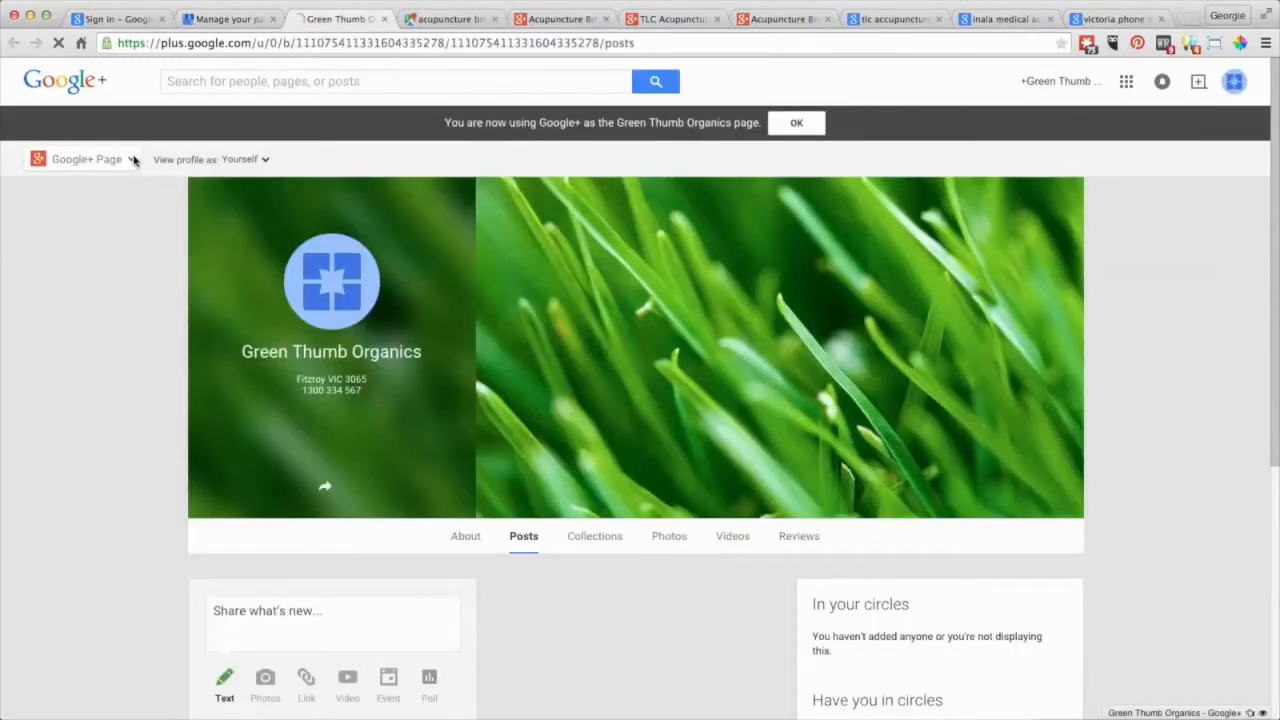
Check the grass-covered Google+ page, then go back to the Green Thumb Organics dashboard.
{"action": "left_click", "coordinate": [129, 162]}
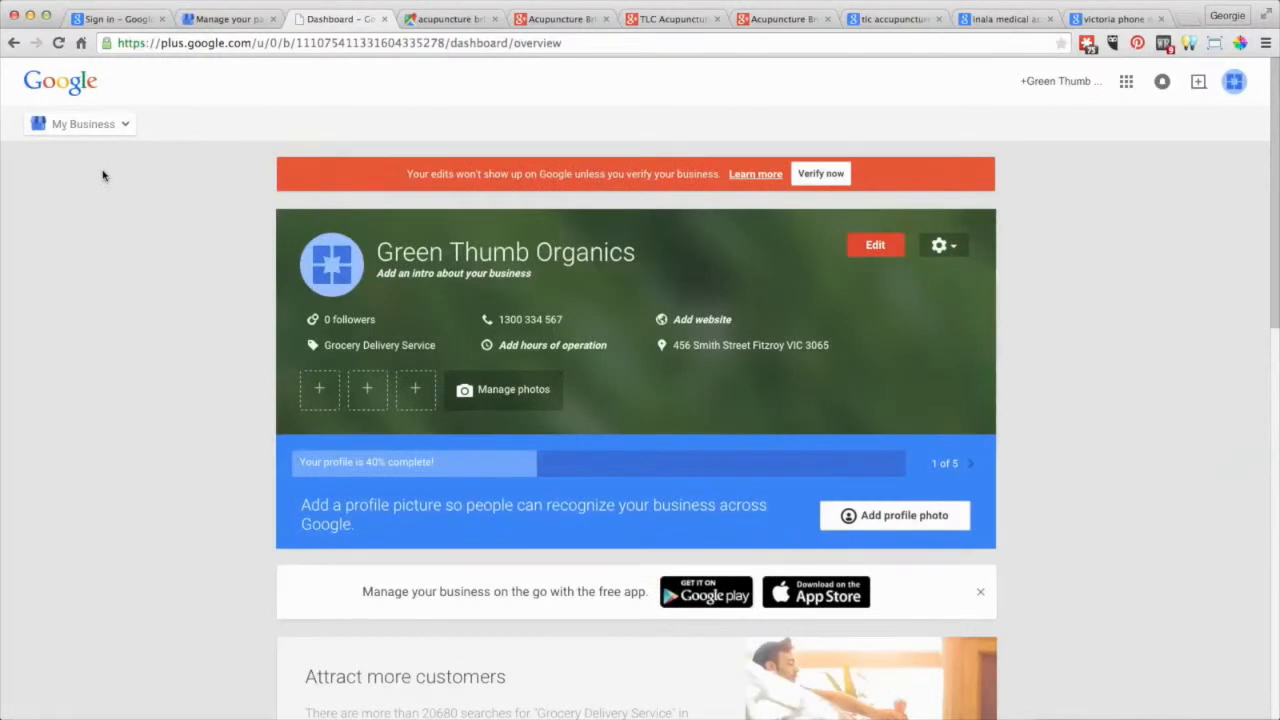
{"action": "mouse_move", "coordinate": [89, 130]}
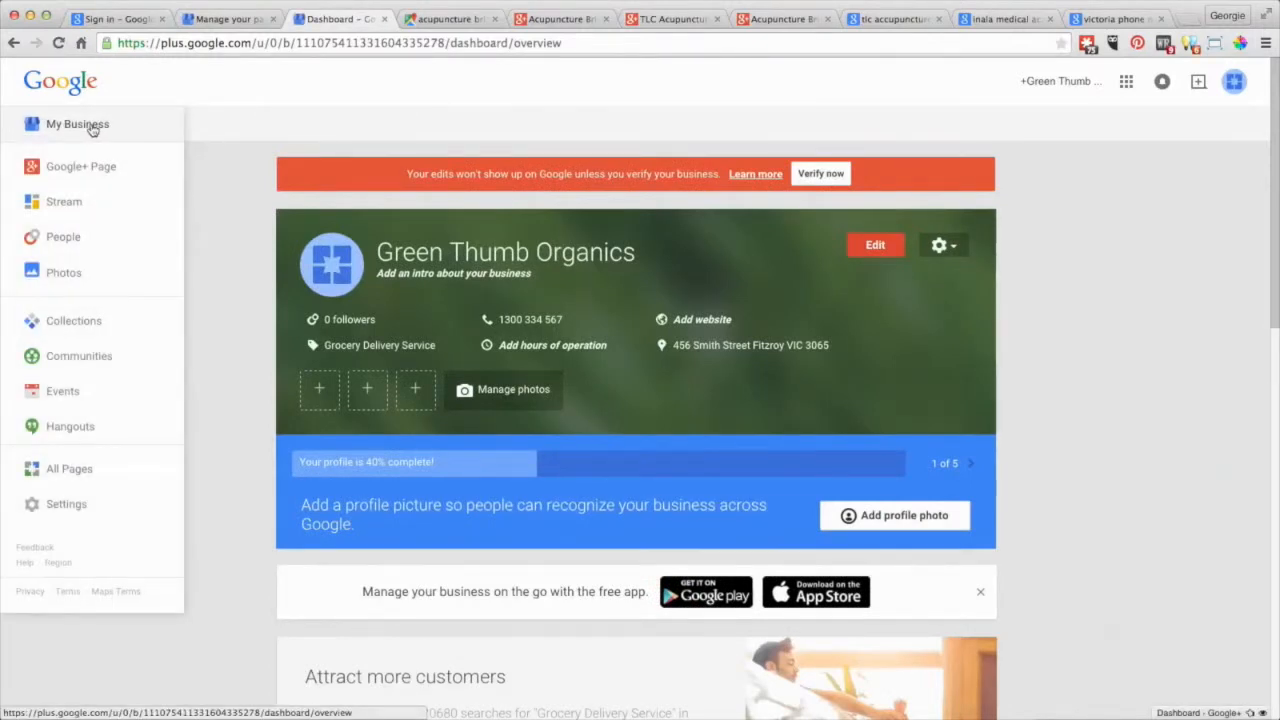
{"action": "left_click", "coordinate": [98, 175]}
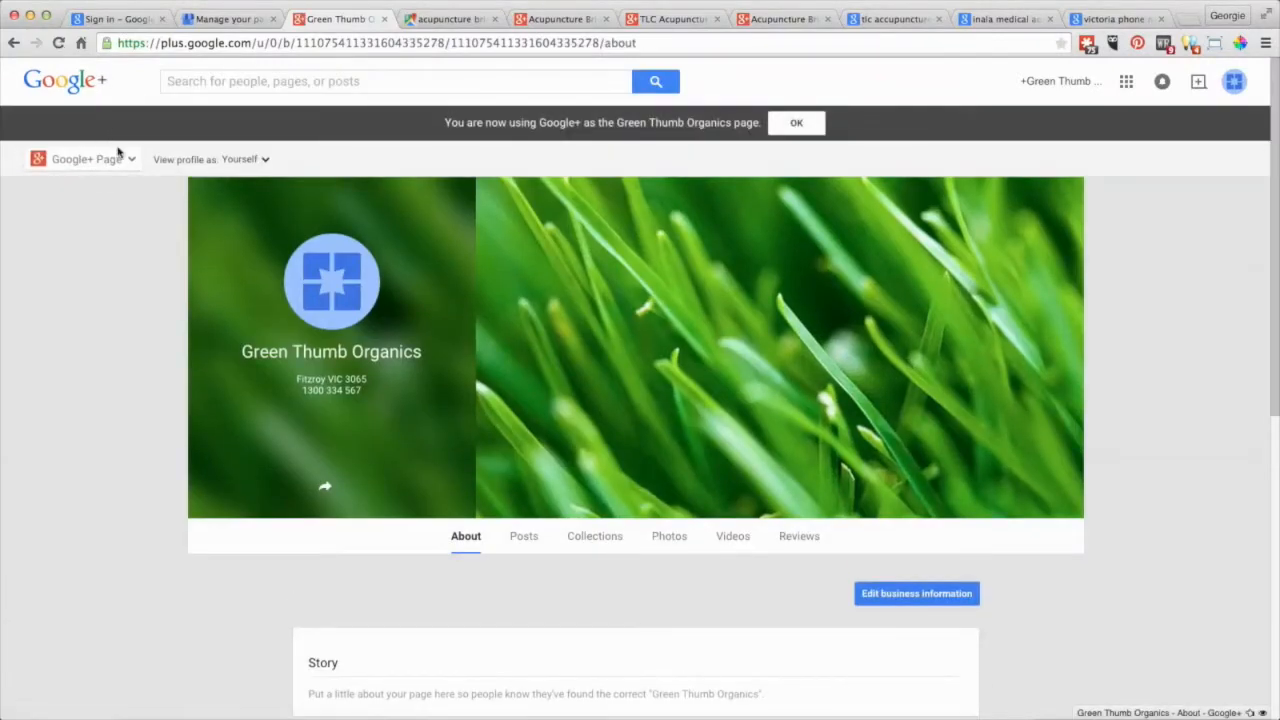
{"action": "left_click", "coordinate": [118, 155]}
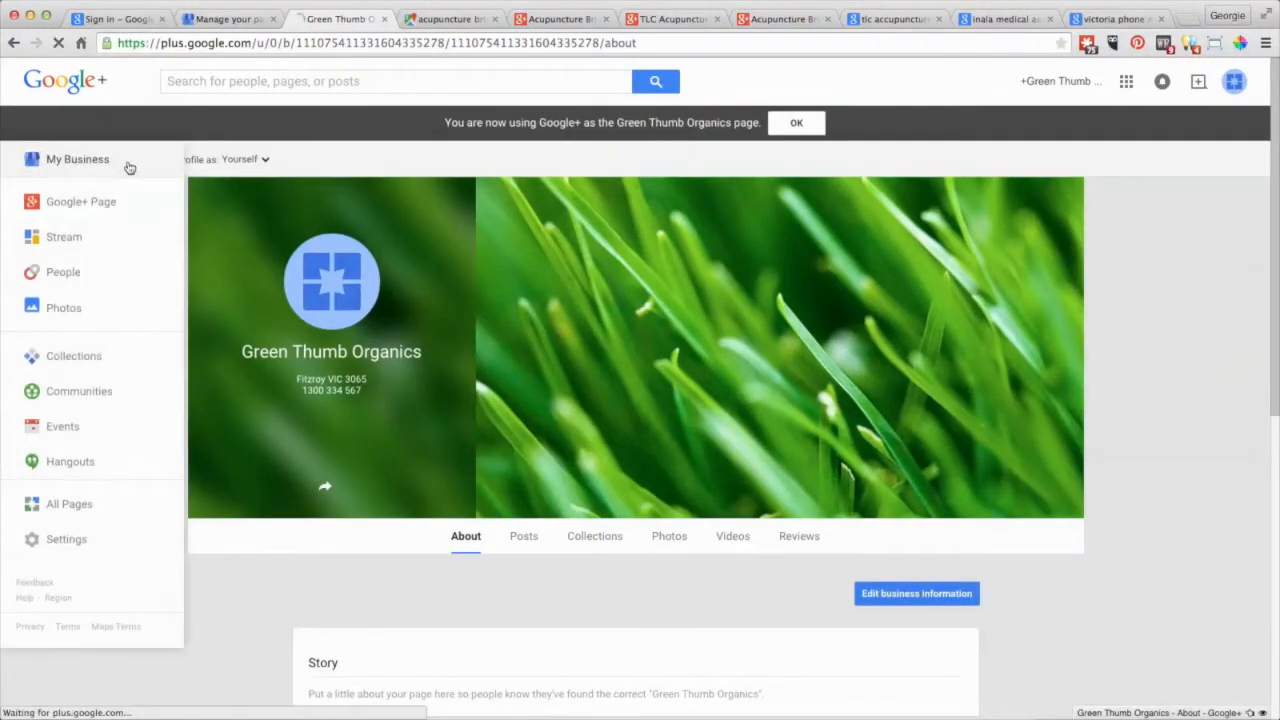
{"action": "left_click", "coordinate": [97, 160]}
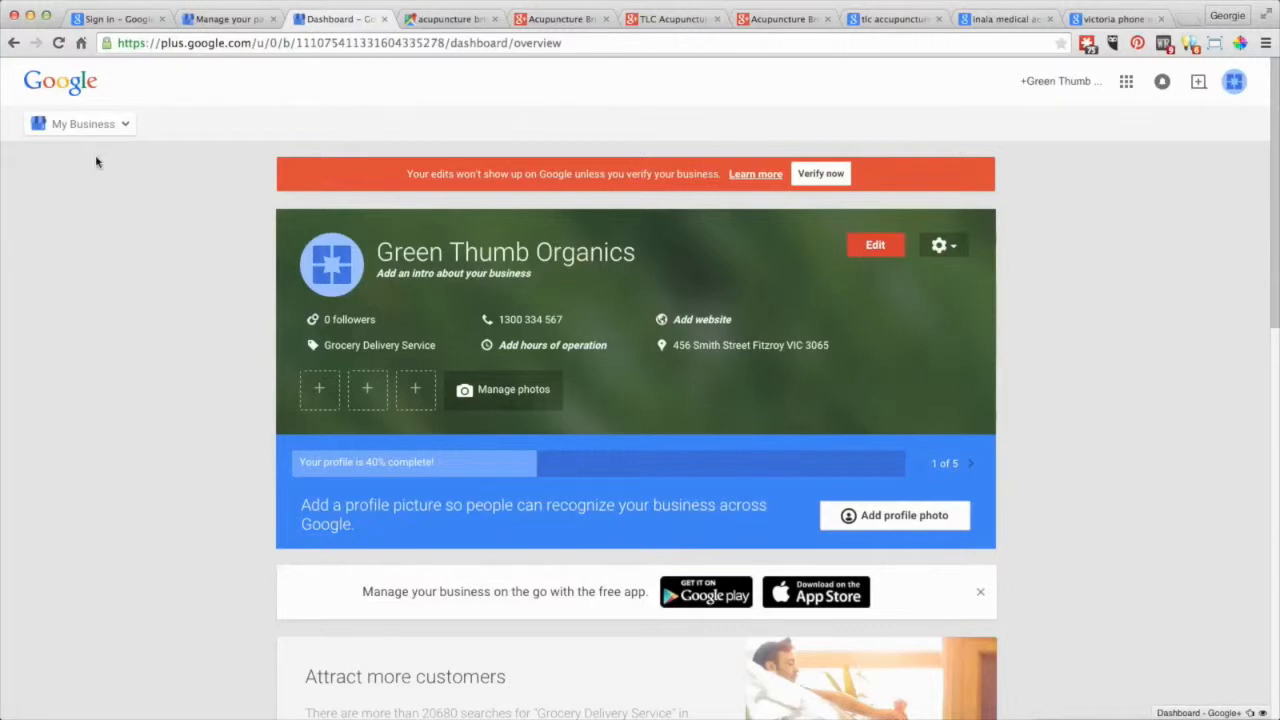
{"action": "left_click", "coordinate": [121, 125]}
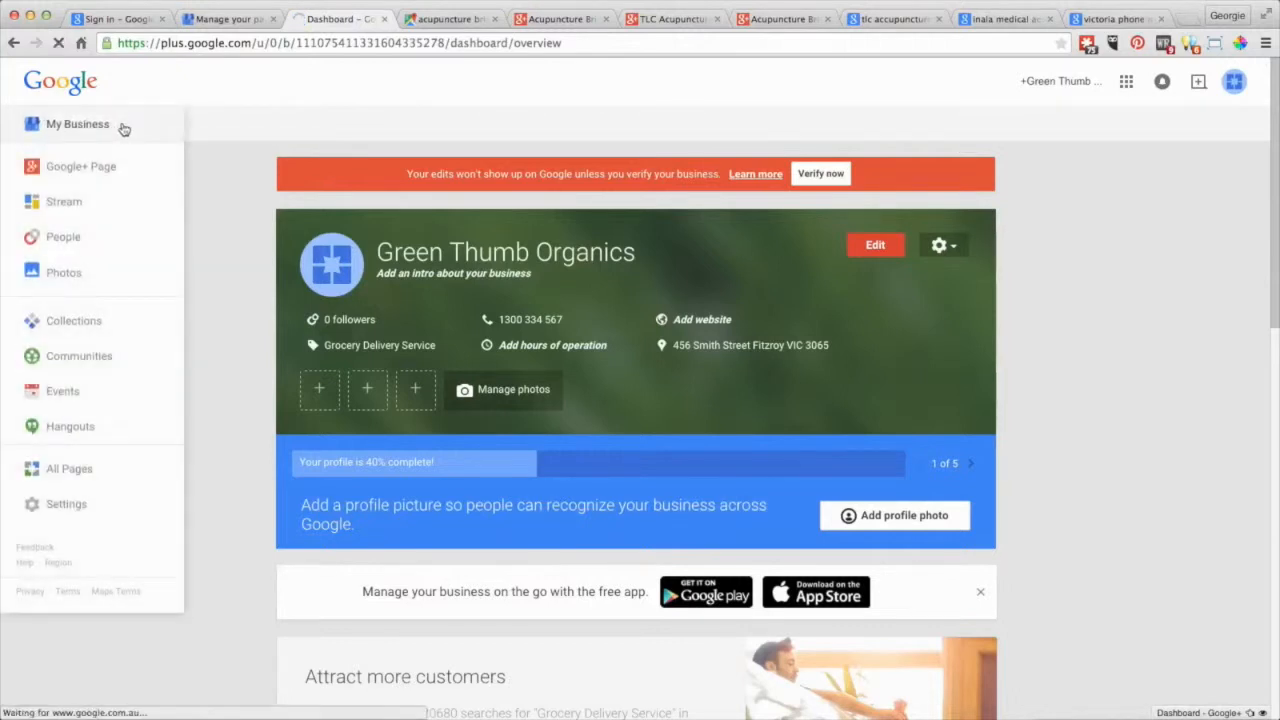
{"action": "left_click", "coordinate": [1234, 86]}
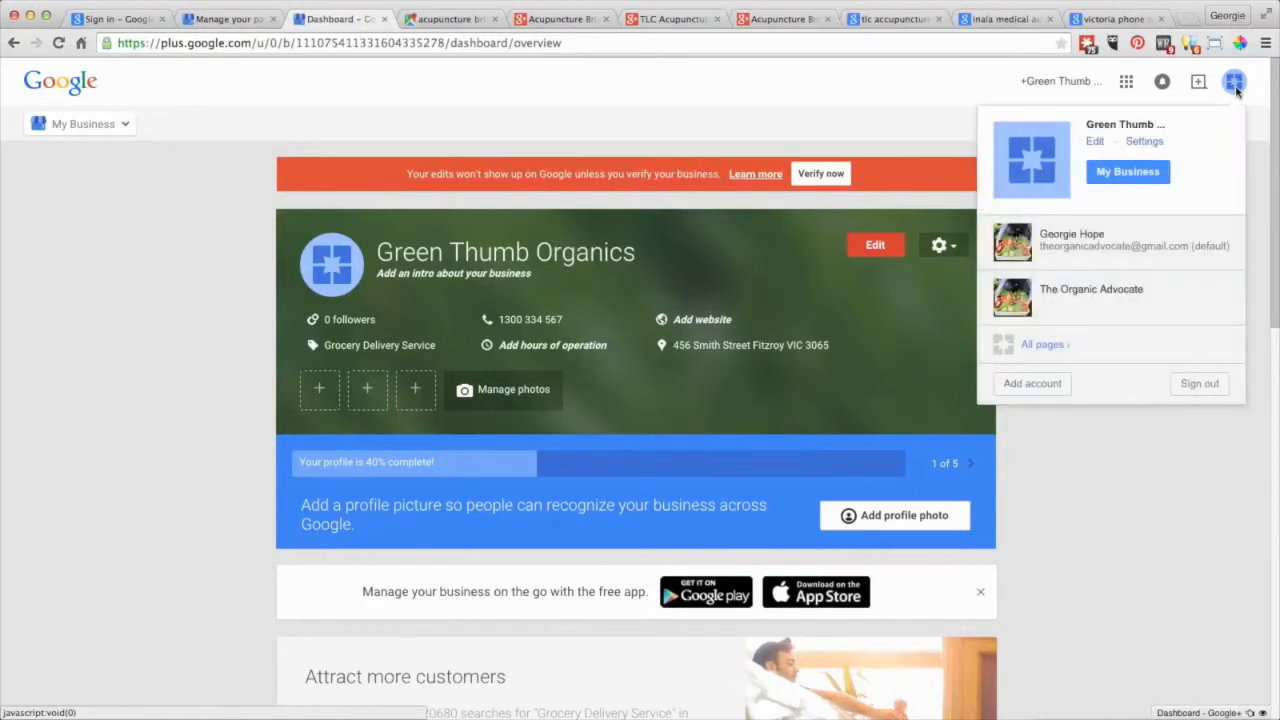